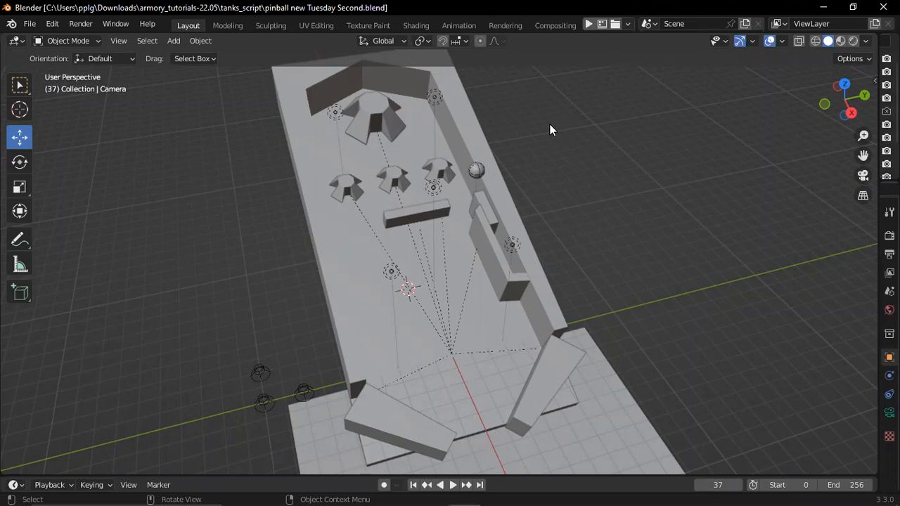
# Step: Switch the viewport to rendered shading and examine the lit pinball table from several angles
pyautogui.click(550, 127)
pyautogui.moveTo(550, 130); pyautogui.dragTo(551, 130, button='middle')
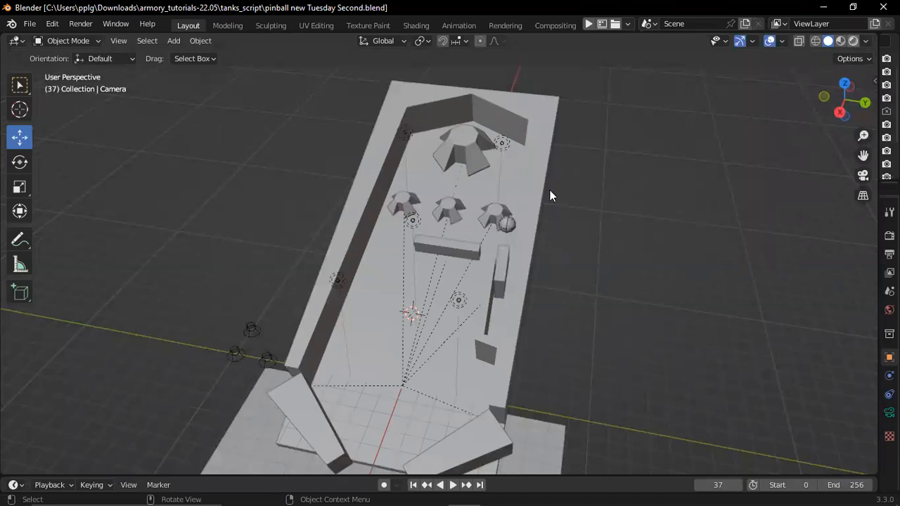
pyautogui.press('z')
pyautogui.press('8')
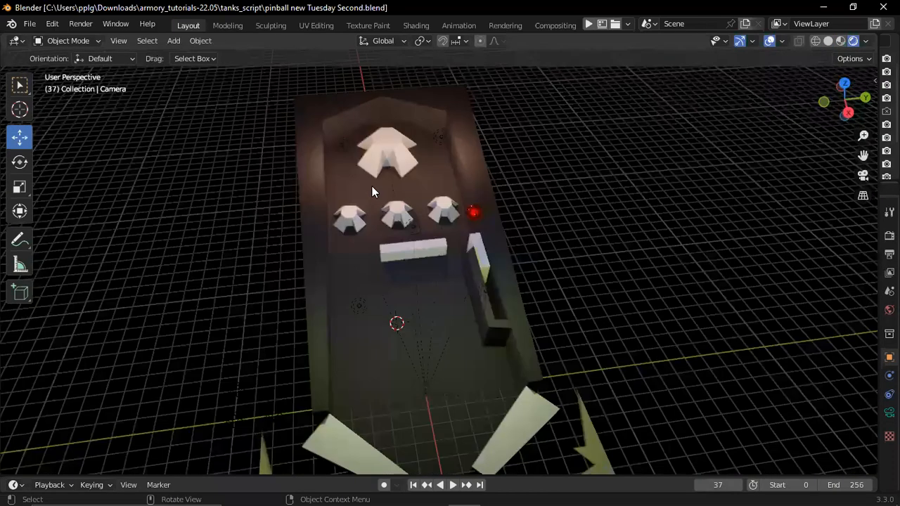
pyautogui.scroll(4, 372, 187)
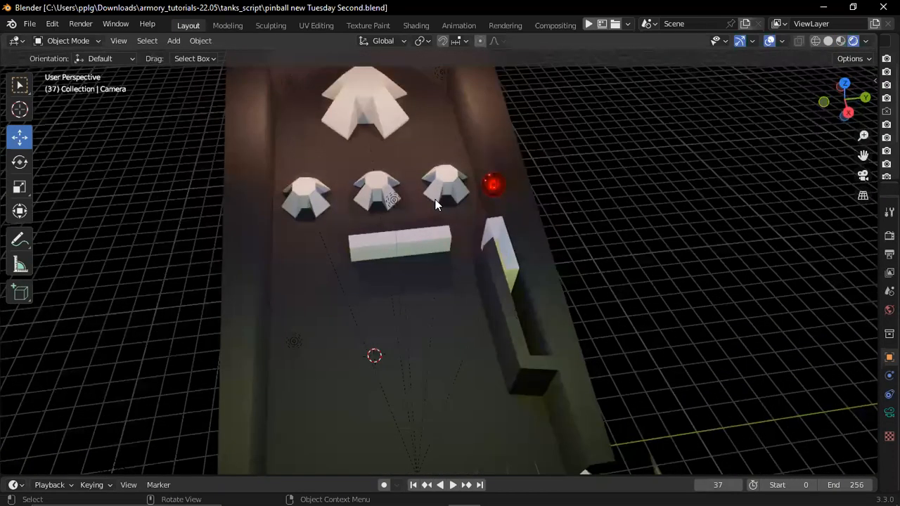
pyautogui.moveTo(436, 205)
pyautogui.mouseDown(button='middle')
pyautogui.moveTo(397, 218)
pyautogui.moveTo(435, 205)
pyautogui.mouseUp(button='middle')
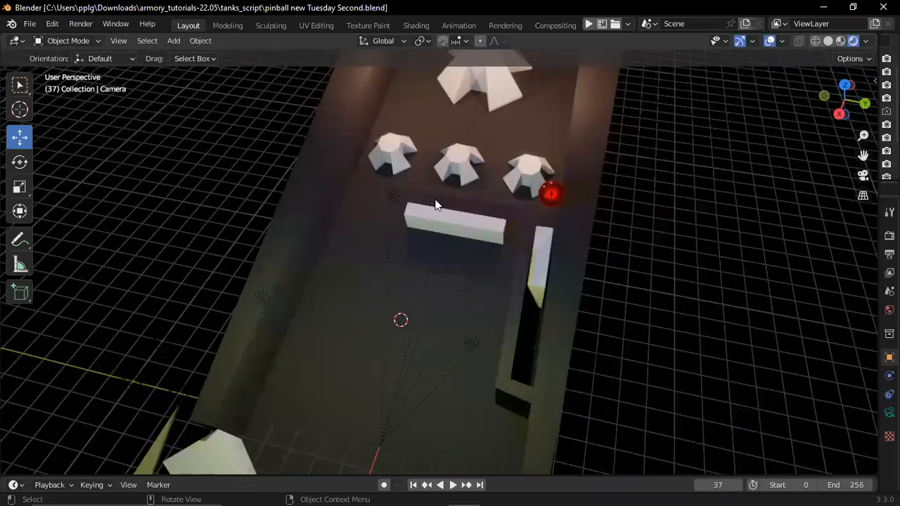
pyautogui.scroll(-2, 436, 204)
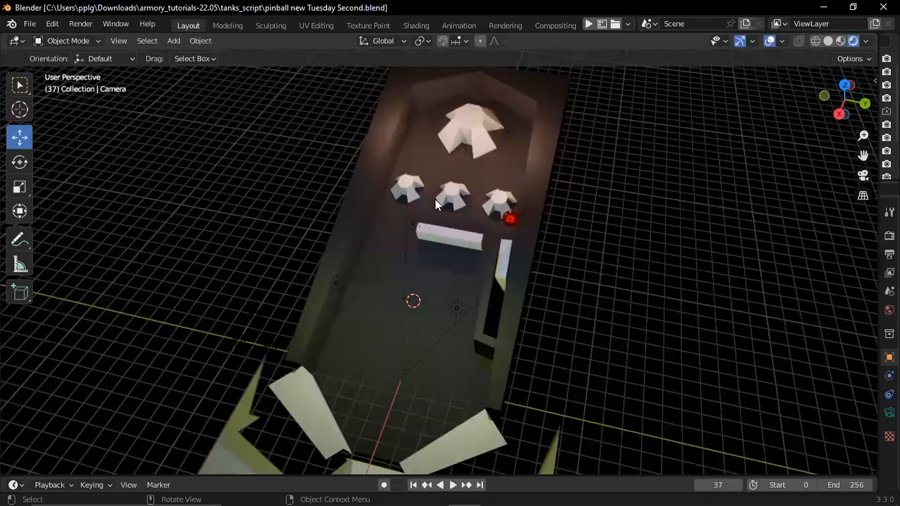
pyautogui.moveTo(435, 205); pyautogui.dragTo(435, 205, button='middle')
pyautogui.scroll(-2, 434, 204)
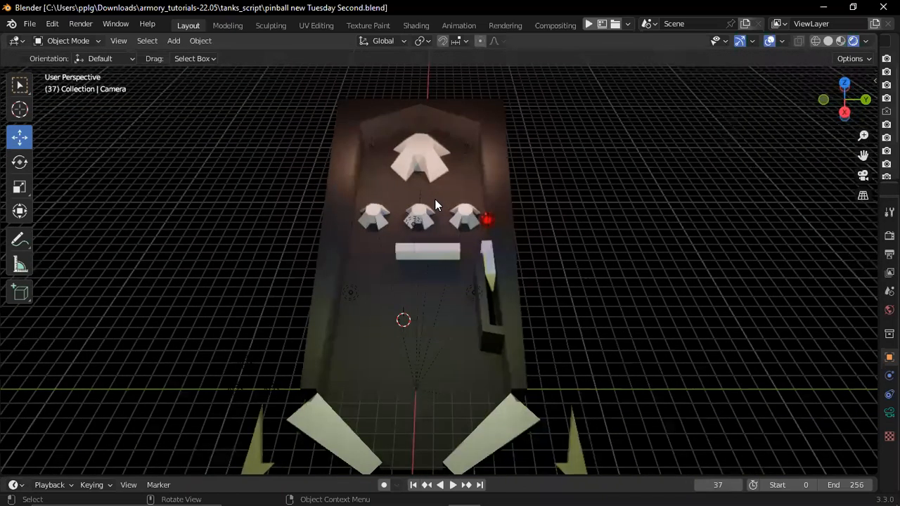
pyautogui.moveTo(435, 204); pyautogui.dragTo(435, 205, button='middle')
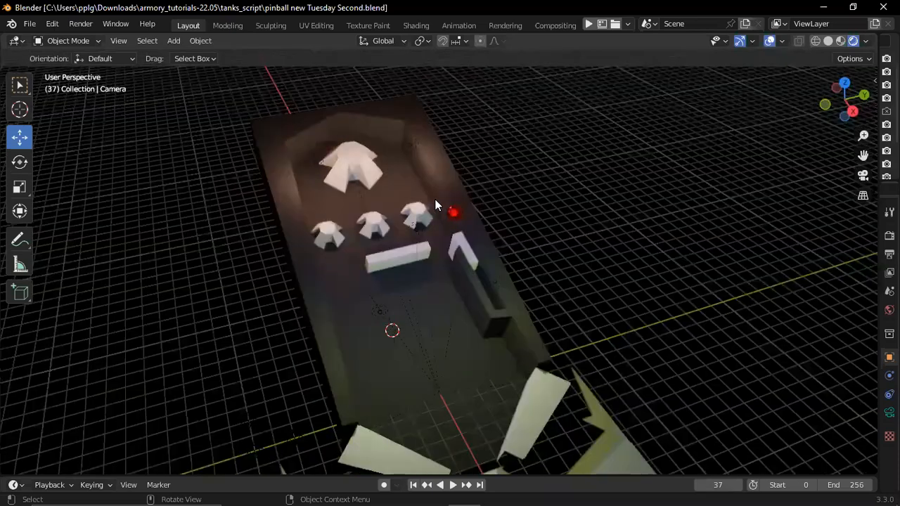
# Step: Look through the scene camera and examine how the pinball table fits within the whole camera frame
pyautogui.press('KP_0')
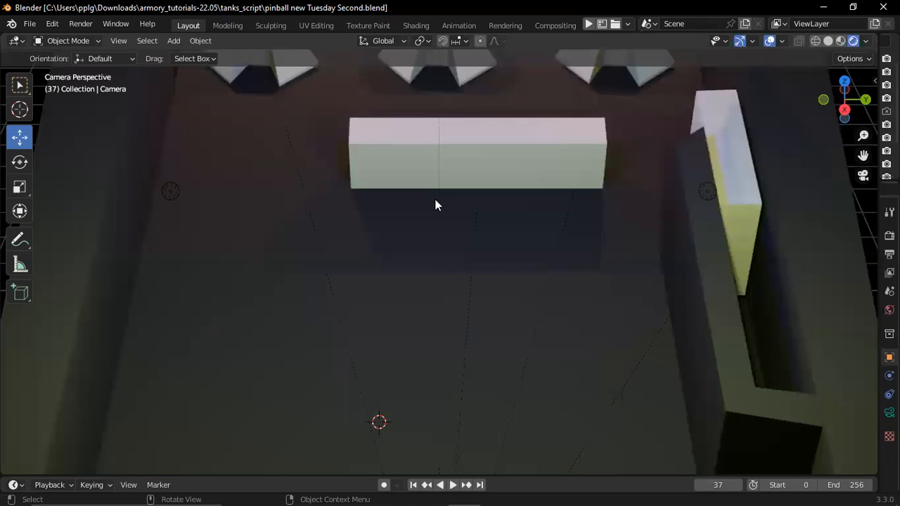
pyautogui.scroll(-3, 435, 205)
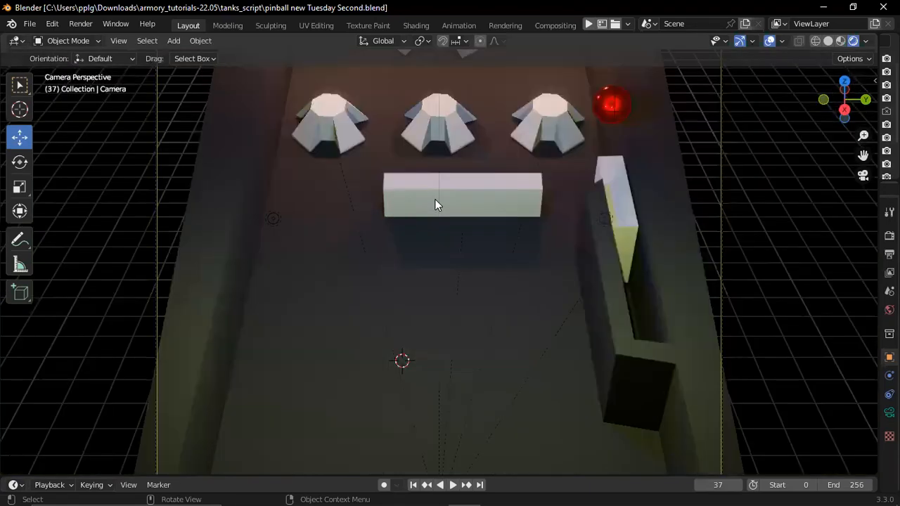
pyautogui.scroll(-4, 435, 205)
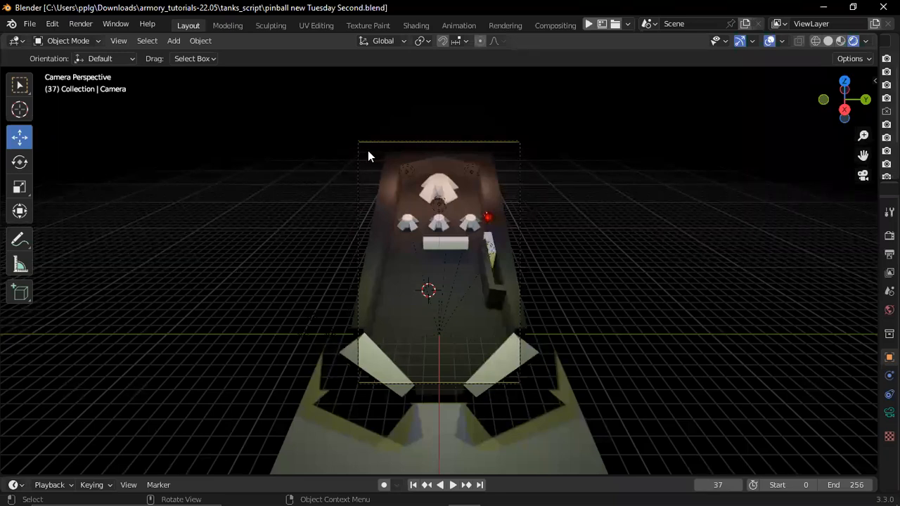
pyautogui.scroll(3, 368, 150)
pyautogui.scroll(-1, 367, 151)
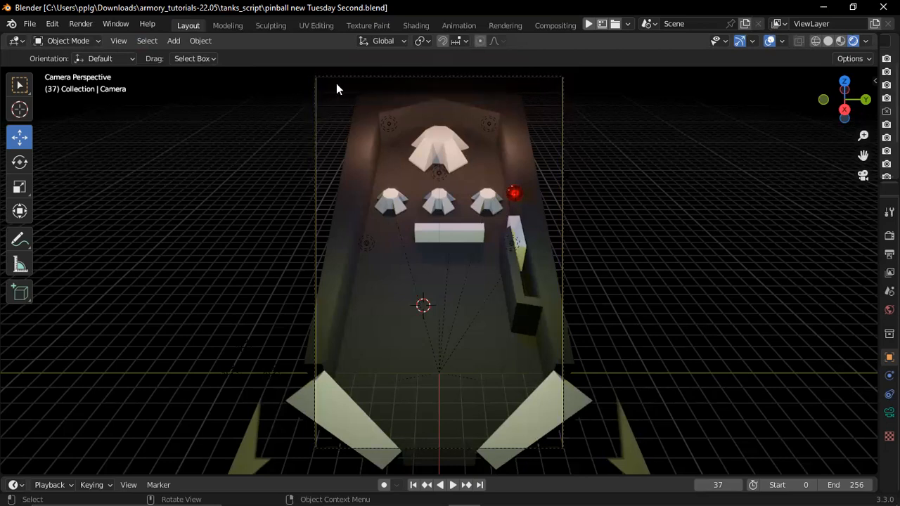
# Step: Change the 3D viewport to the Logic Node Editor and find an empty area below the Game Logic nodes
pyautogui.click(15, 41)
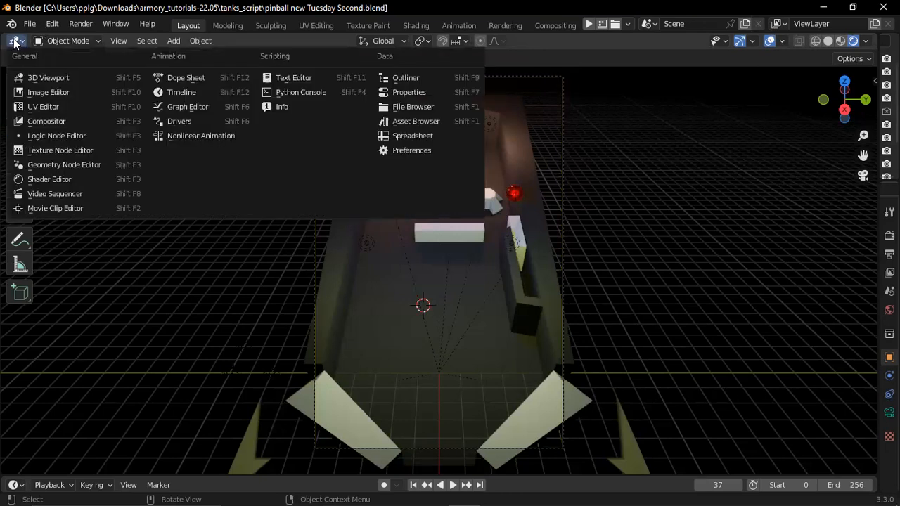
pyautogui.click(57, 136)
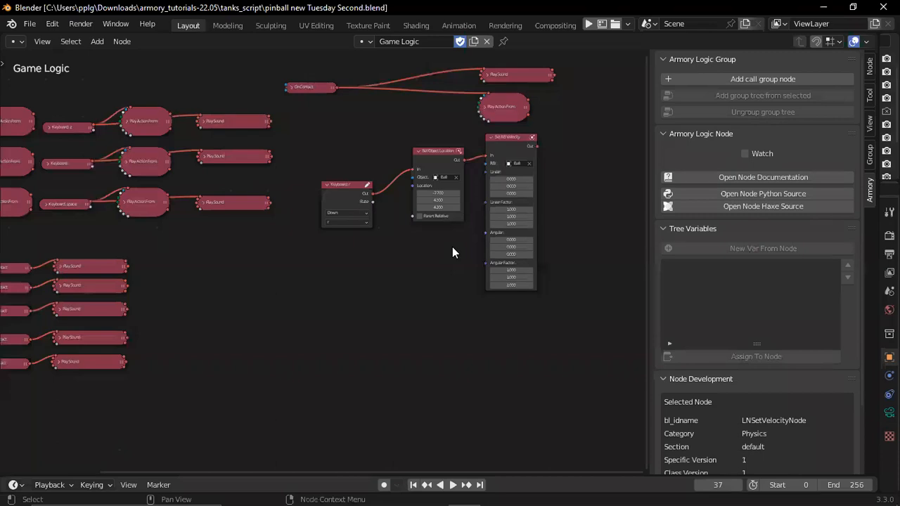
pyautogui.keyDown('shift'); pyautogui.scroll(3, 452, 247); pyautogui.keyUp('shift')
pyautogui.scroll(3, 452, 247)
pyautogui.keyDown('shift'); pyautogui.scroll(-4, 452, 247); pyautogui.keyUp('shift')
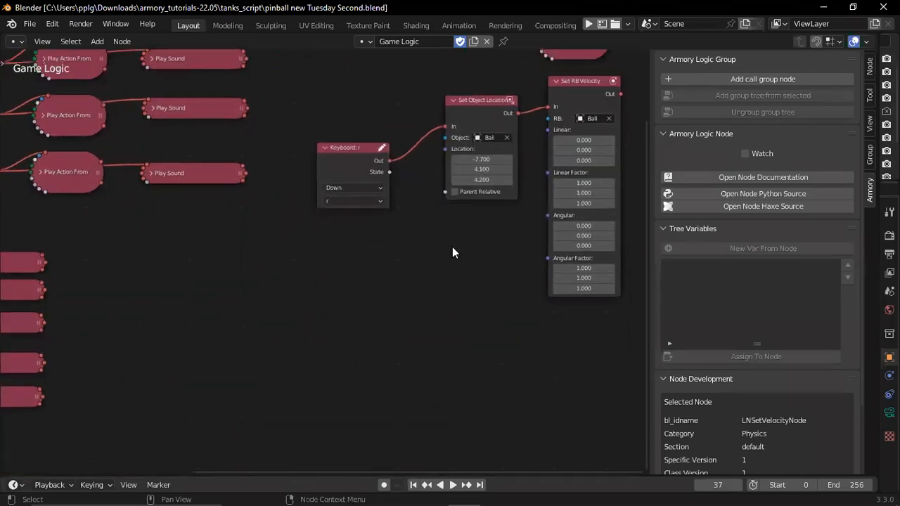
pyautogui.scroll(2, 452, 247)
pyautogui.keyDown('shift'); pyautogui.scroll(-4, 453, 246); pyautogui.keyUp('shift')
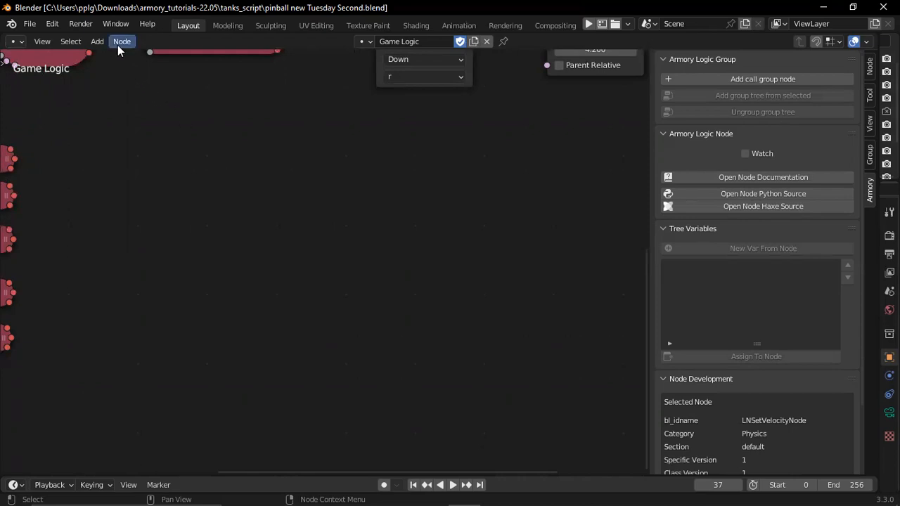
# Step: Add an On Render2D event node and place it in the empty area below the existing Game Logic nodes
pyautogui.click(99, 42)
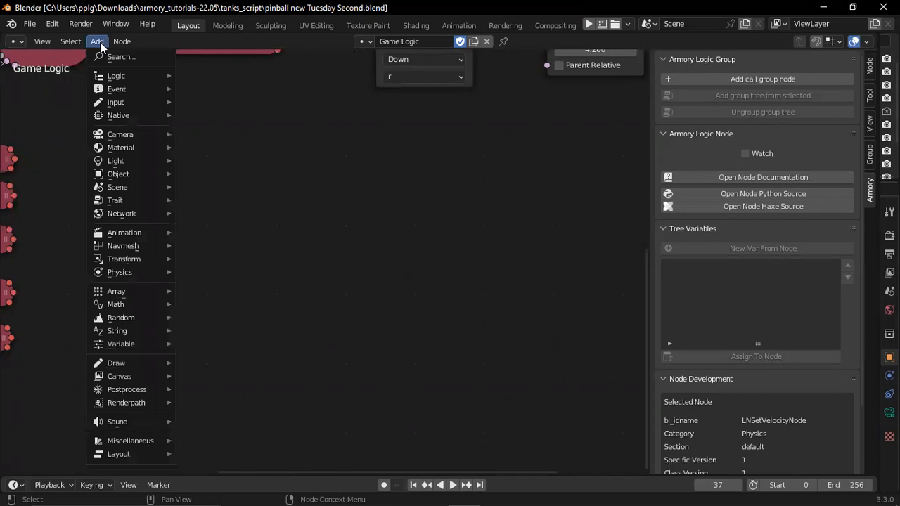
pyautogui.moveTo(101, 91)
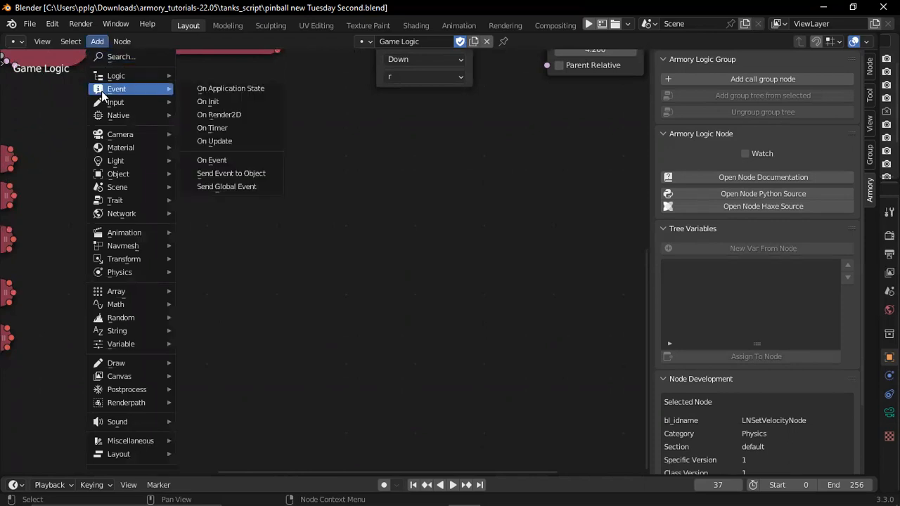
pyautogui.click(213, 115)
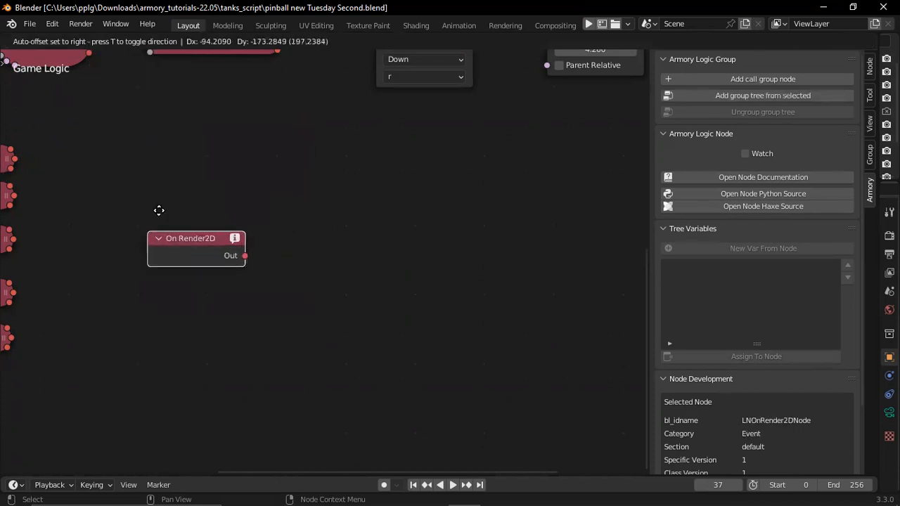
pyautogui.click(174, 188)
pyautogui.press('g')
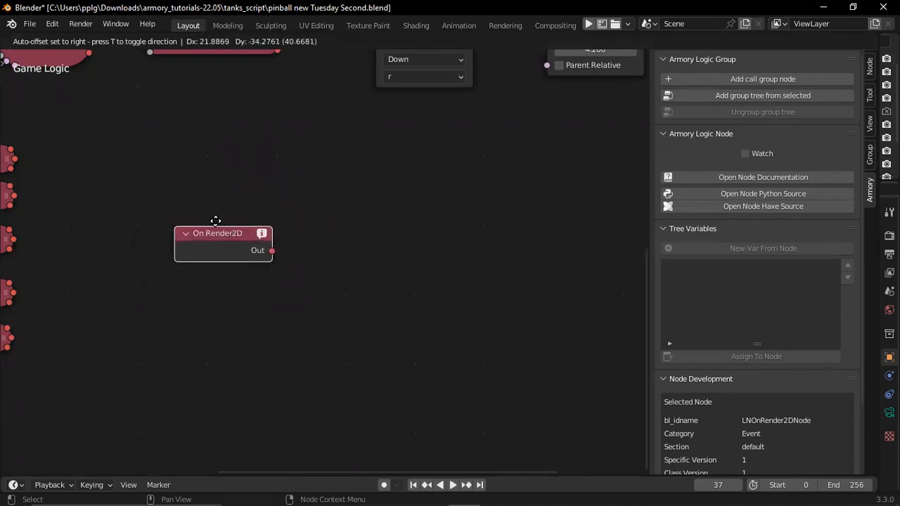
pyautogui.click(164, 199)
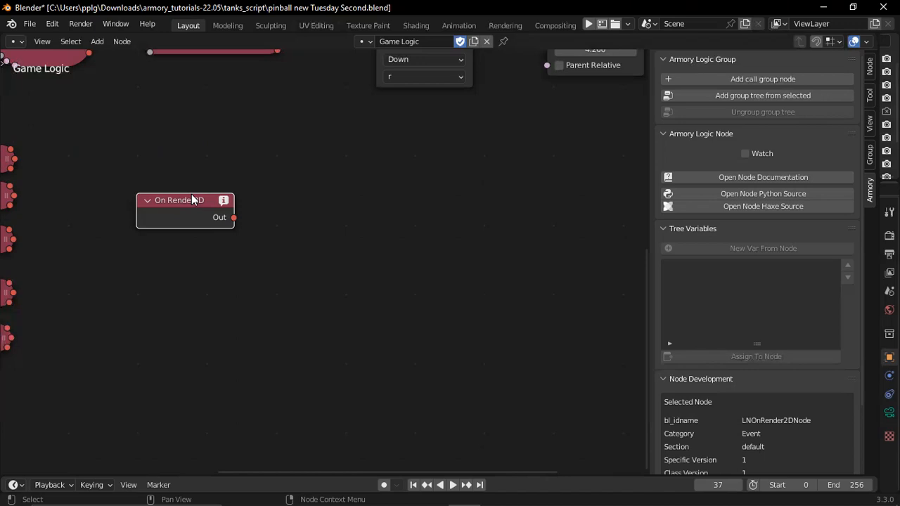
pyautogui.press('g')
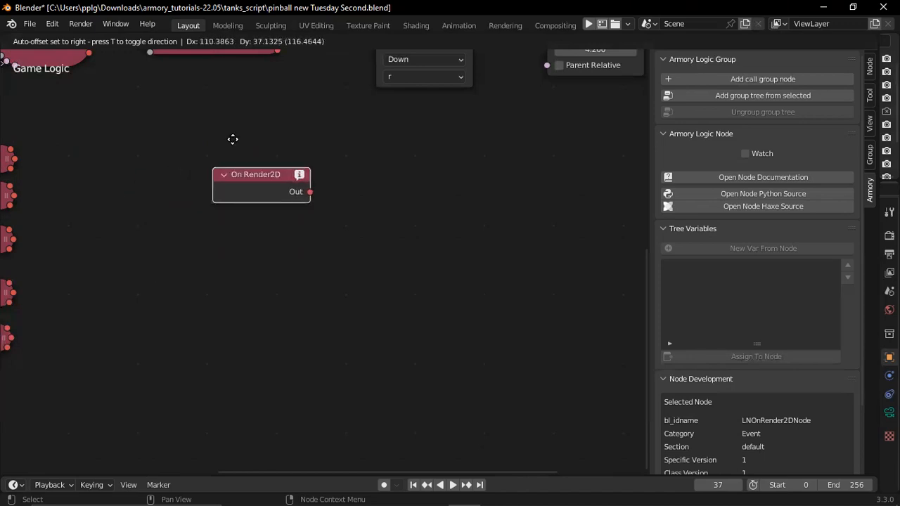
pyautogui.click(223, 218)
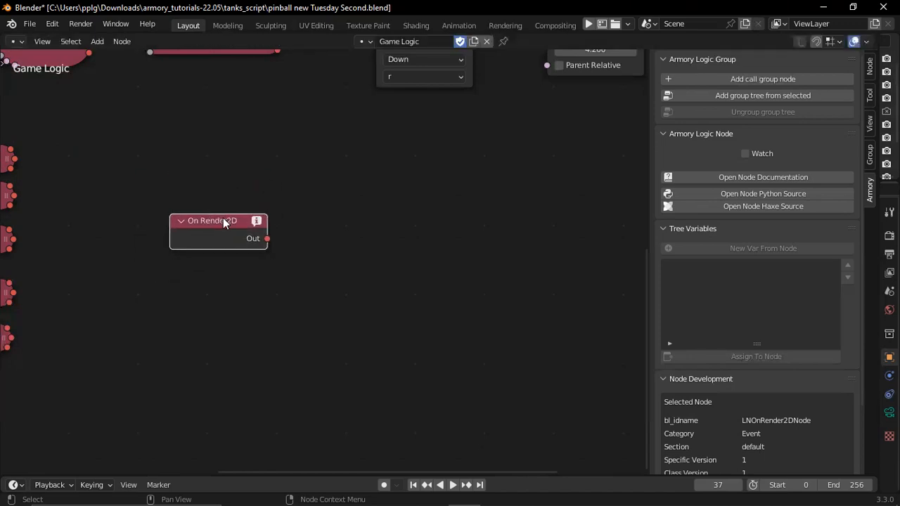
pyautogui.press('g')
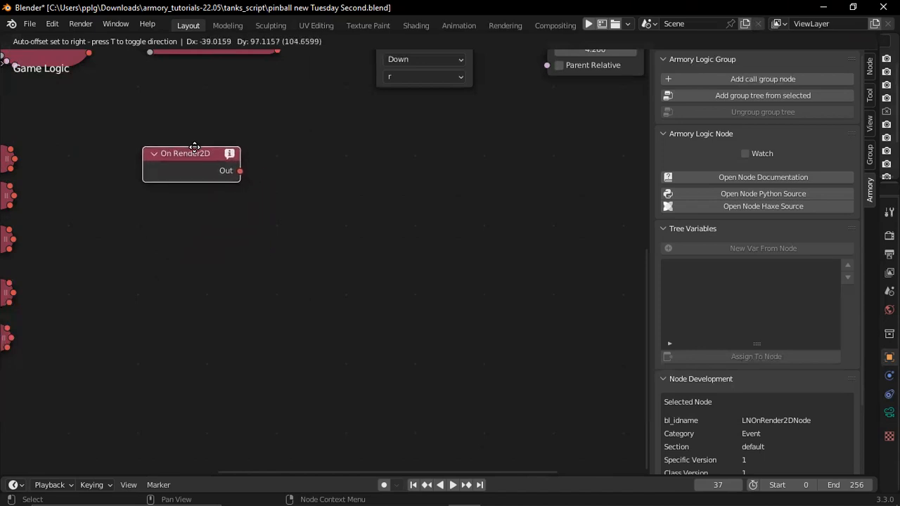
pyautogui.click(196, 148)
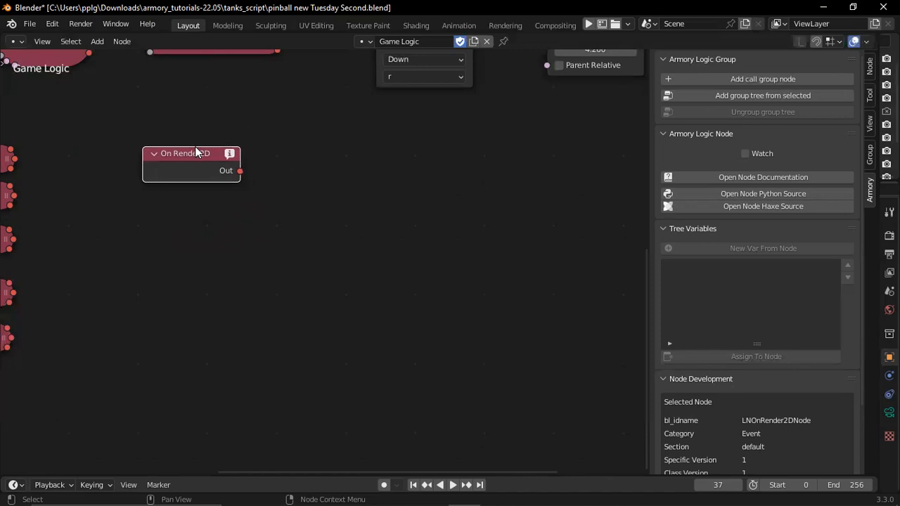
pyautogui.moveTo(194, 146); pyautogui.dragTo(184, 216)
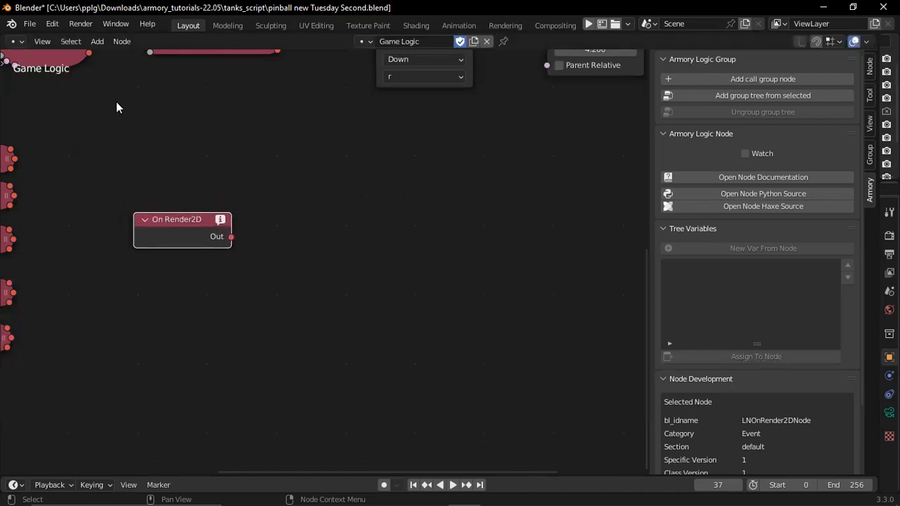
# Step: Add a Draw String node and place it just to the right of the On Render2D node
pyautogui.click(97, 41)
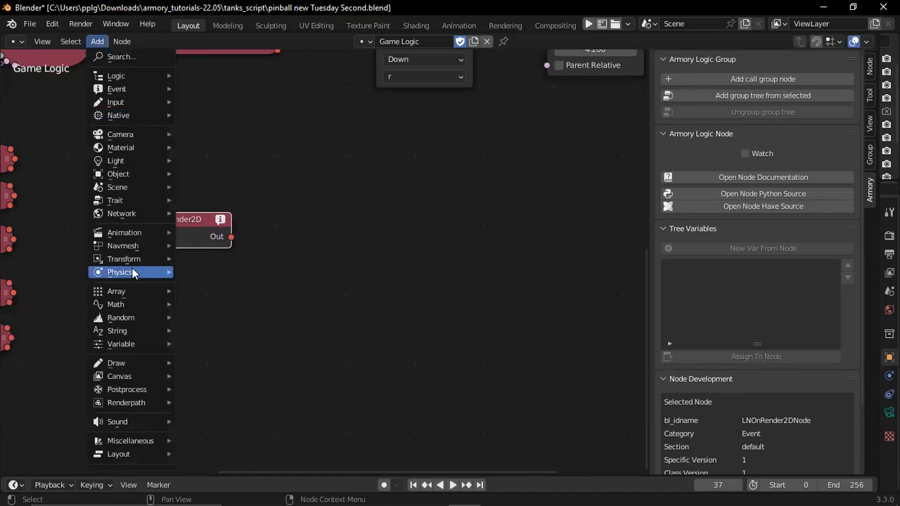
pyautogui.moveTo(131, 366)
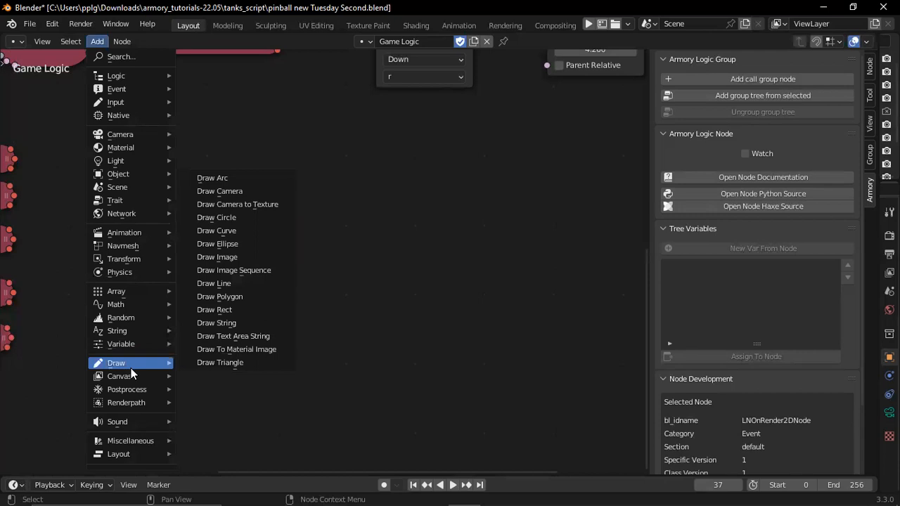
pyautogui.click(237, 323)
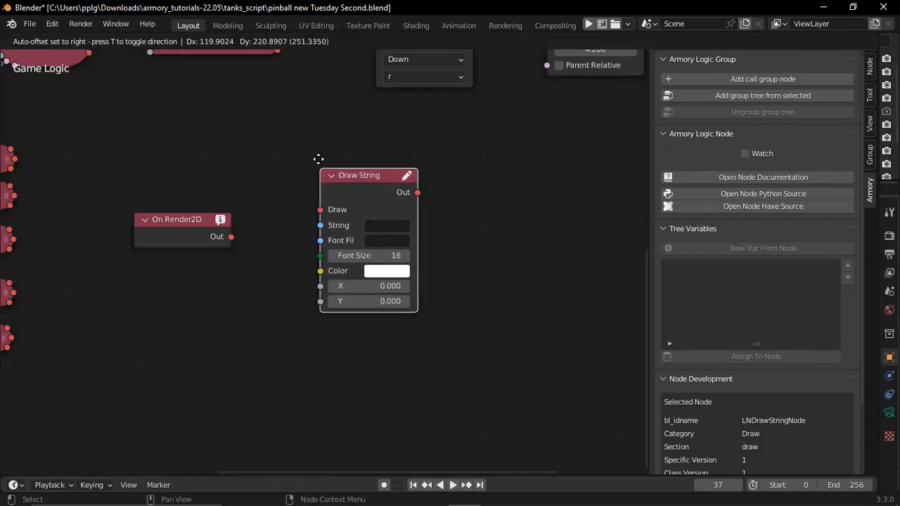
pyautogui.click(337, 182)
pyautogui.moveTo(338, 182)
pyautogui.mouseDown()
pyautogui.moveTo(321, 184)
pyautogui.moveTo(330, 184)
pyautogui.mouseUp()
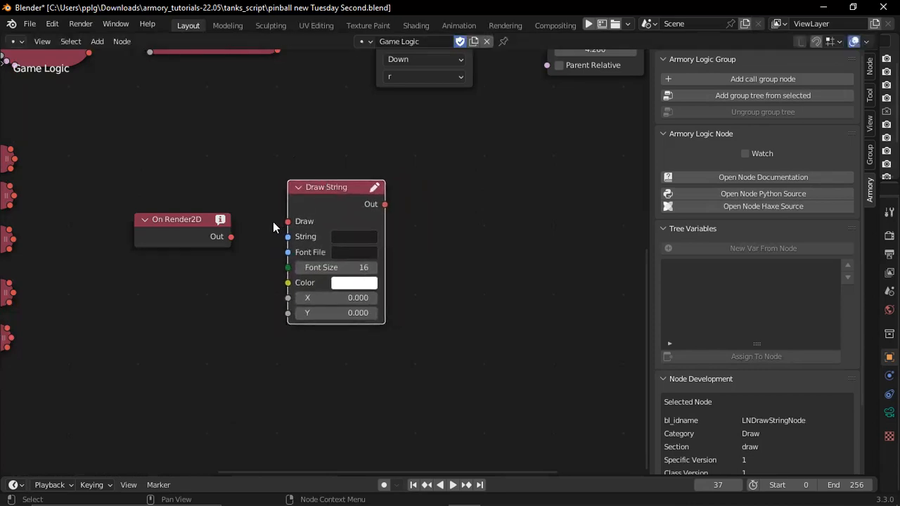
# Step: Connect the On Render2D output to the Draw input of Draw String and set its string to "Score:"
pyautogui.click(230, 238)
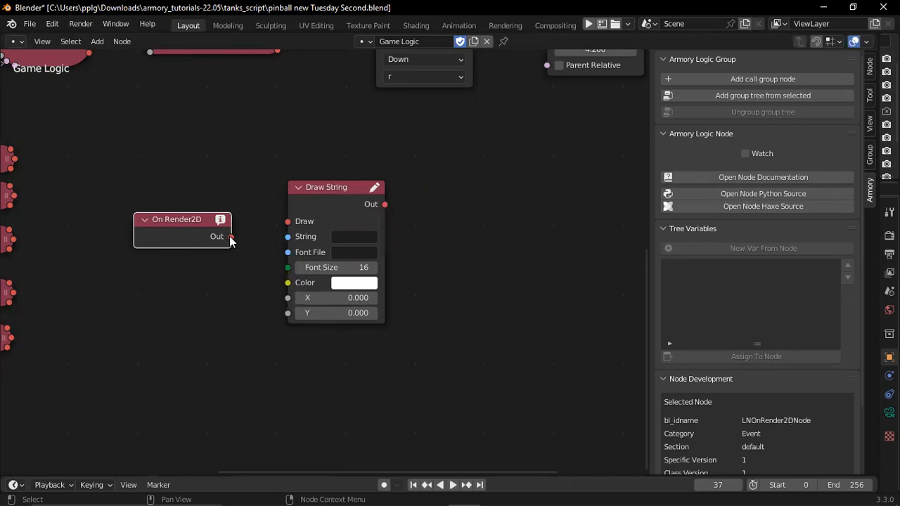
pyautogui.moveTo(179, 231)
pyautogui.mouseDown()
pyautogui.moveTo(170, 227)
pyautogui.moveTo(175, 214)
pyautogui.moveTo(180, 235)
pyautogui.moveTo(260, 235)
pyautogui.moveTo(290, 222)
pyautogui.mouseUp()
pyautogui.click(341, 237)
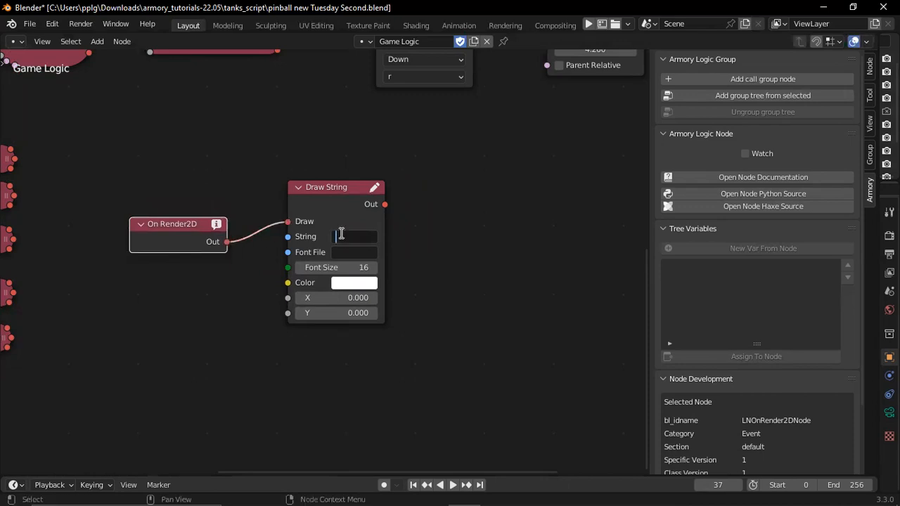
pyautogui.write('Score:')
pyautogui.press('Return')
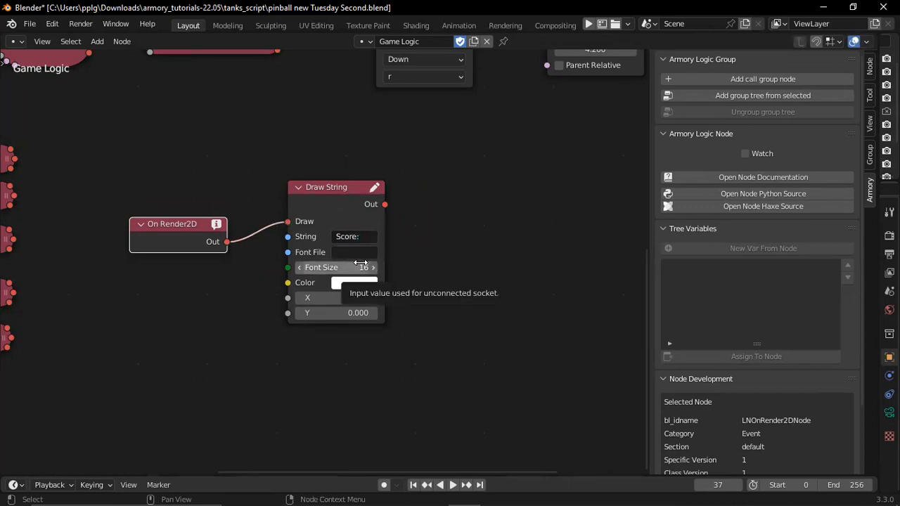
# Step: Try to set the Draw String node's font size to 20
pyautogui.click(360, 264)
pyautogui.write('20\\')
pyautogui.press('Return')
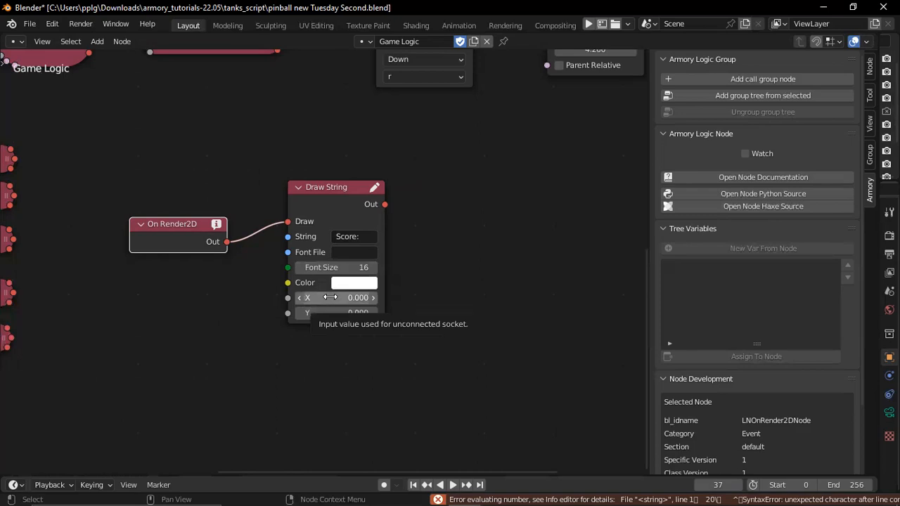
# Step: Save the file, then set the "Score:" Draw String node's X and Y to 30 and shift the node slightly closer to On Render2D
pyautogui.hotkey('ctrl', 's')
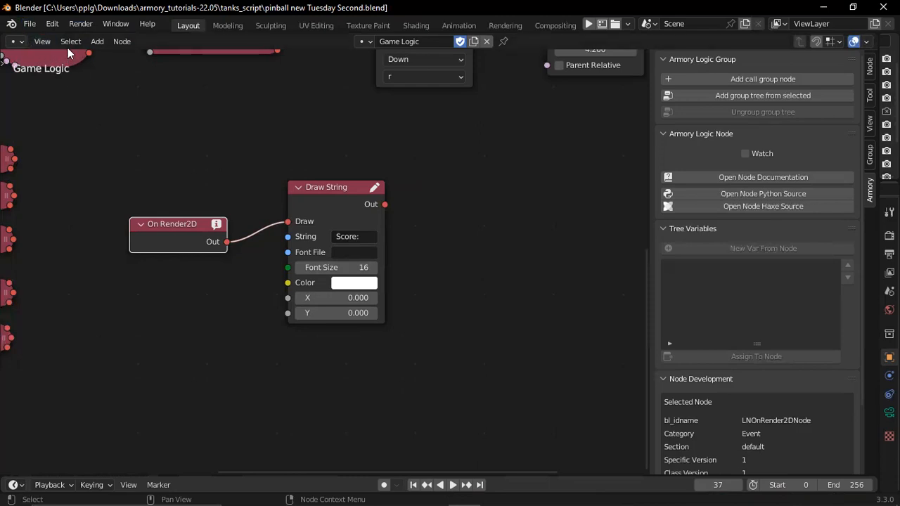
pyautogui.click(348, 297)
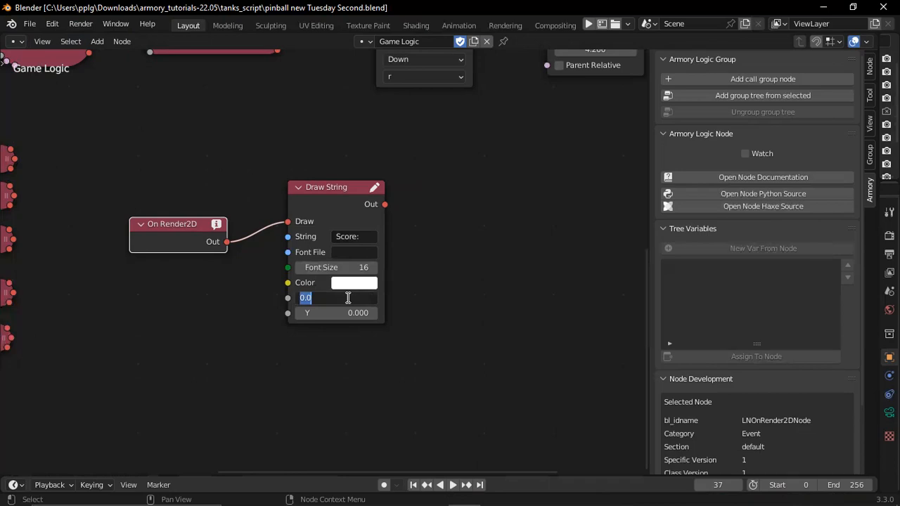
pyautogui.write('10')
pyautogui.press('Tab')
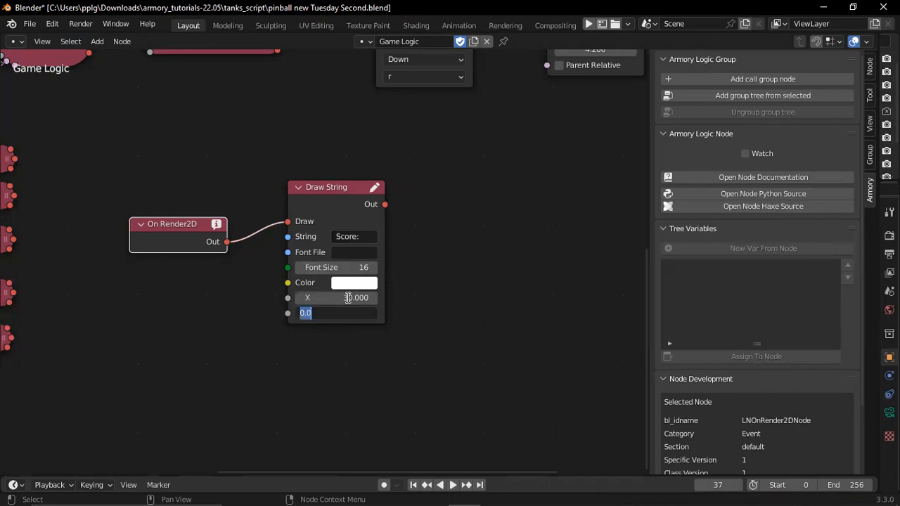
pyautogui.write('30')
pyautogui.press('Return')
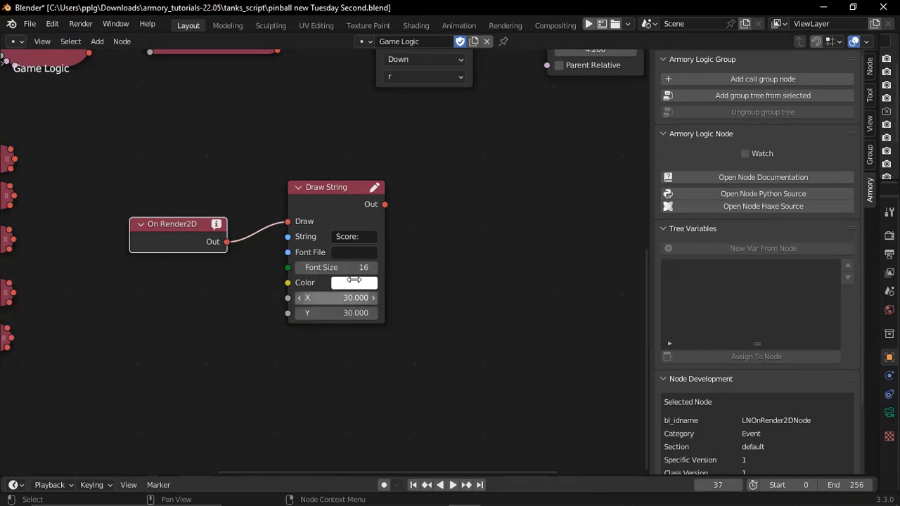
pyautogui.moveTo(325, 188); pyautogui.dragTo(298, 182)
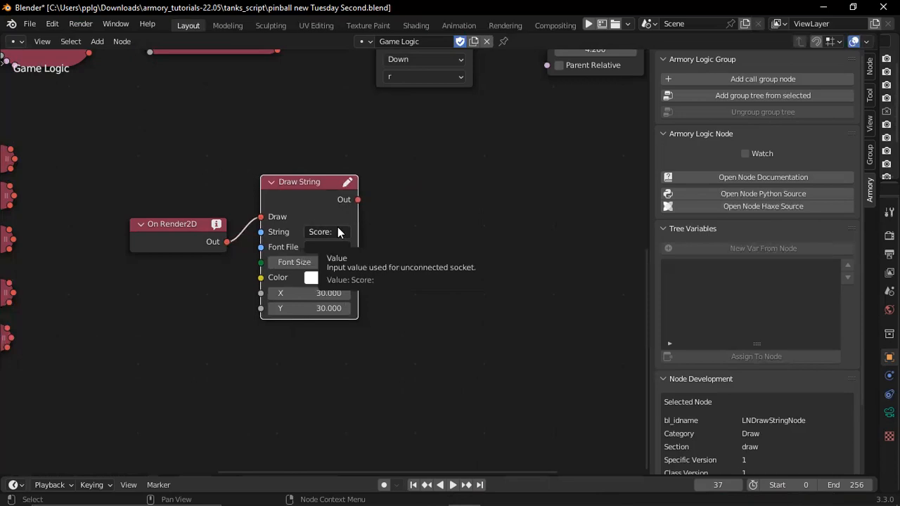
# Step: Add a second Draw String node and place it beside the "Score:" Draw String node, level with it
pyautogui.click(97, 41)
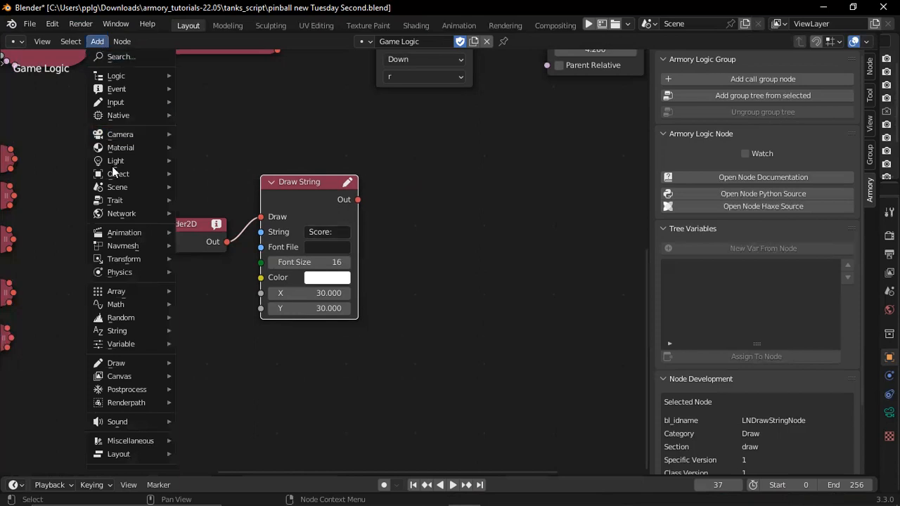
pyautogui.moveTo(146, 363)
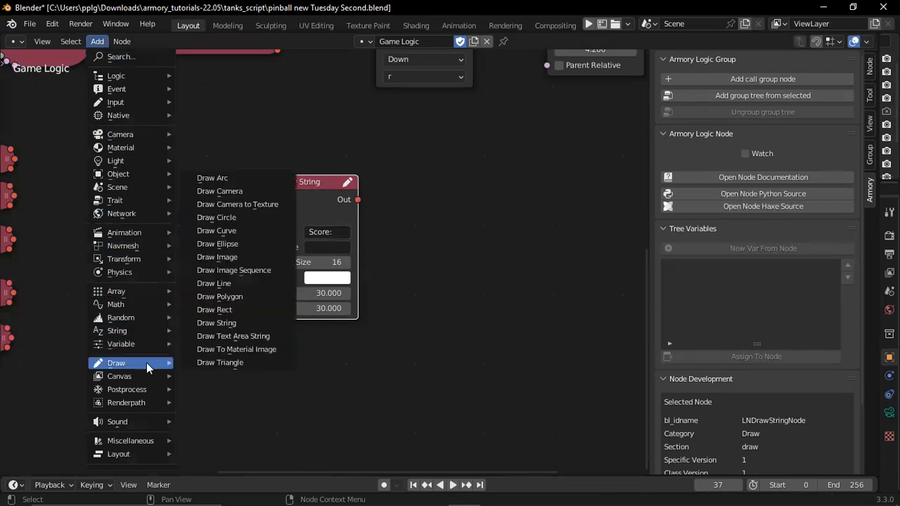
pyautogui.click(226, 323)
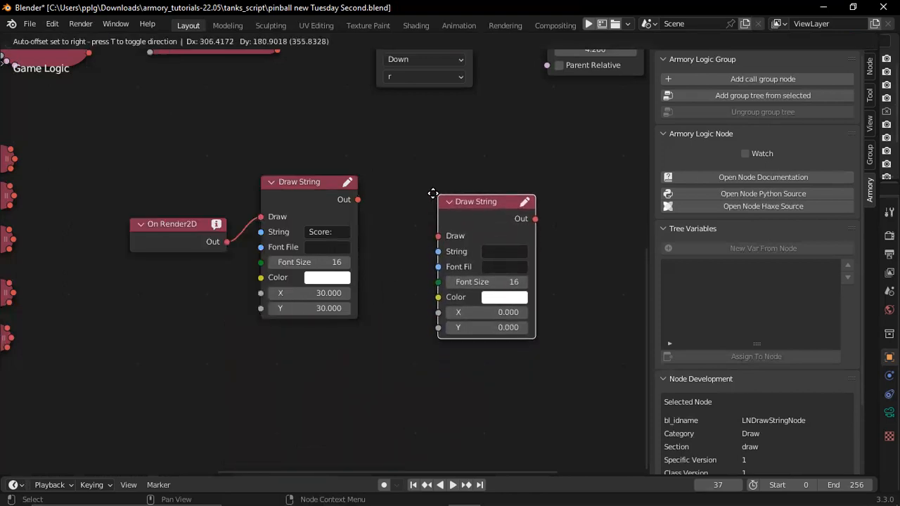
pyautogui.click(416, 175)
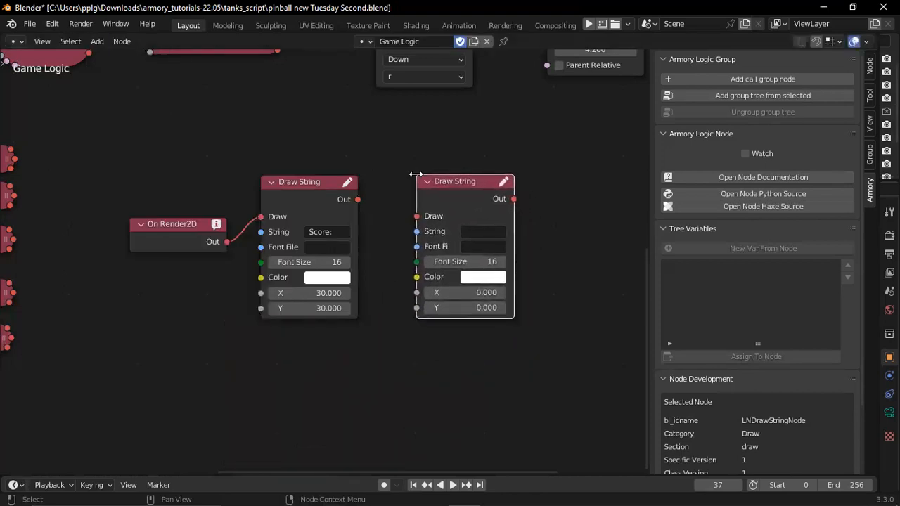
pyautogui.moveTo(438, 180); pyautogui.dragTo(457, 184)
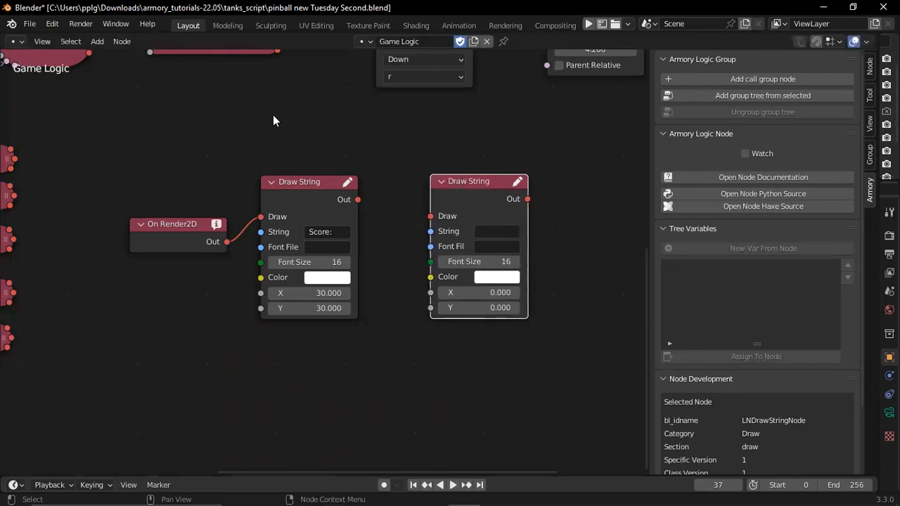
# Step: Connect the "Score:" node's Out to the second Draw String's Draw input and align the two nodes
pyautogui.moveTo(359, 201); pyautogui.dragTo(430, 216)
pyautogui.moveTo(303, 184)
pyautogui.mouseDown()
pyautogui.moveTo(318, 185)
pyautogui.moveTo(292, 182)
pyautogui.moveTo(314, 171)
pyautogui.moveTo(312, 181)
pyautogui.mouseUp()
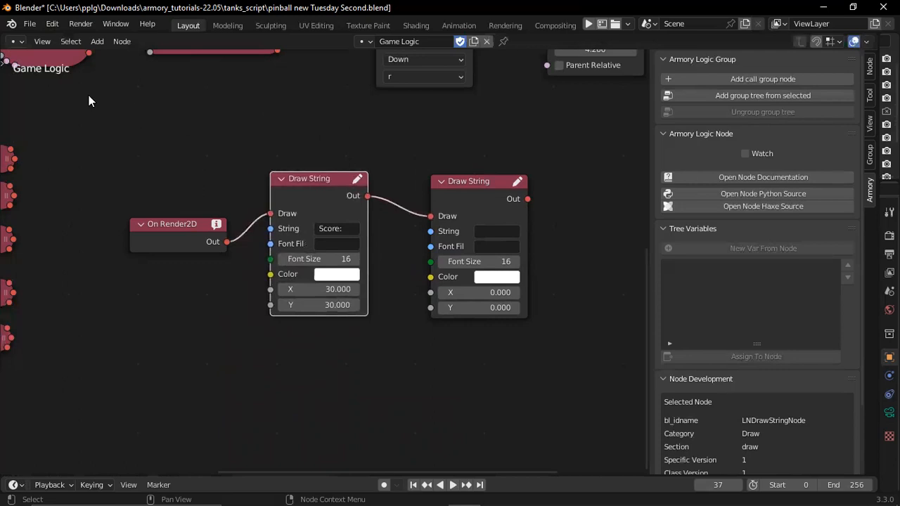
pyautogui.moveTo(476, 197)
pyautogui.mouseDown()
pyautogui.moveTo(463, 196)
pyautogui.moveTo(481, 204)
pyautogui.moveTo(464, 196)
pyautogui.mouseUp()
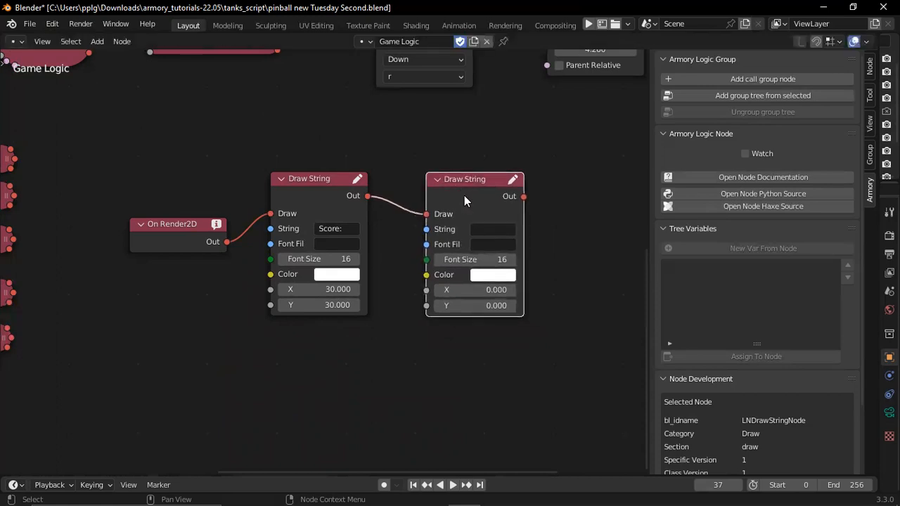
# Step: Add an Integer variable node directly below the "Score:" Draw String node, keeping its Int In value at 0
pyautogui.click(97, 42)
pyautogui.moveTo(140, 339)
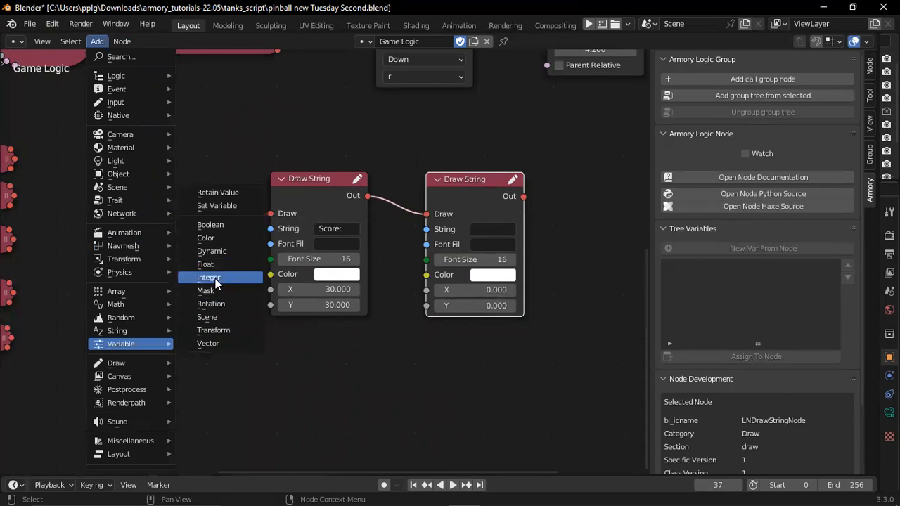
pyautogui.click(213, 277)
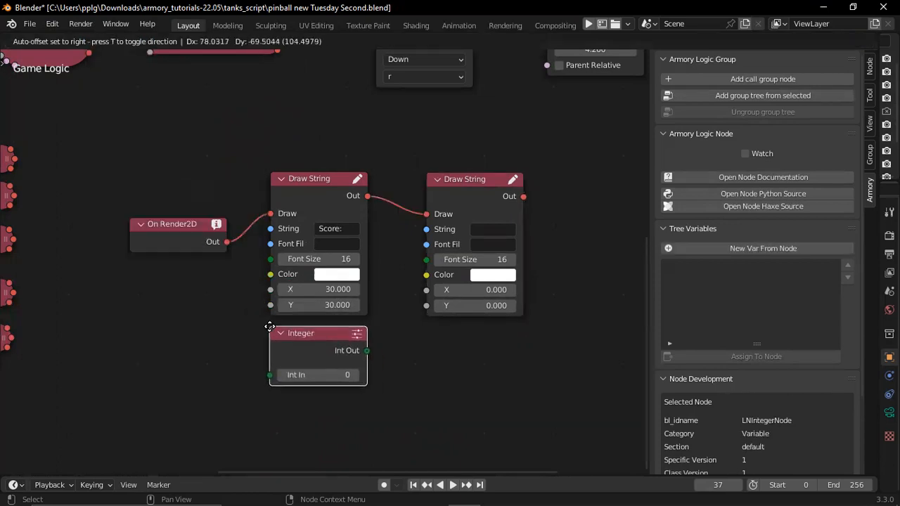
pyautogui.click(270, 327)
pyautogui.click(343, 378)
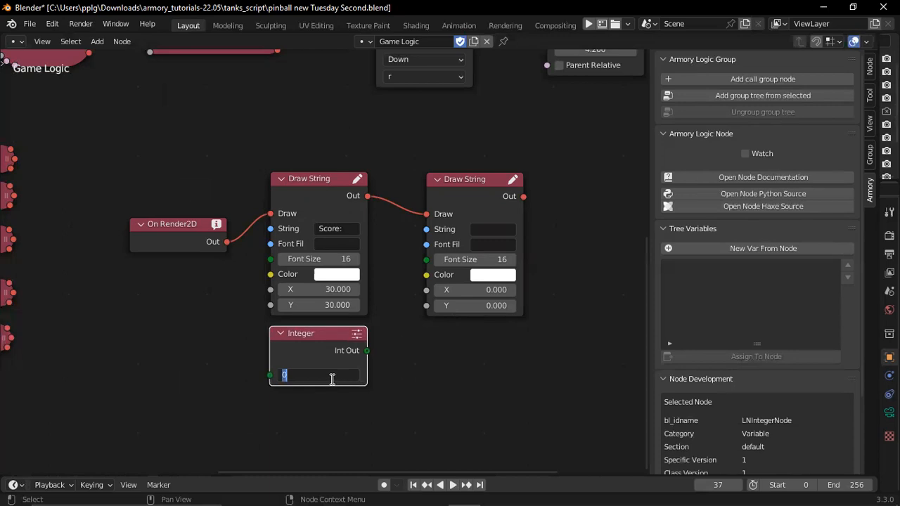
pyautogui.click(395, 379)
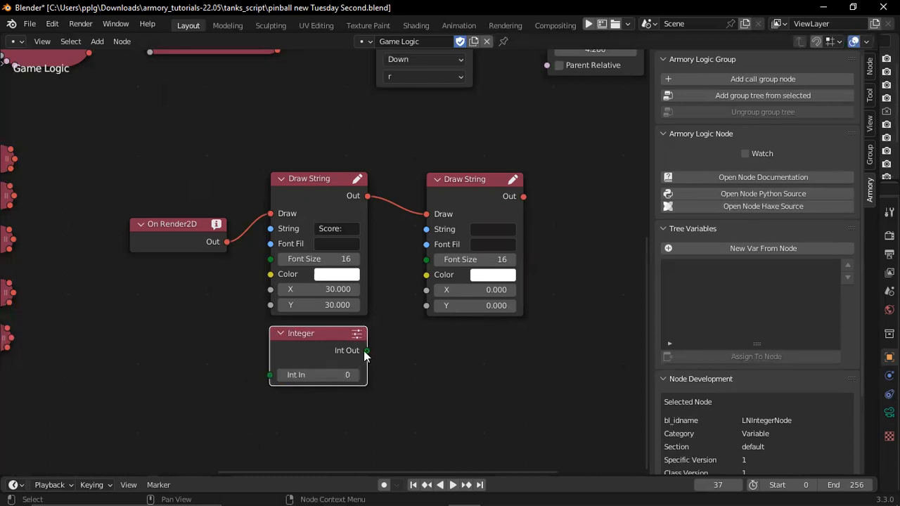
# Step: Connect the Integer node's Int Out to the second Draw String's String input and save the file
pyautogui.moveTo(367, 351)
pyautogui.mouseDown()
pyautogui.moveTo(406, 325)
pyautogui.moveTo(421, 217)
pyautogui.moveTo(426, 230)
pyautogui.mouseUp()
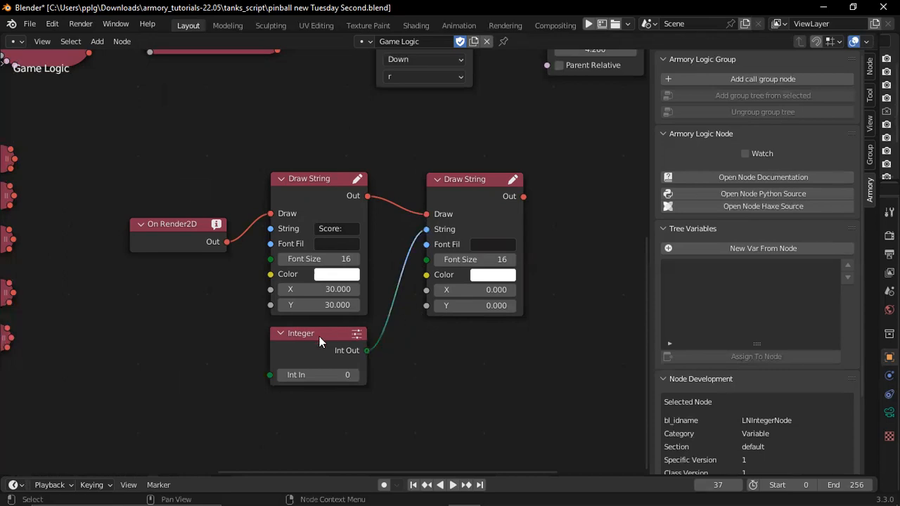
pyautogui.moveTo(163, 111); pyautogui.dragTo(513, 400)
pyautogui.click(513, 395)
pyautogui.hotkey('ctrl', 's')
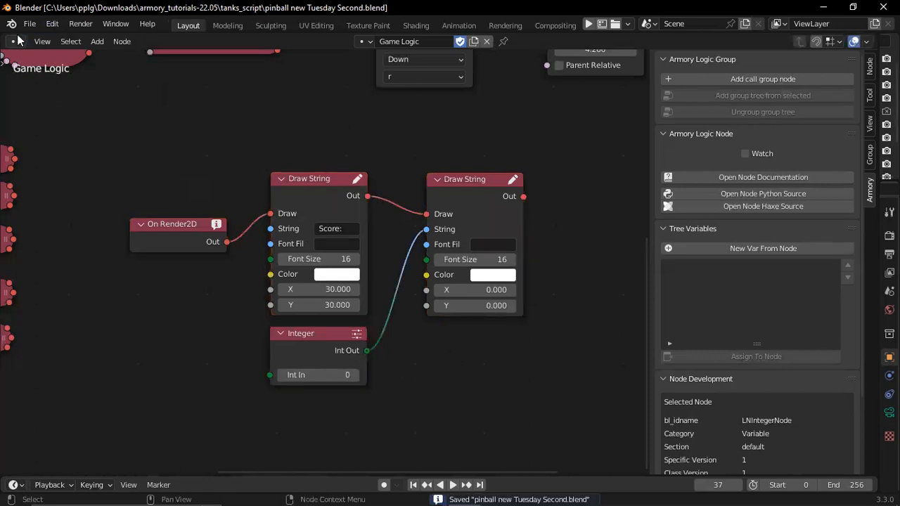
# Step: Switch to the 3D viewport and run the game in the player to check the score text, stopping it when finished
pyautogui.click(18, 41)
pyautogui.press('Return')
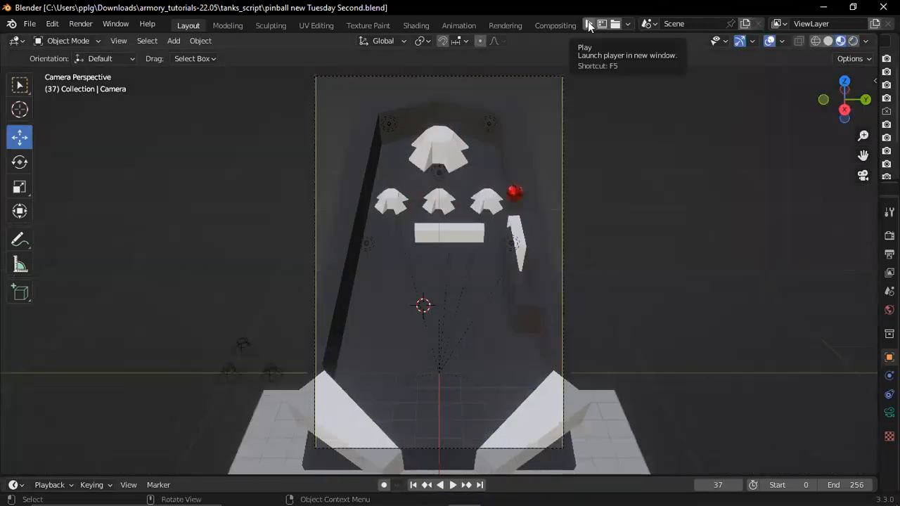
pyautogui.click(589, 24)
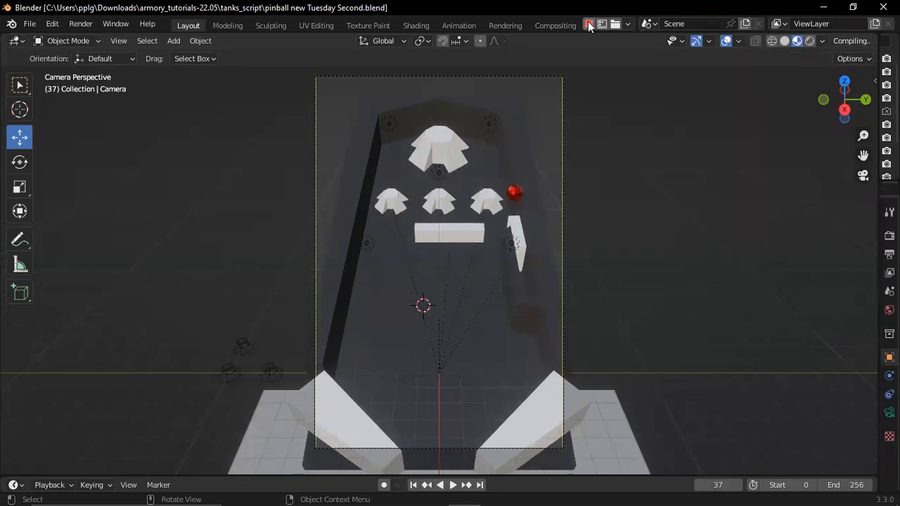
pyautogui.moveTo(535, 491)
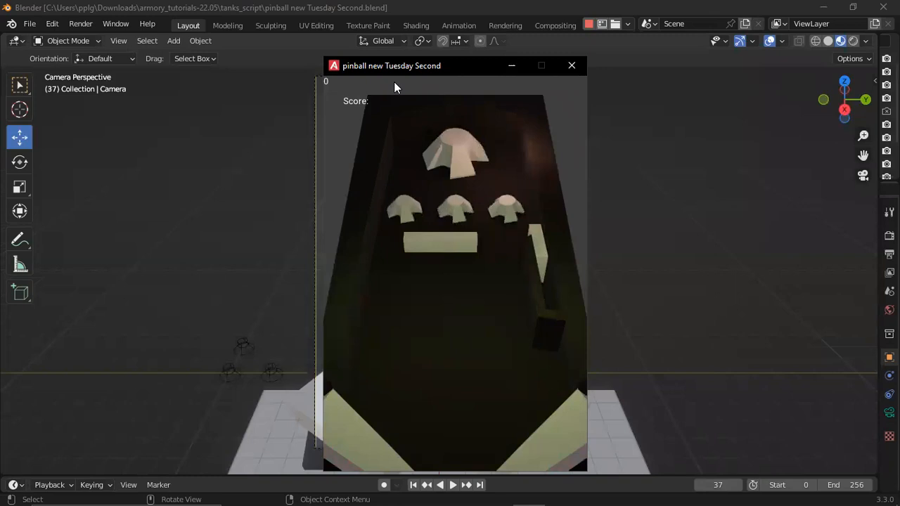
pyautogui.moveTo(358, 73); pyautogui.dragTo(286, 101)
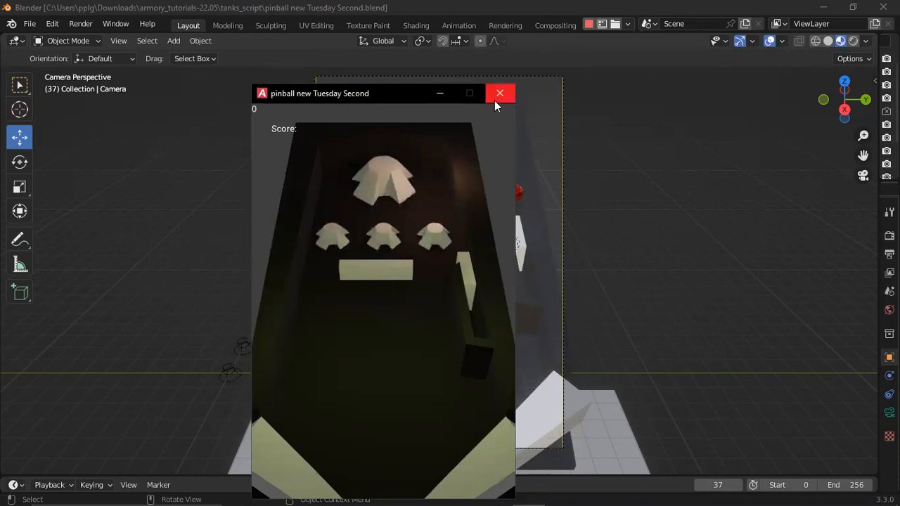
pyautogui.click(587, 23)
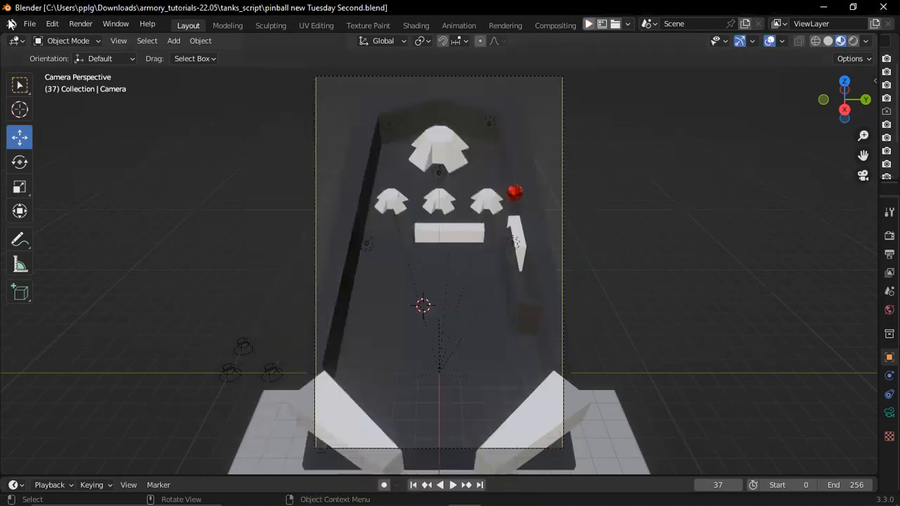
# Step: Return to the logic node editor and set the font size of both Draw String nodes to 32
pyautogui.click(15, 40)
pyautogui.click(51, 137)
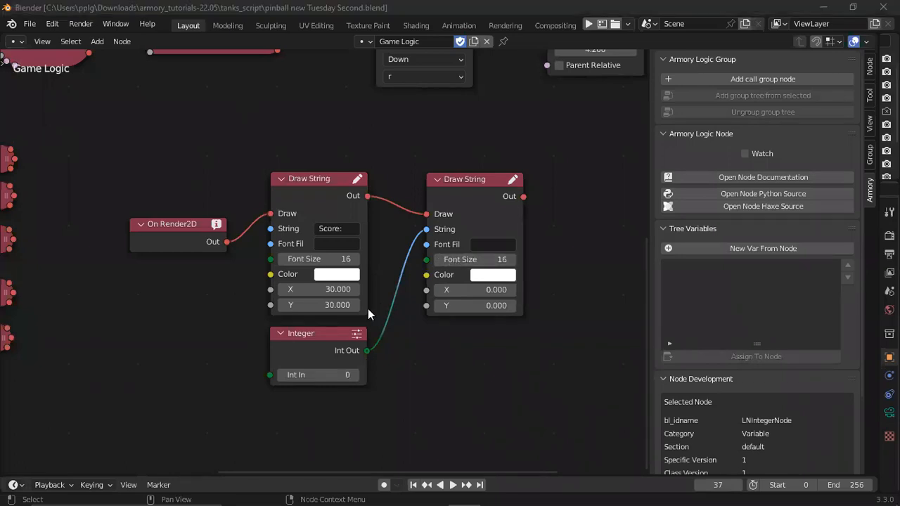
pyautogui.click(344, 258)
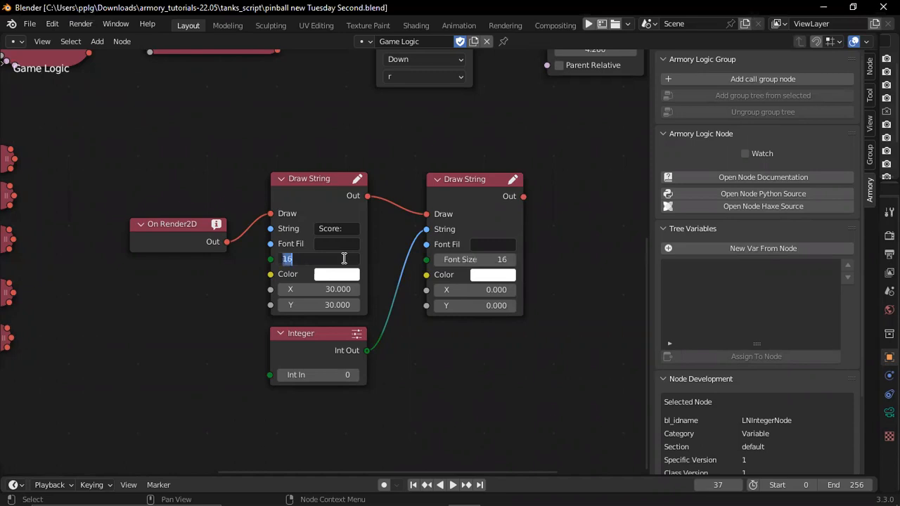
pyautogui.write('32')
pyautogui.click(509, 260)
pyautogui.click(496, 259)
pyautogui.write('32')
pyautogui.press('Return')
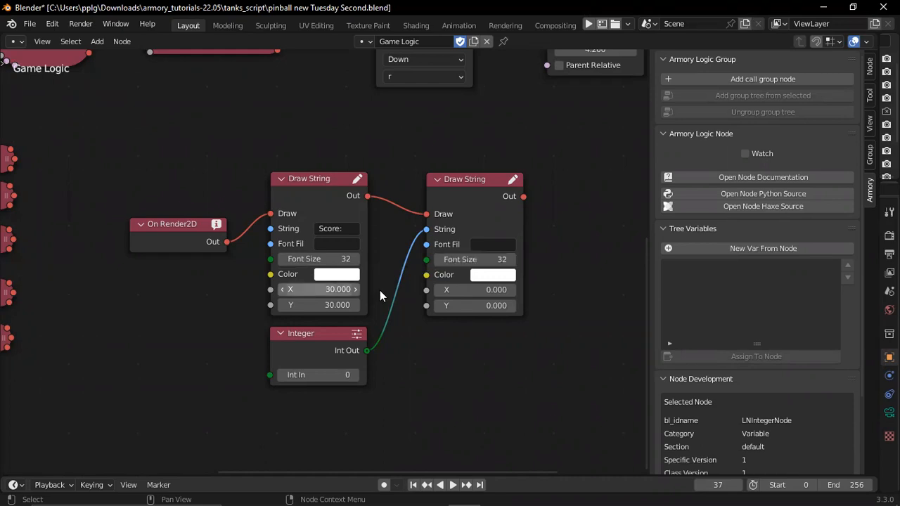
# Step: Set the second Draw String node's X to 50 and Y to 30, and save the file
pyautogui.click(496, 288)
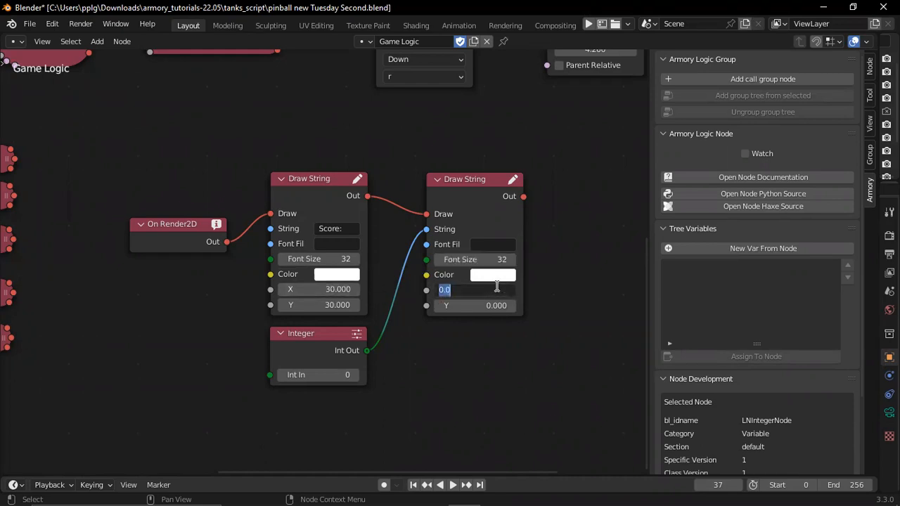
pyautogui.write('50')
pyautogui.press('Tab')
pyautogui.write('30')
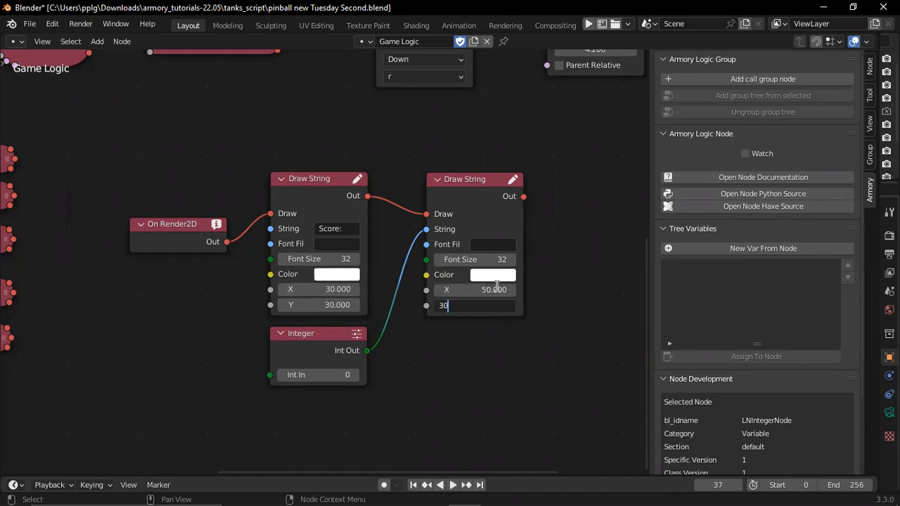
pyautogui.press('Return')
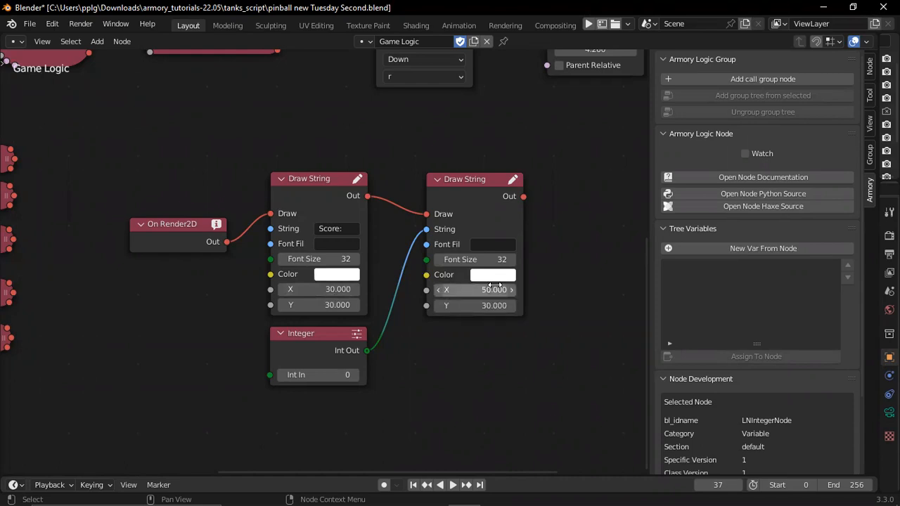
pyautogui.hotkey('ctrl', 's')
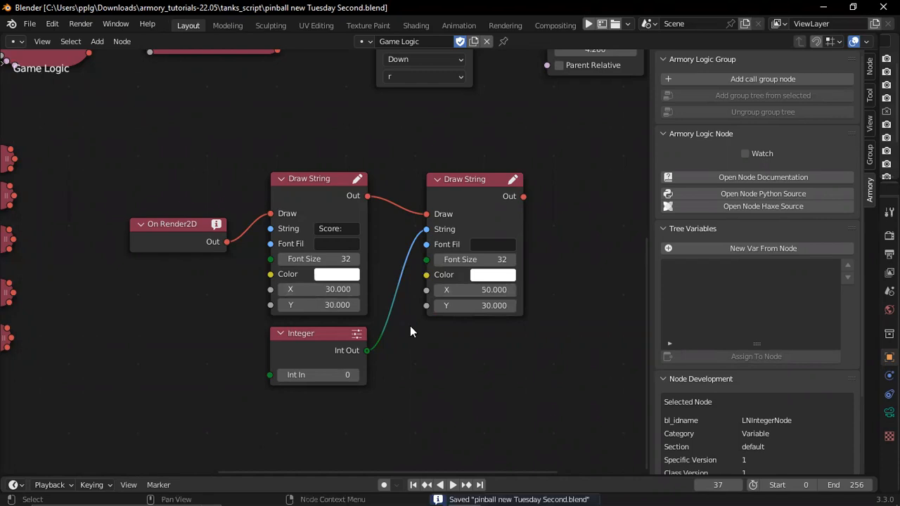
# Step: Run the game from the 3D viewport to check the size and placement of the score text, and close the player
pyautogui.click(14, 40)
pyautogui.click(31, 80)
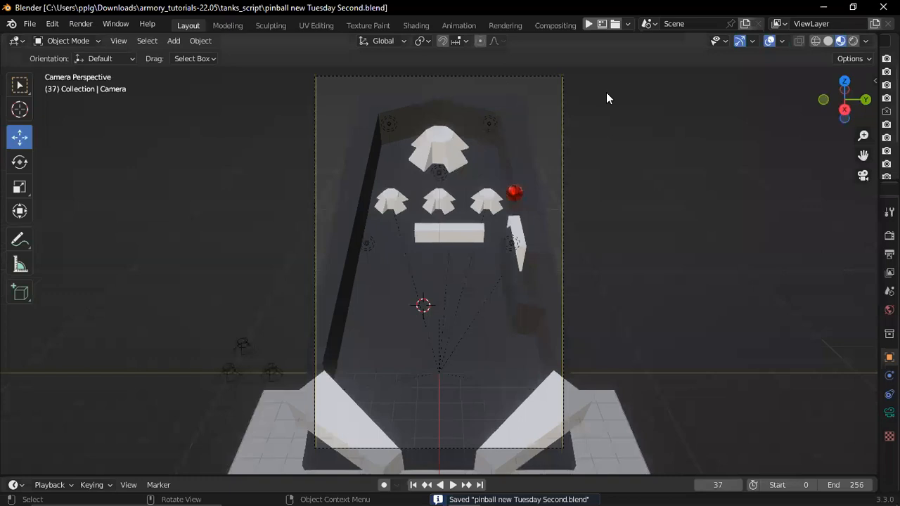
pyautogui.click(589, 25)
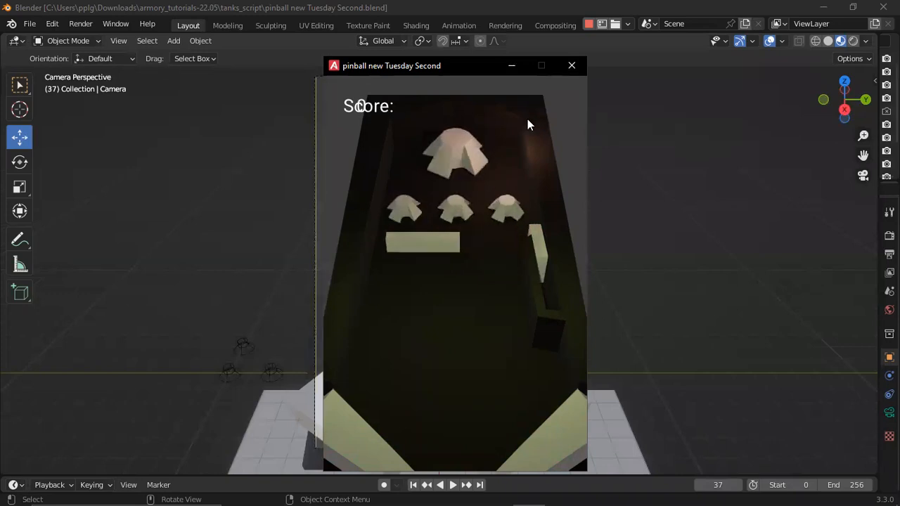
pyautogui.press('Escape')
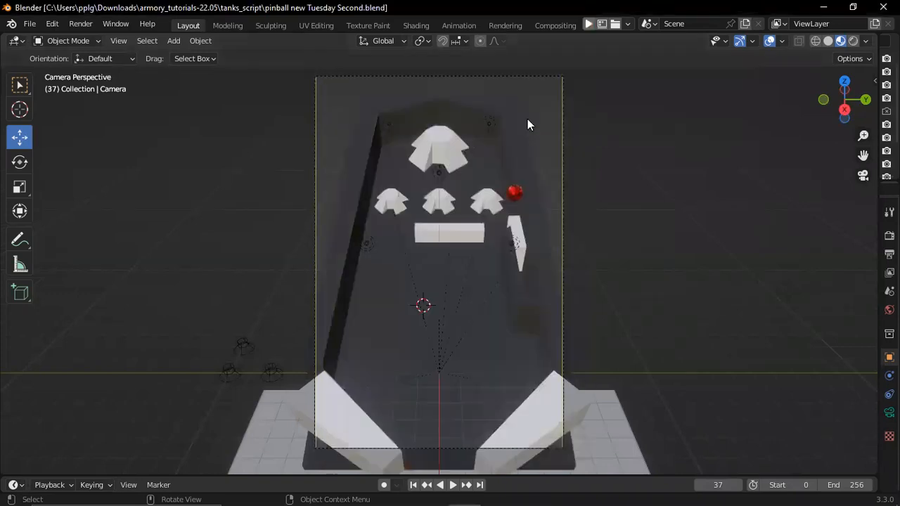
# Step: Return to the logic node editor, set the second Draw String node's X to 110, and save the file
pyautogui.click(14, 41)
pyautogui.click(36, 136)
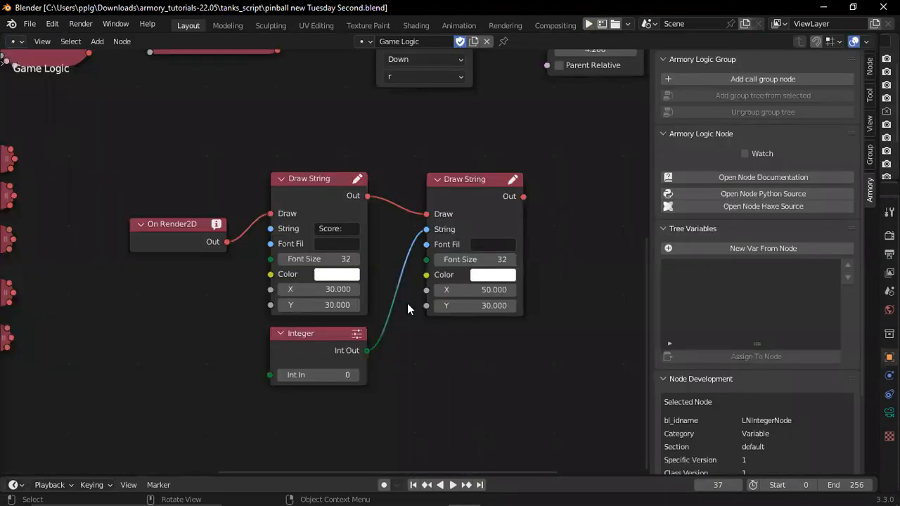
pyautogui.click(492, 291)
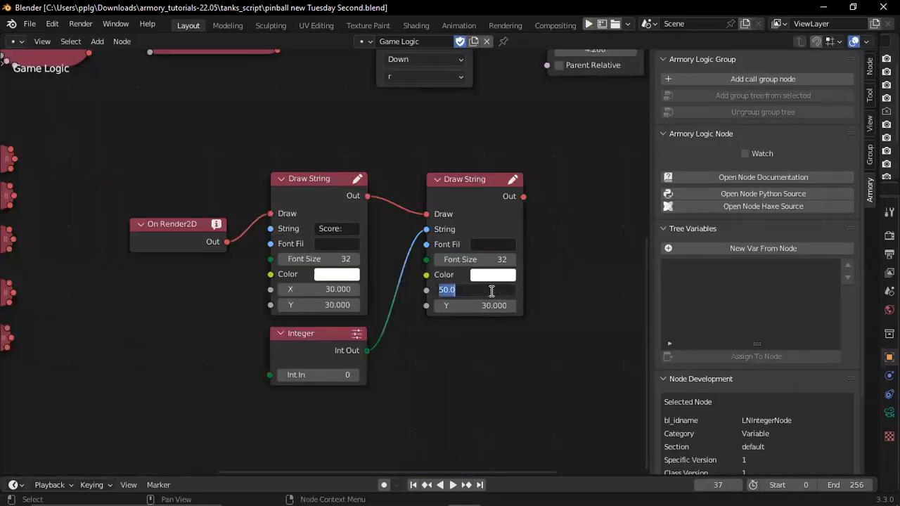
pyautogui.write('110')
pyautogui.press('Return')
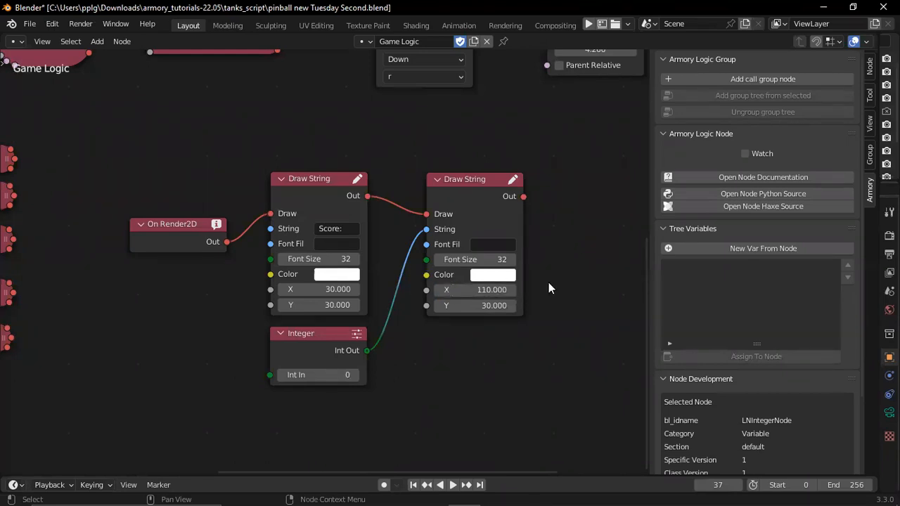
pyautogui.hotkey('ctrl', 's')
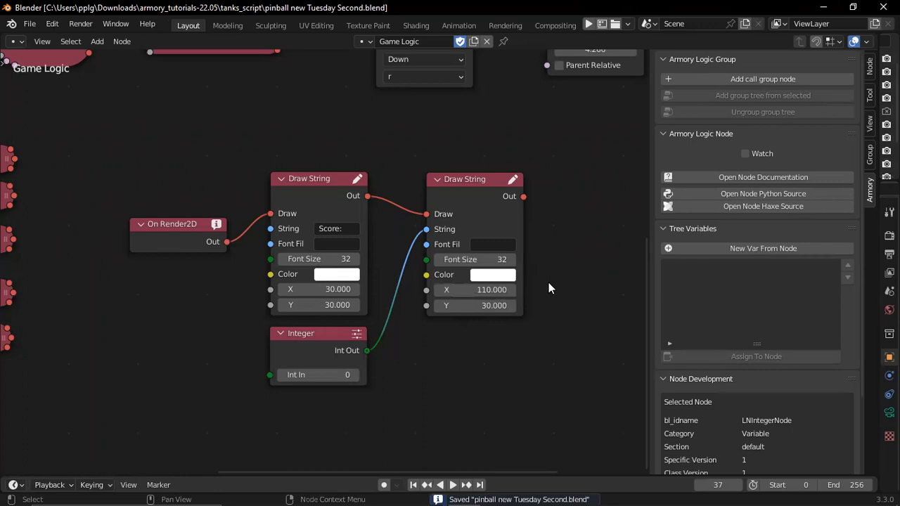
# Step: Rename the Integer node that feeds the second Draw String node to "Score"
pyautogui.scroll(-3, 549, 289)
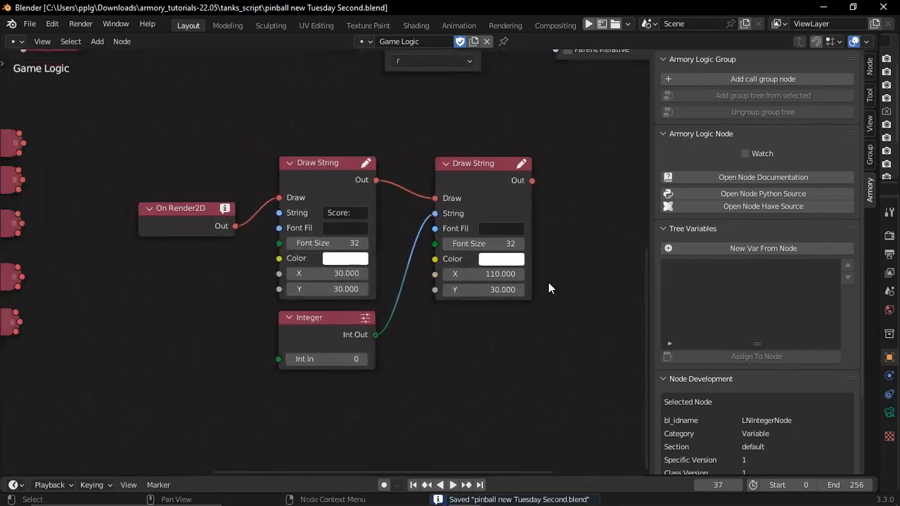
pyautogui.moveTo(140, 109); pyautogui.dragTo(528, 390)
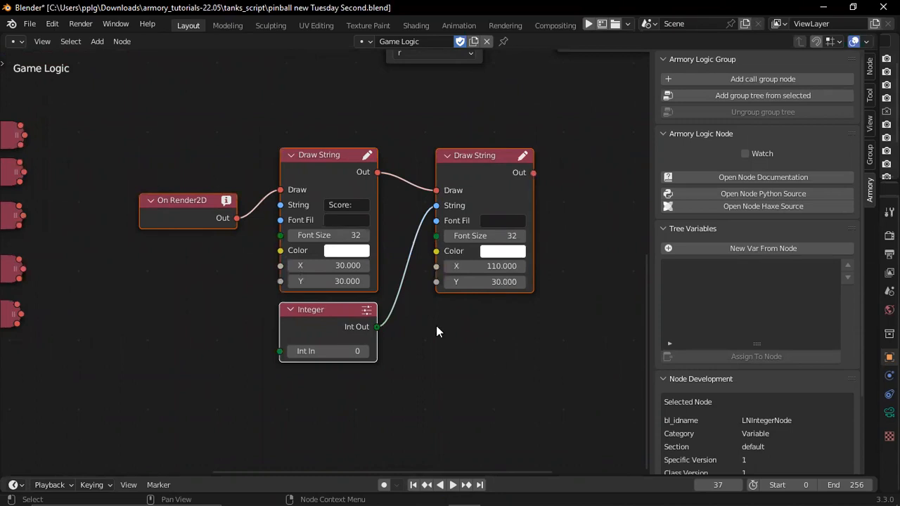
pyautogui.click(355, 315)
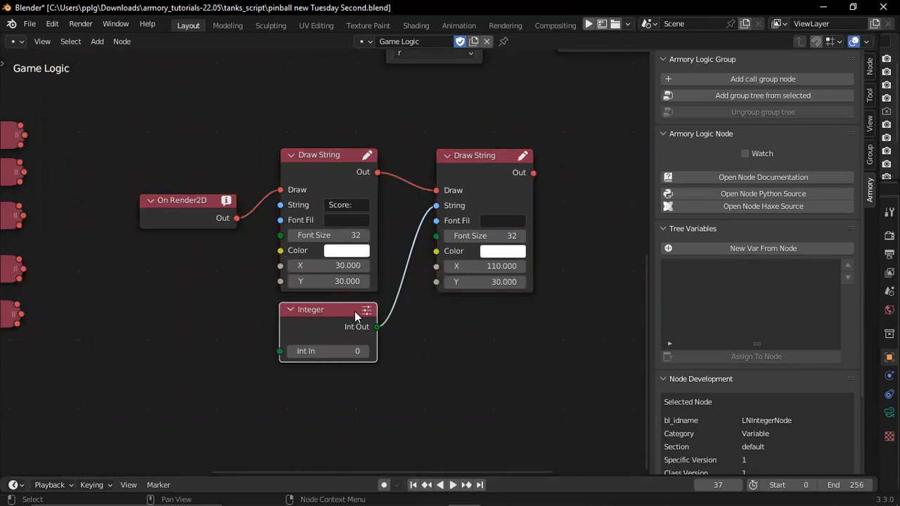
pyautogui.moveTo(309, 313); pyautogui.dragTo(313, 312)
pyautogui.rightClick(313, 312)
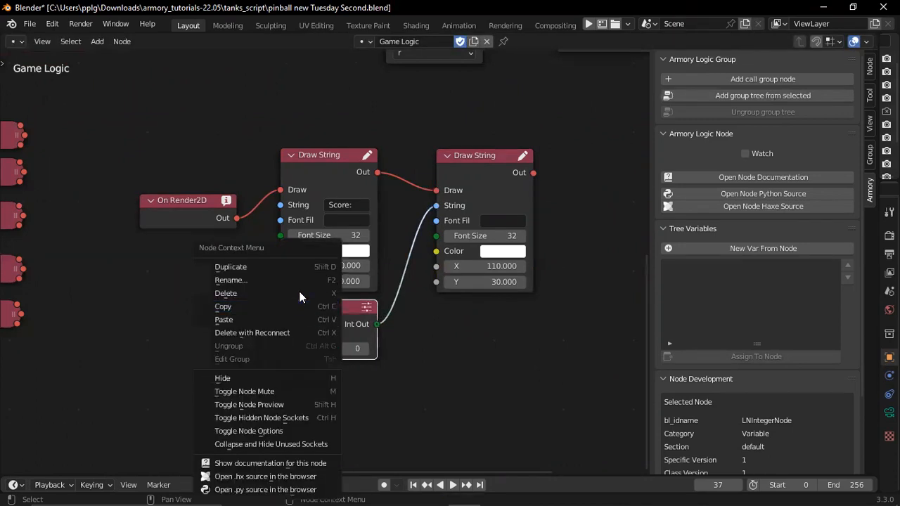
pyautogui.click(299, 292)
pyautogui.write('Score')
pyautogui.press('Return')
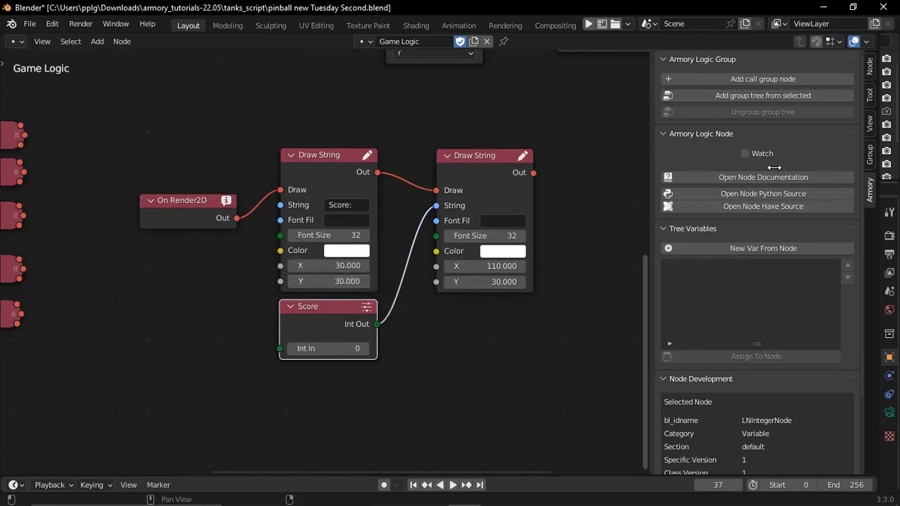
pyautogui.moveTo(651, 152); pyautogui.dragTo(870, 91)
pyautogui.scroll(3, 766, 212)
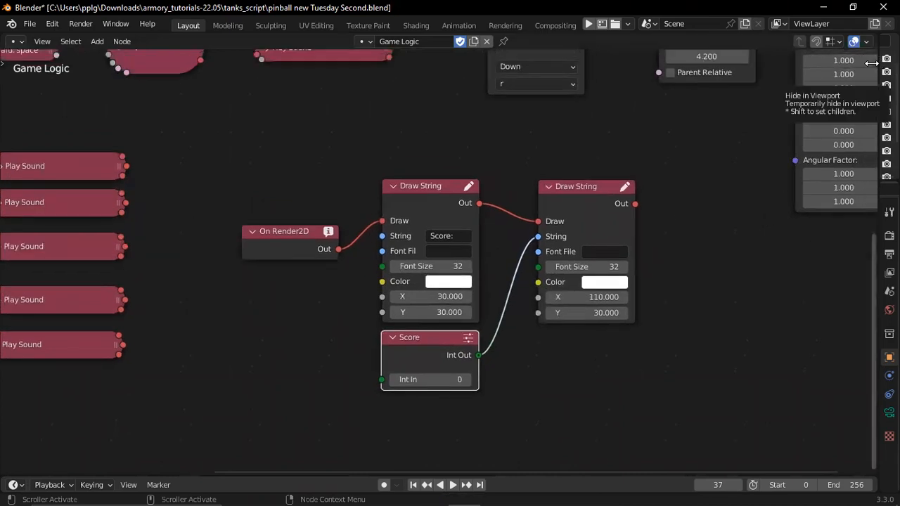
pyautogui.moveTo(736, 182); pyautogui.dragTo(813, 184, button='middle')
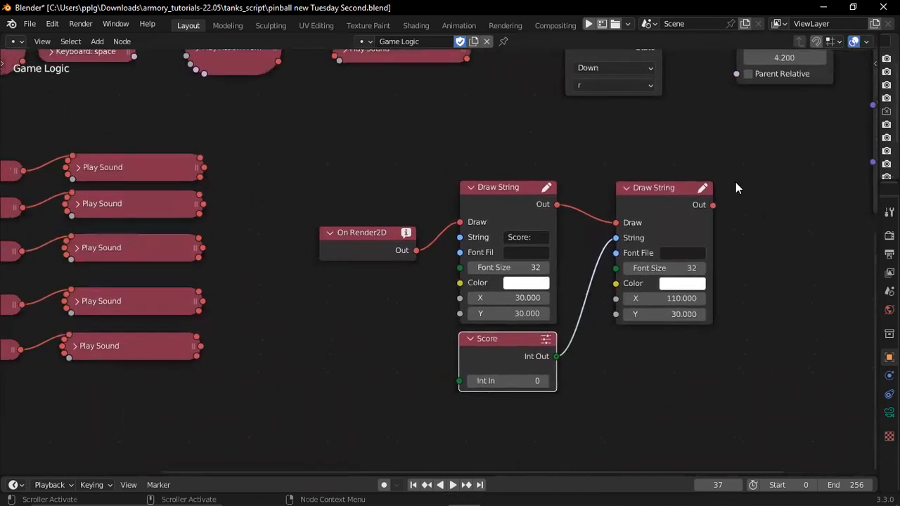
pyautogui.click(873, 64)
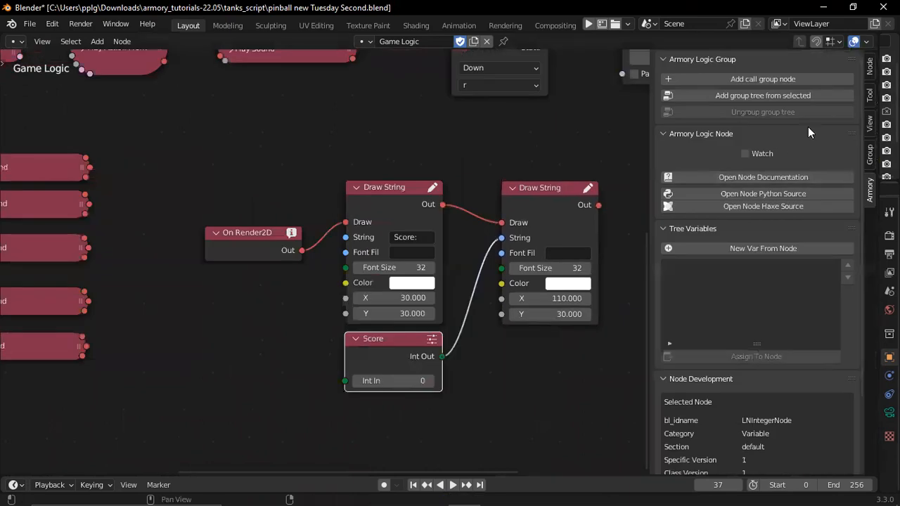
pyautogui.click(870, 159)
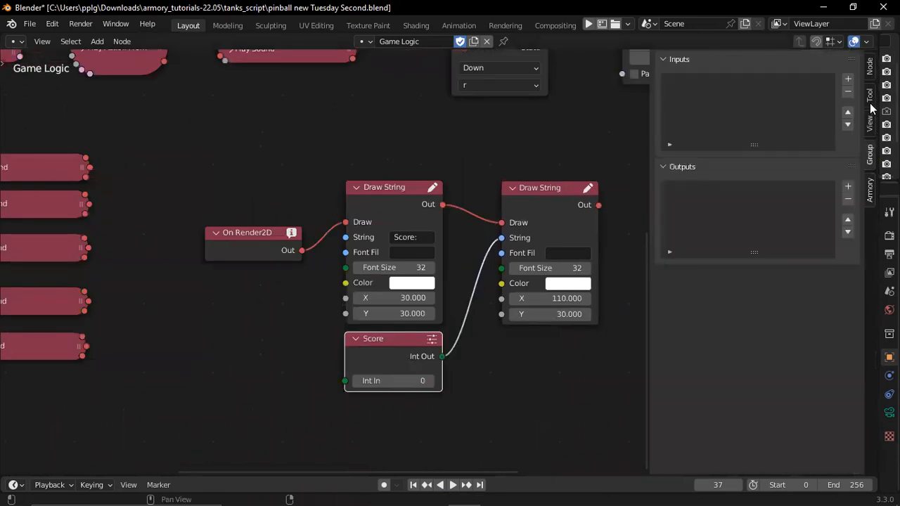
pyautogui.click(871, 68)
pyautogui.click(869, 97)
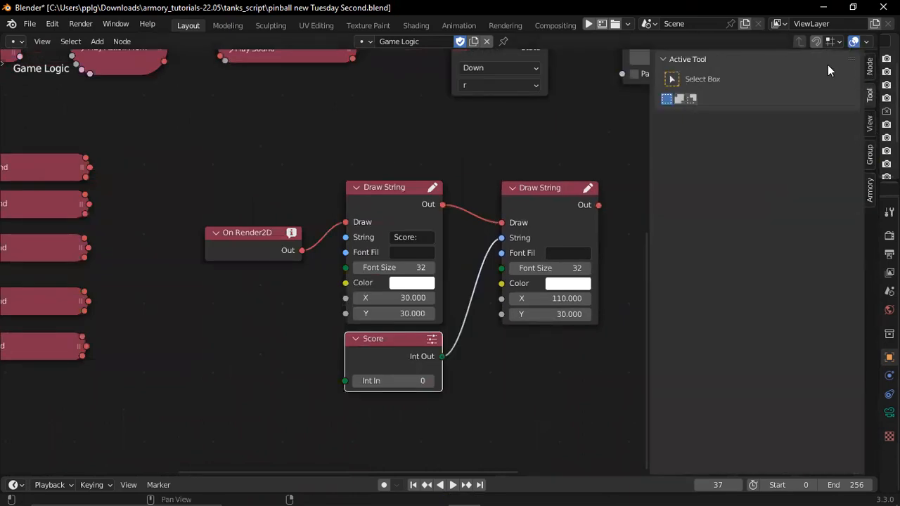
pyautogui.click(870, 188)
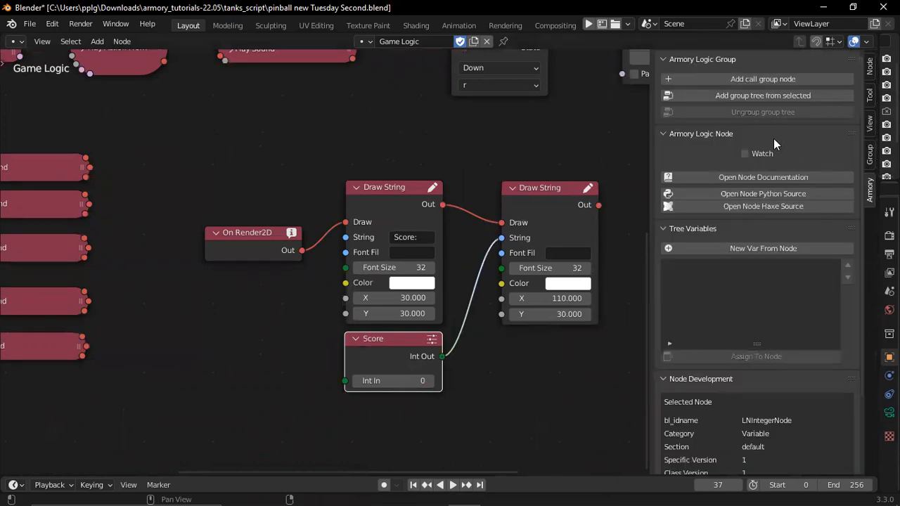
# Step: Create a new tree variable named "Score" from the Score integer node
pyautogui.click(473, 384)
pyautogui.click(405, 358)
pyautogui.scroll(-1, 405, 358)
pyautogui.scroll(-1, 404, 358)
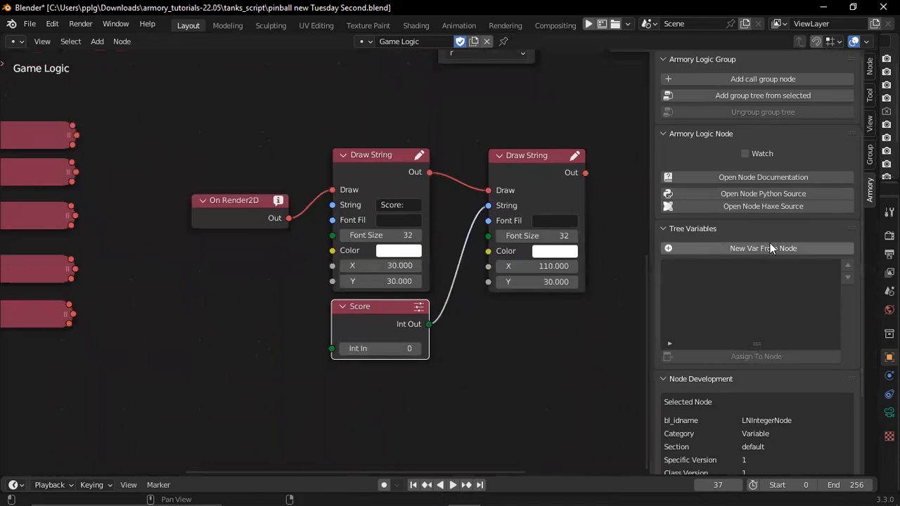
pyautogui.scroll(-3, 756, 217)
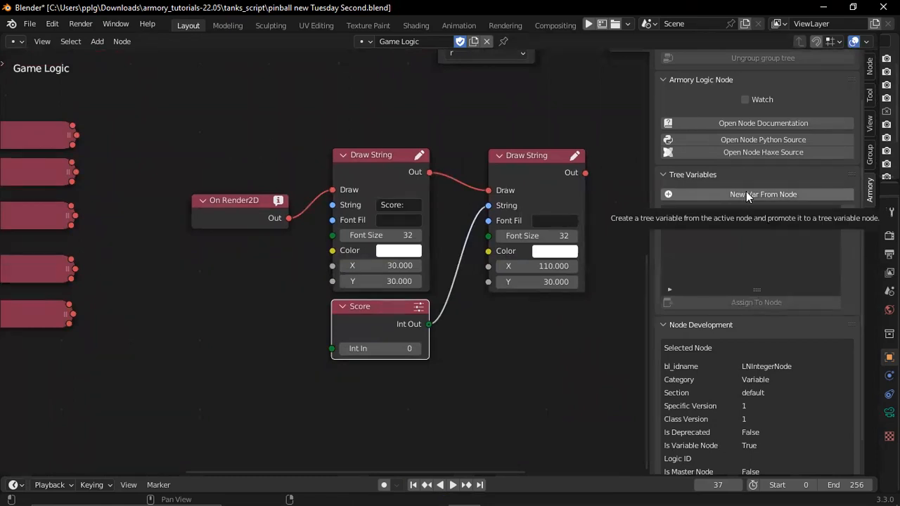
pyautogui.click(747, 193)
pyautogui.write('Score')
pyautogui.press('Return')
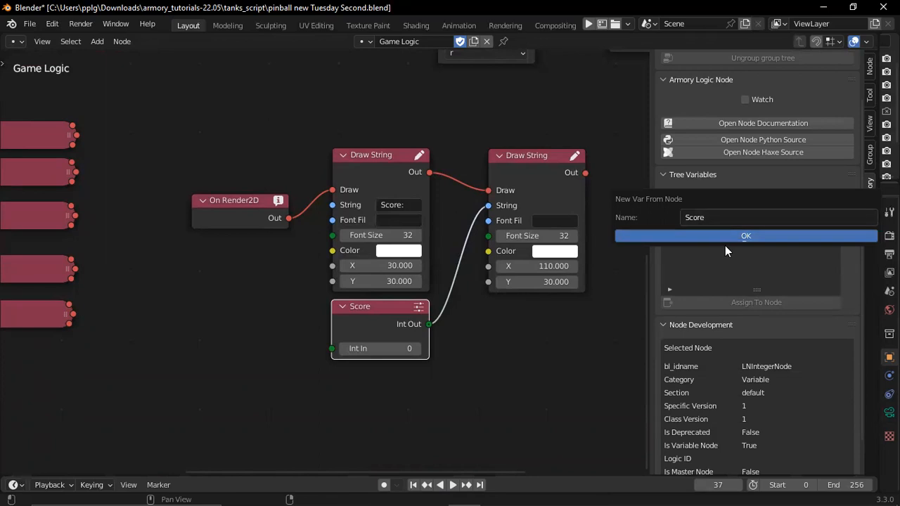
pyautogui.click(727, 235)
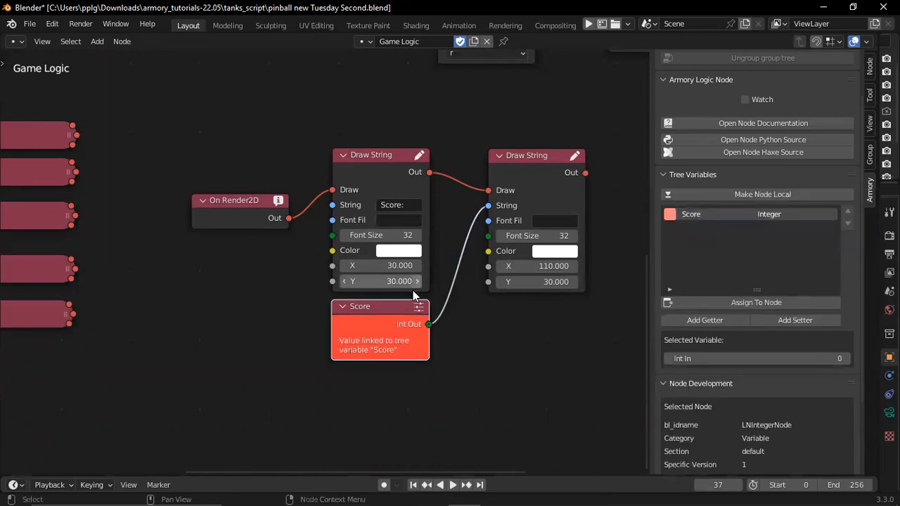
# Step: Examine the Score node's link to the tree variable and its connection to the Draw String nodes
pyautogui.scroll(3, 386, 323)
pyautogui.scroll(2, 386, 322)
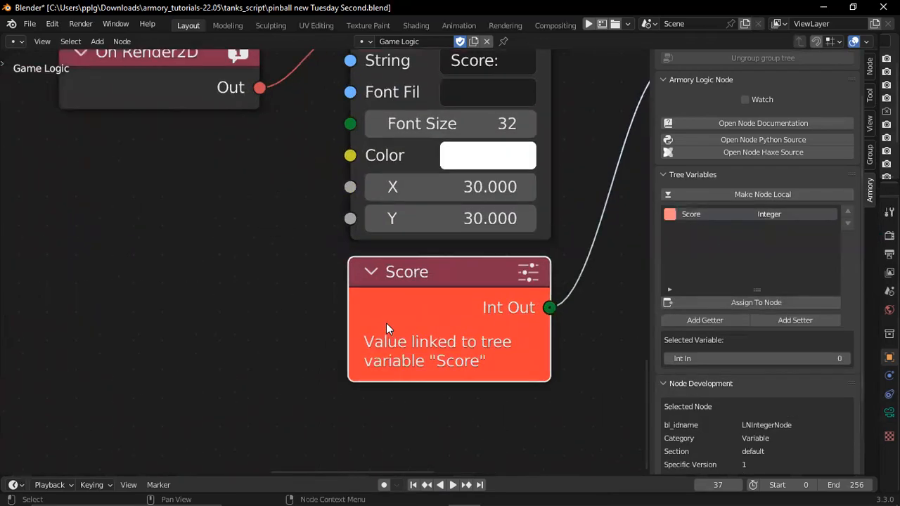
pyautogui.hscroll(3, 386, 323)
pyautogui.scroll(1, 386, 323)
pyautogui.scroll(1, 327, 298)
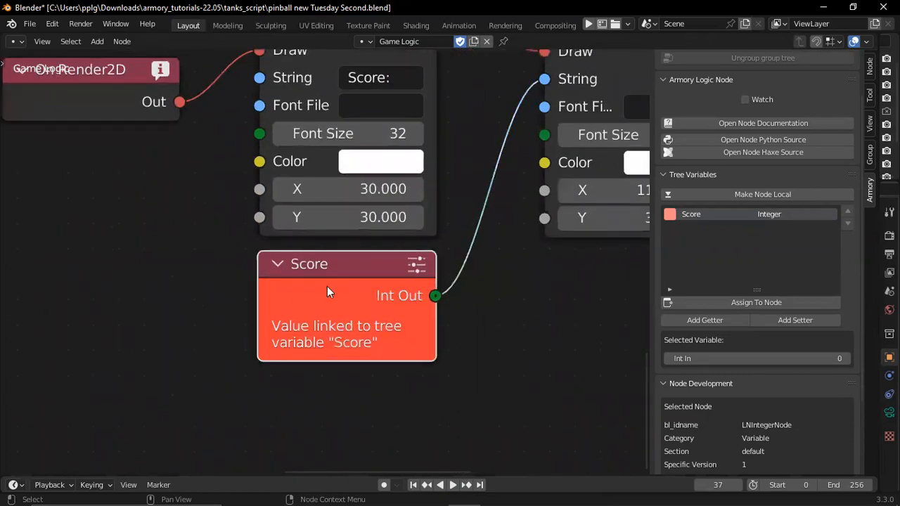
pyautogui.scroll(-2, 327, 289)
pyautogui.scroll(-2, 327, 286)
pyautogui.scroll(2, 327, 286)
pyautogui.scroll(-2, 327, 286)
pyautogui.scroll(-2, 327, 286)
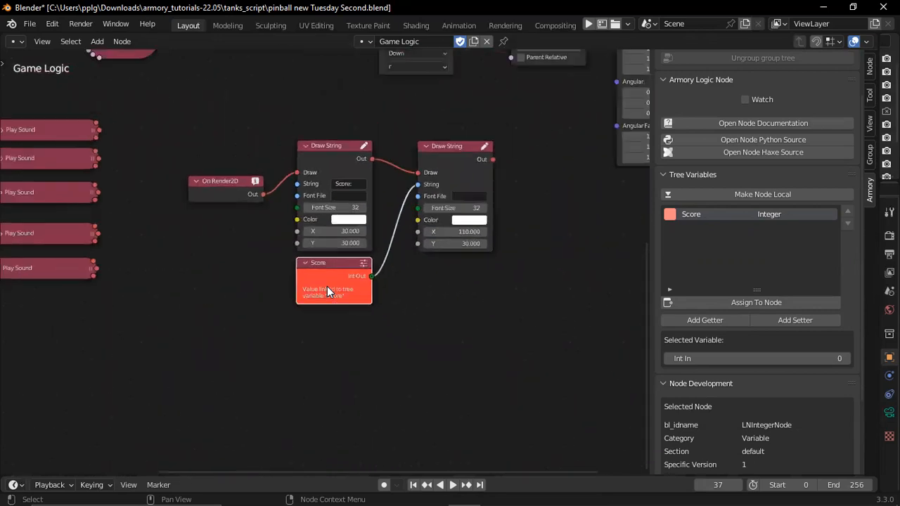
pyautogui.keyDown('shift'); pyautogui.scroll(2, 327, 286); pyautogui.keyUp('shift')
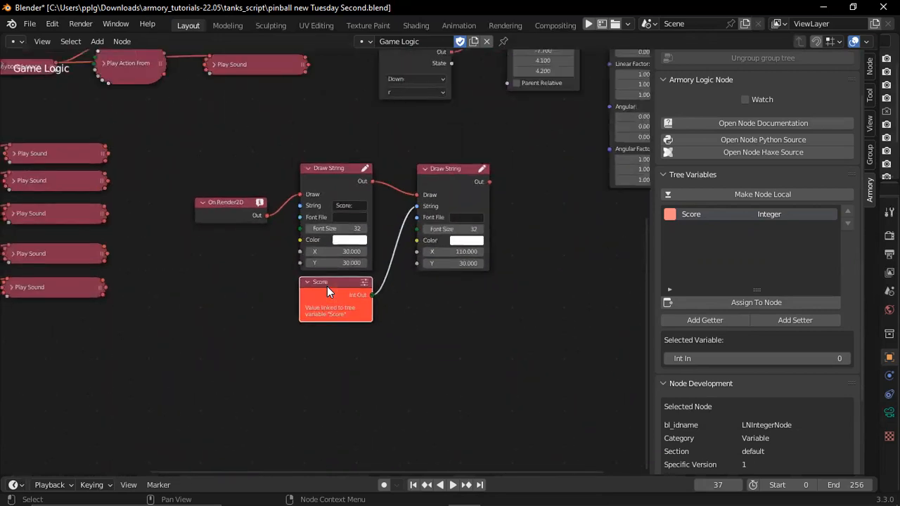
pyautogui.keyDown('ctrl'); pyautogui.hscroll(-1, 327, 286); pyautogui.keyUp('ctrl')
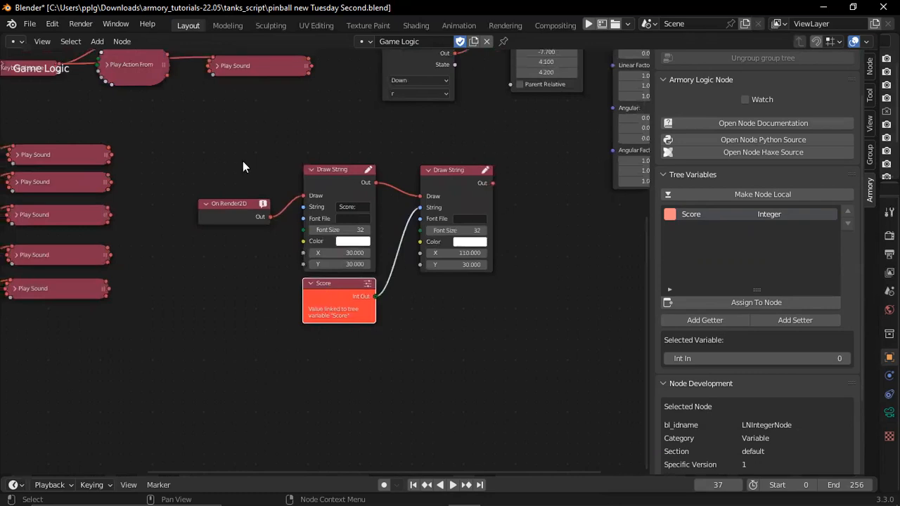
pyautogui.keyDown('shift'); pyautogui.scroll(2, 242, 167); pyautogui.keyUp('shift')
pyautogui.keyDown('shift'); pyautogui.scroll(-2, 242, 167); pyautogui.keyUp('shift')
pyautogui.scroll(3, 333, 298)
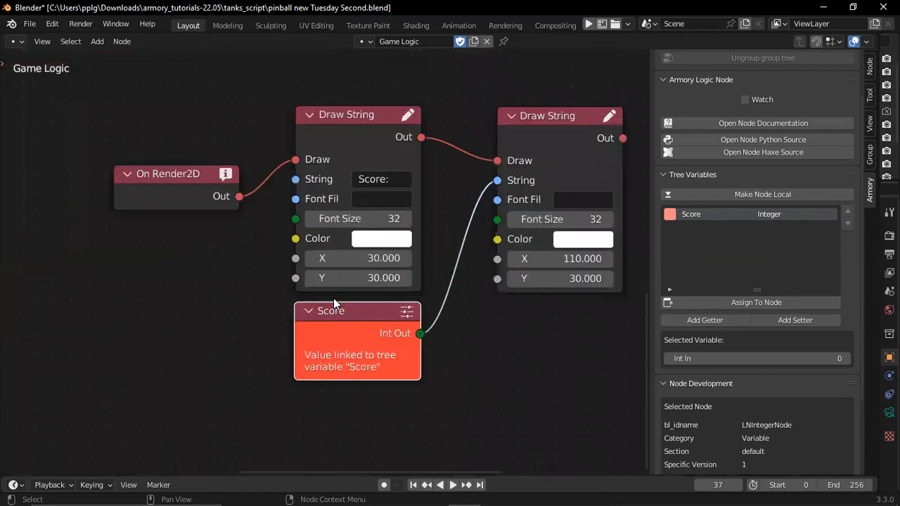
pyautogui.scroll(2, 355, 343)
pyautogui.scroll(-1, 359, 343)
pyautogui.scroll(1, 359, 344)
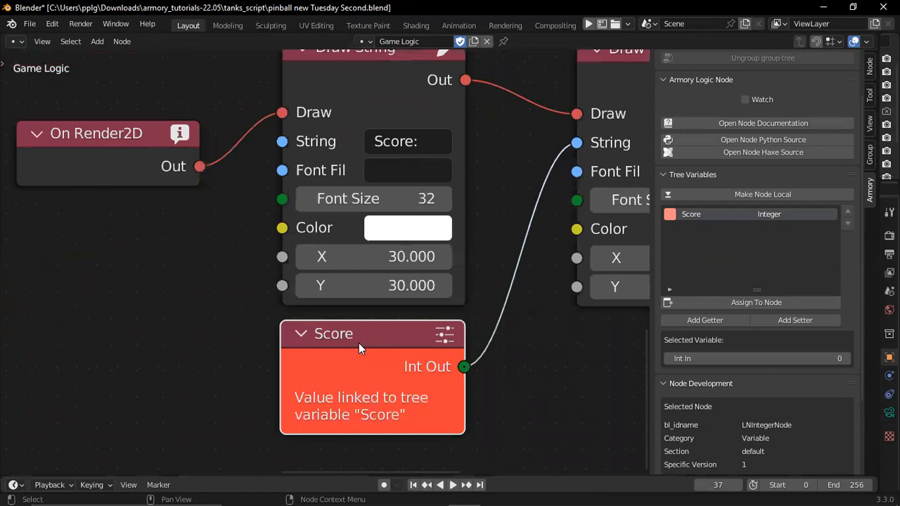
pyautogui.scroll(-1, 358, 343)
pyautogui.scroll(-3, 359, 343)
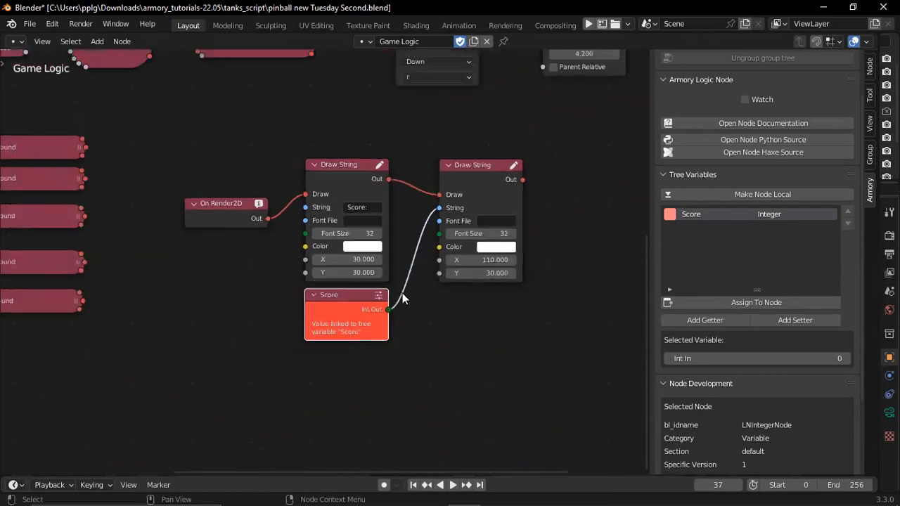
pyautogui.scroll(-1, 233, 105)
pyautogui.keyDown('shift'); pyautogui.scroll(1, 233, 105); pyautogui.keyUp('shift')
pyautogui.keyDown('ctrl'); pyautogui.hscroll(-2, 233, 106); pyautogui.keyUp('ctrl')
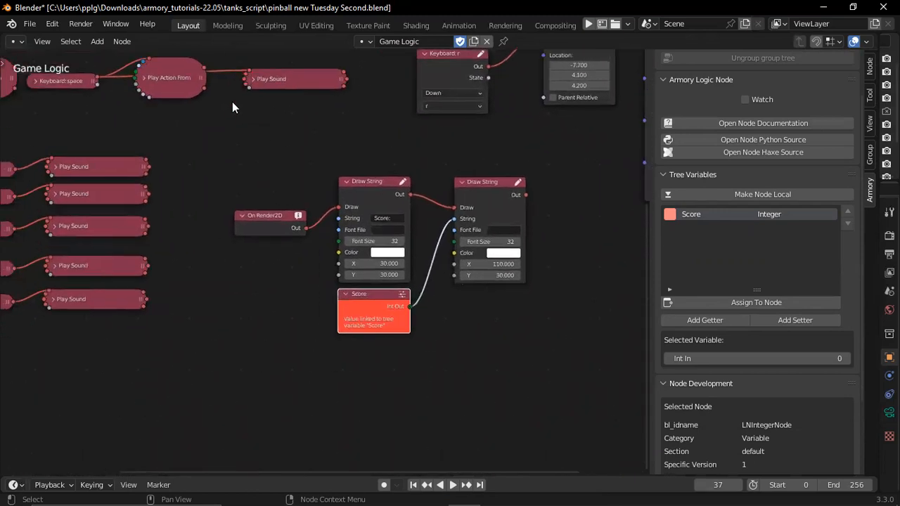
pyautogui.keyDown('ctrl'); pyautogui.hscroll(1, 232, 105); pyautogui.keyUp('ctrl')
pyautogui.scroll(3, 304, 313)
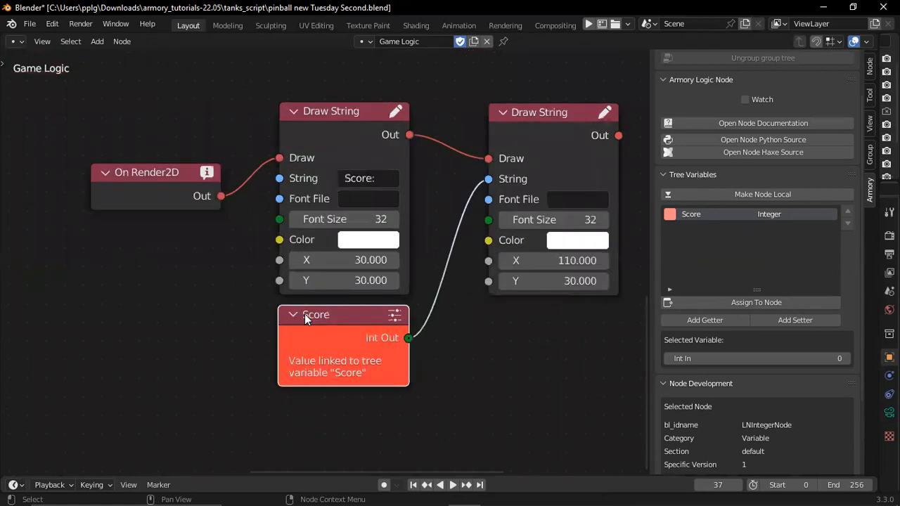
pyautogui.keyDown('shift'); pyautogui.scroll(-2, 380, 330); pyautogui.keyUp('shift')
pyautogui.keyDown('ctrl'); pyautogui.hscroll(-1, 380, 329); pyautogui.keyUp('ctrl')
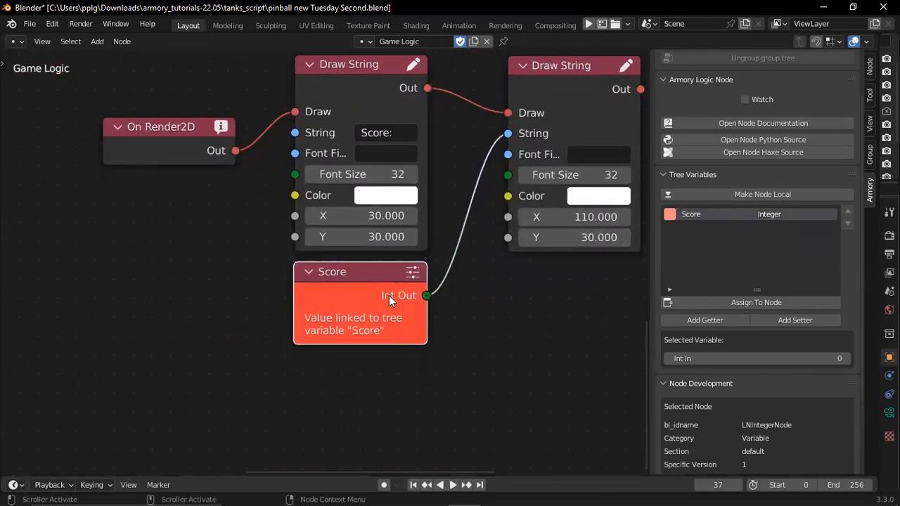
pyautogui.keyDown('shift'); pyautogui.scroll(1, 392, 298); pyautogui.keyUp('shift')
pyautogui.keyDown('ctrl'); pyautogui.hscroll(1, 393, 299); pyautogui.keyUp('ctrl')
pyautogui.keyDown('ctrl'); pyautogui.hscroll(1, 390, 296); pyautogui.keyUp('ctrl')
pyautogui.keyDown('ctrl'); pyautogui.hscroll(-1, 327, 303); pyautogui.keyUp('ctrl')
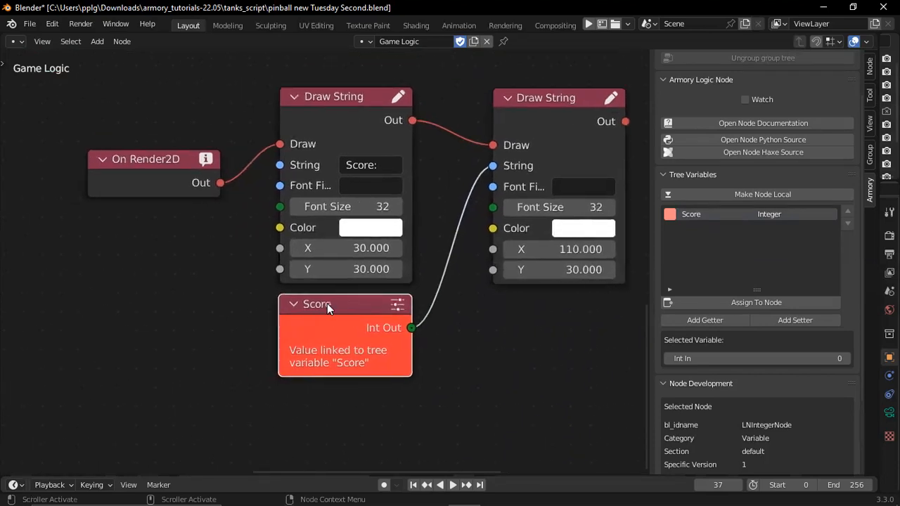
pyautogui.scroll(1, 327, 303)
pyautogui.scroll(1, 327, 304)
pyautogui.keyDown('ctrl'); pyautogui.hscroll(1, 327, 305); pyautogui.keyUp('ctrl')
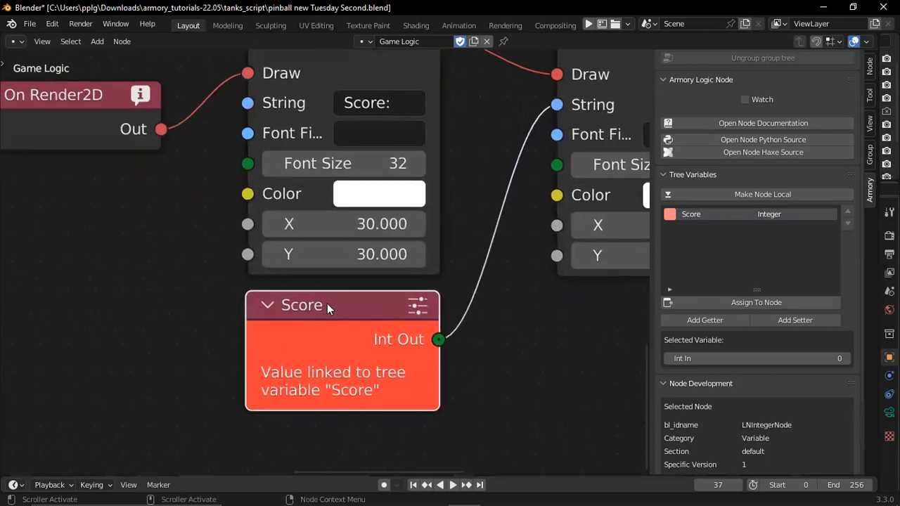
pyautogui.scroll(-1, 308, 304)
pyautogui.scroll(1, 307, 303)
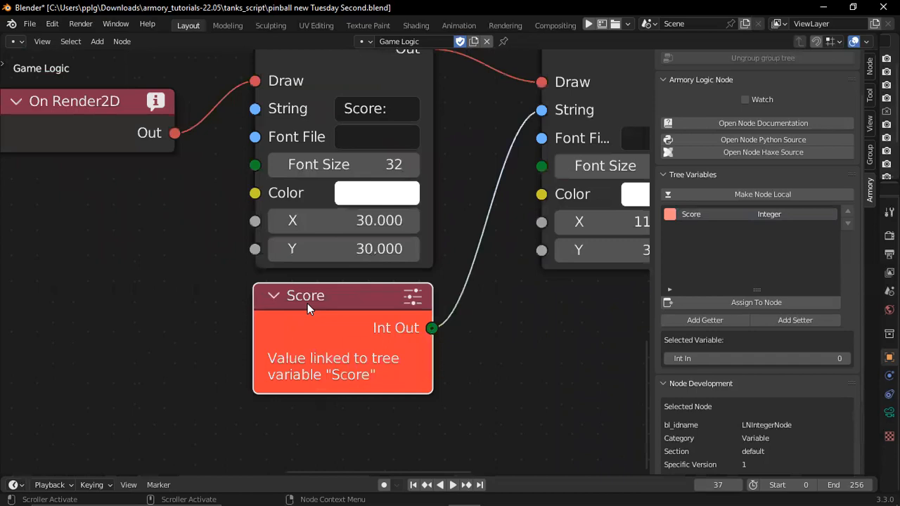
pyautogui.scroll(1, 307, 303)
pyautogui.scroll(-4, 307, 303)
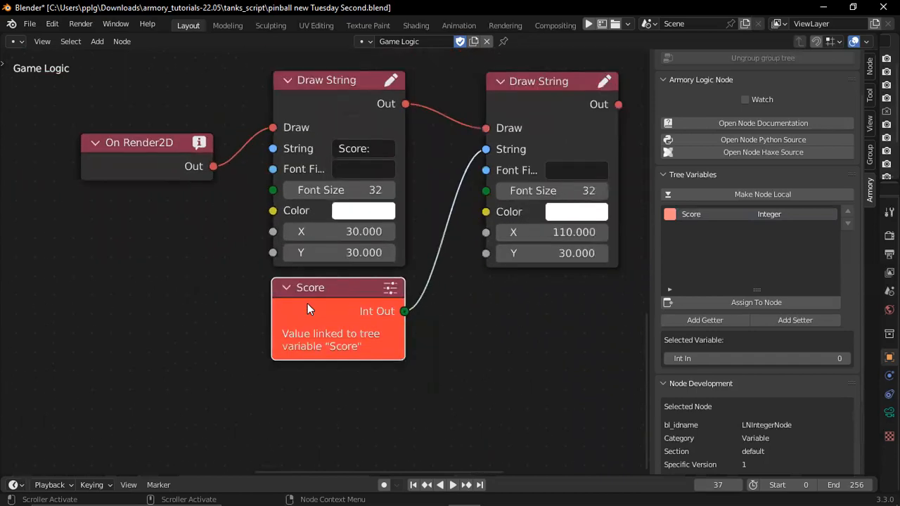
pyautogui.scroll(-3, 307, 303)
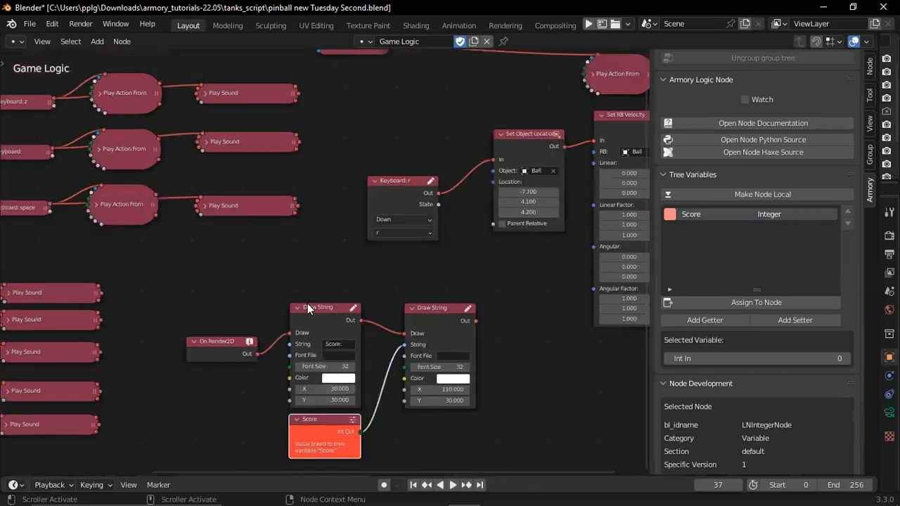
# Step: Change the colour of the Score tree variable to orange
pyautogui.scroll(2, 308, 304)
pyautogui.scroll(3, 308, 309)
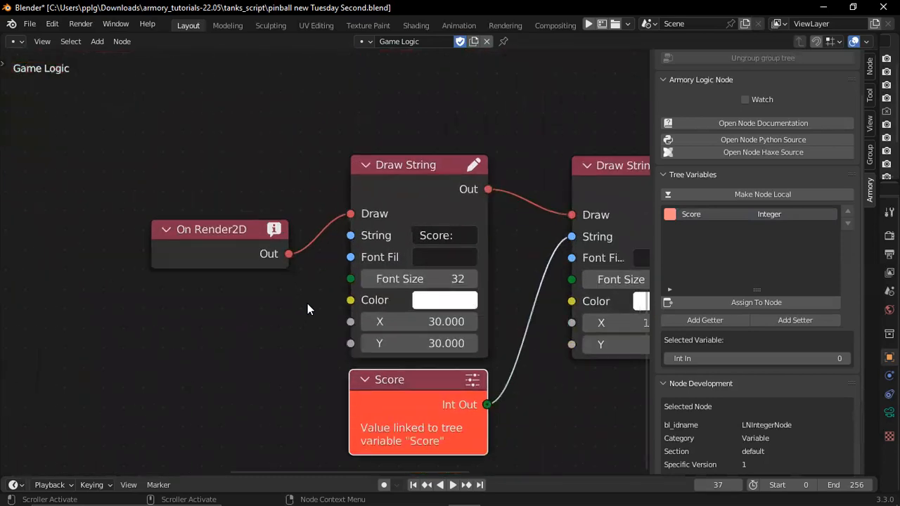
pyautogui.click(668, 212)
pyautogui.moveTo(716, 89)
pyautogui.mouseDown()
pyautogui.moveTo(682, 114)
pyautogui.moveTo(689, 116)
pyautogui.mouseUp()
pyautogui.scroll(-3, 490, 348)
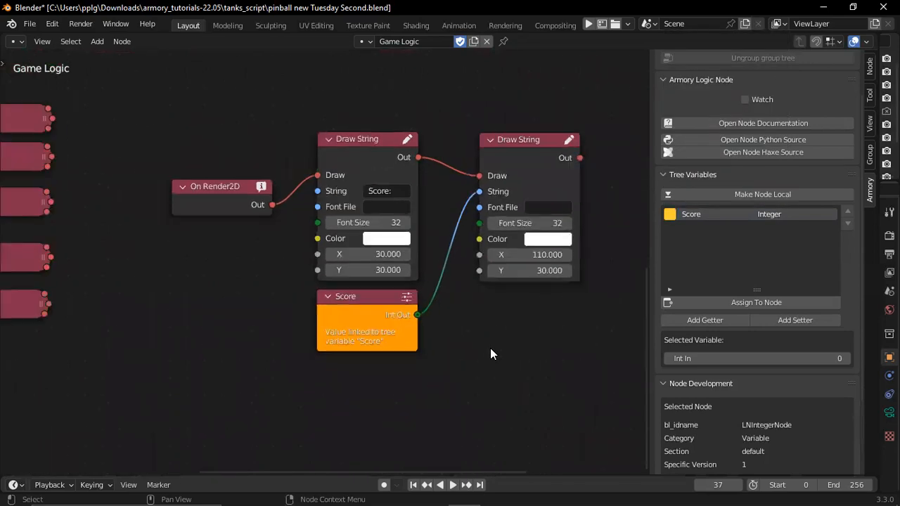
# Step: Move the On Render2D, Score and both Draw String nodes together, farther away from the Play Sound nodes and below the Set RB Velocity node
pyautogui.hscroll(3, 490, 348)
pyautogui.hscroll(-3, 490, 348)
pyautogui.scroll(-1, 490, 348)
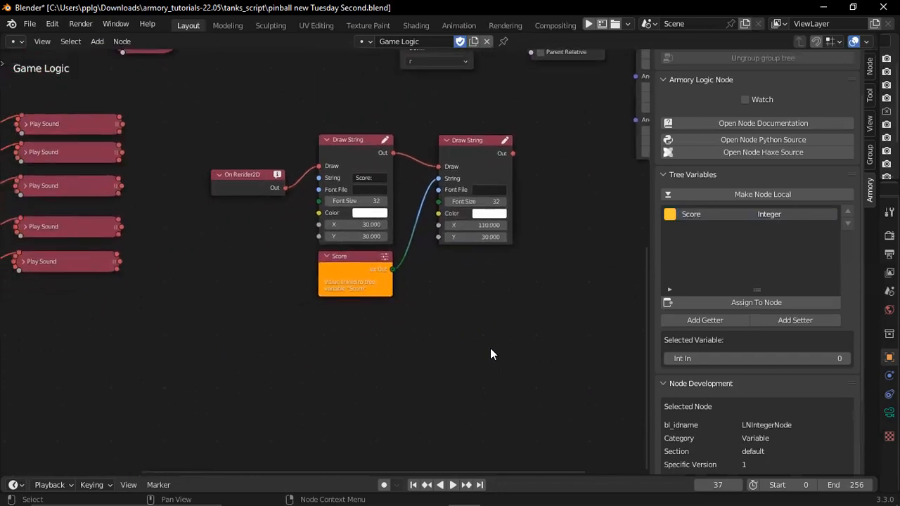
pyautogui.hscroll(-1, 490, 348)
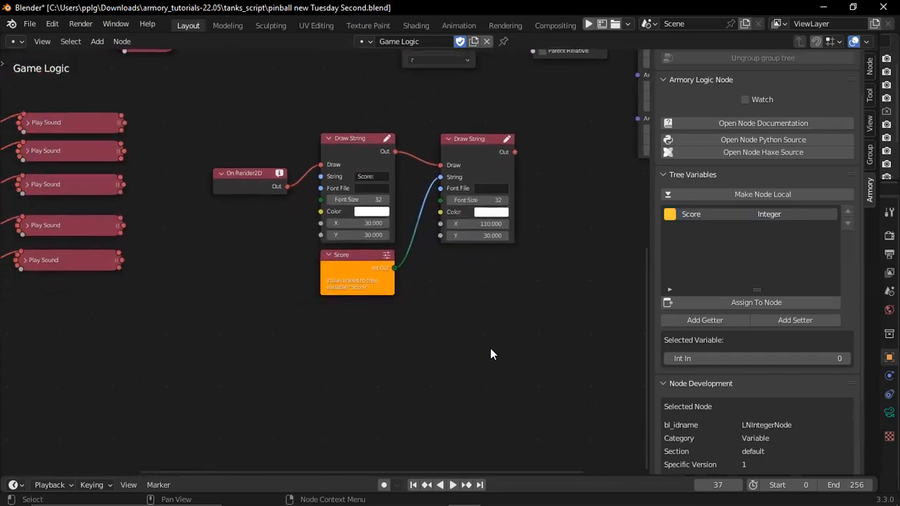
pyautogui.hscroll(-1, 490, 354)
pyautogui.moveTo(234, 116); pyautogui.dragTo(485, 332)
pyautogui.moveTo(258, 184); pyautogui.dragTo(486, 250)
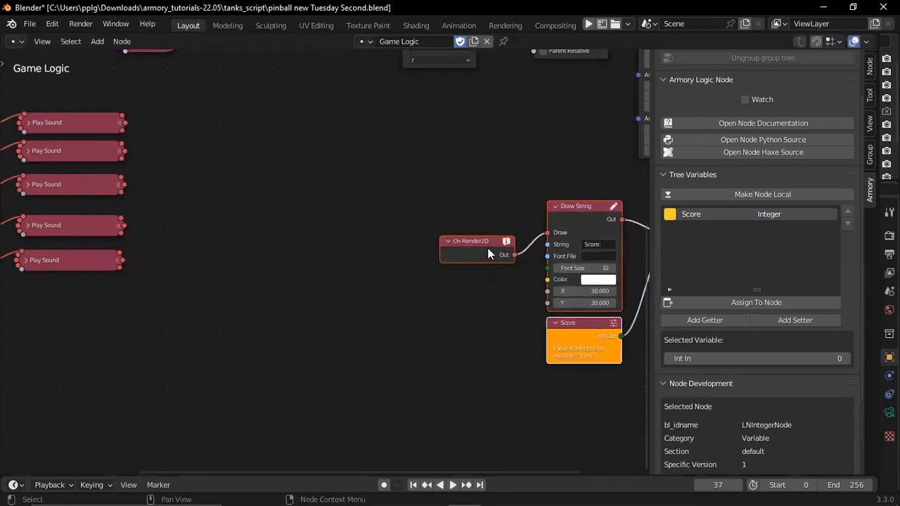
pyautogui.hscroll(5, 487, 247)
pyautogui.press('g')
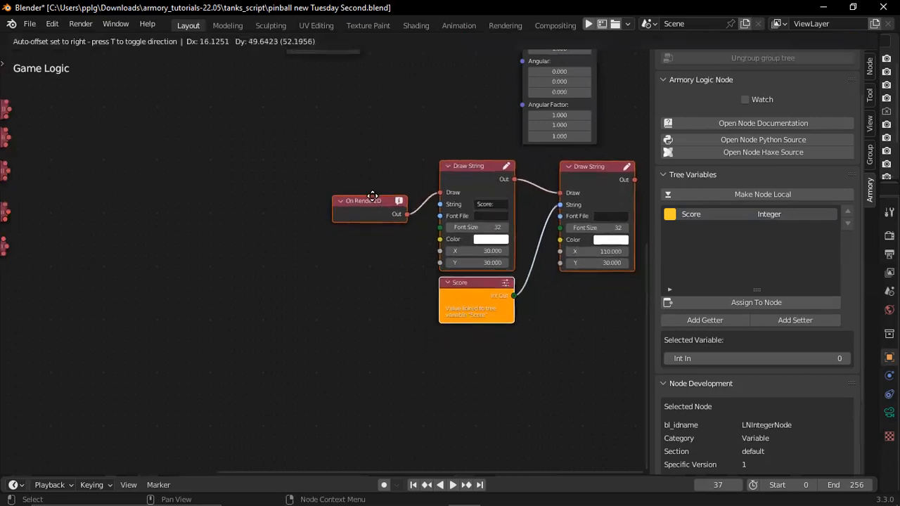
pyautogui.click(373, 197)
# Step: Expand and collapse the first three On Contact nodes to check which rigid bodies each one tests
pyautogui.hscroll(-5, 373, 196)
pyautogui.scroll(5, 373, 197)
pyautogui.hscroll(-5, 374, 199)
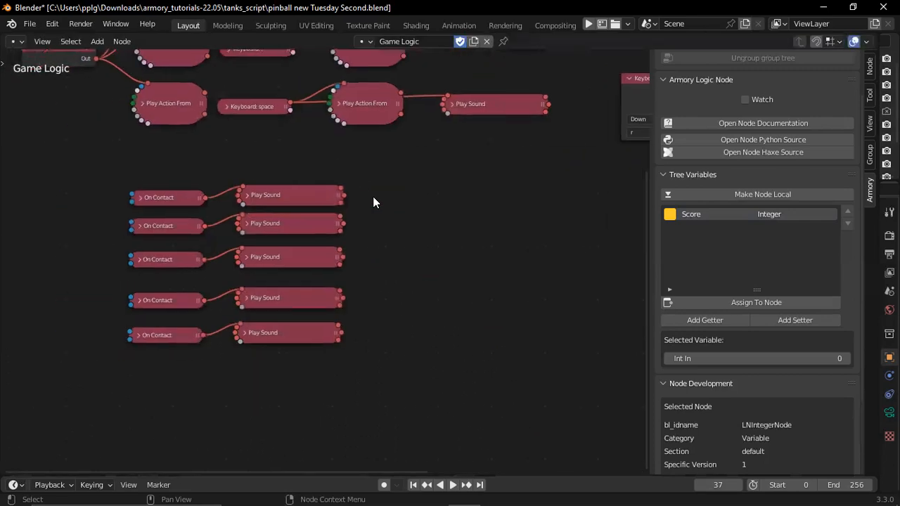
pyautogui.scroll(3, 109, 224)
pyautogui.scroll(3, 108, 222)
pyautogui.hscroll(-4, 109, 221)
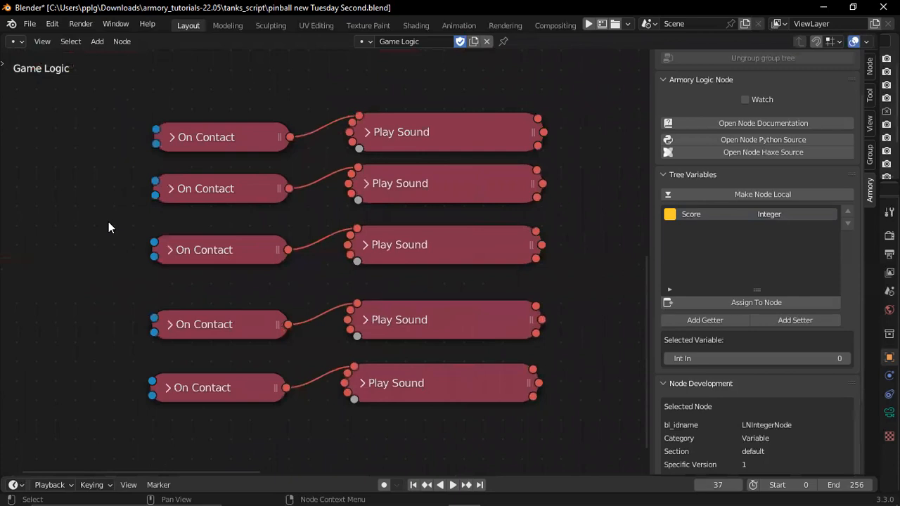
pyautogui.click(176, 138)
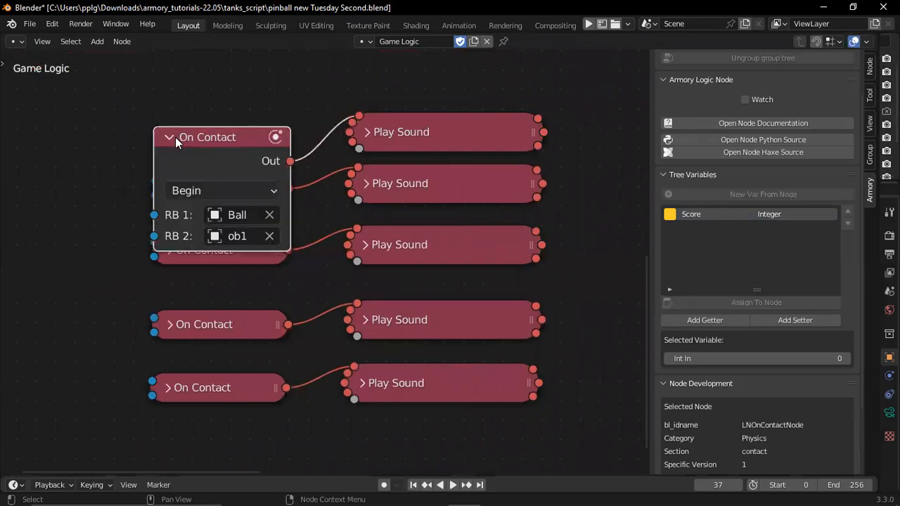
pyautogui.click(171, 138)
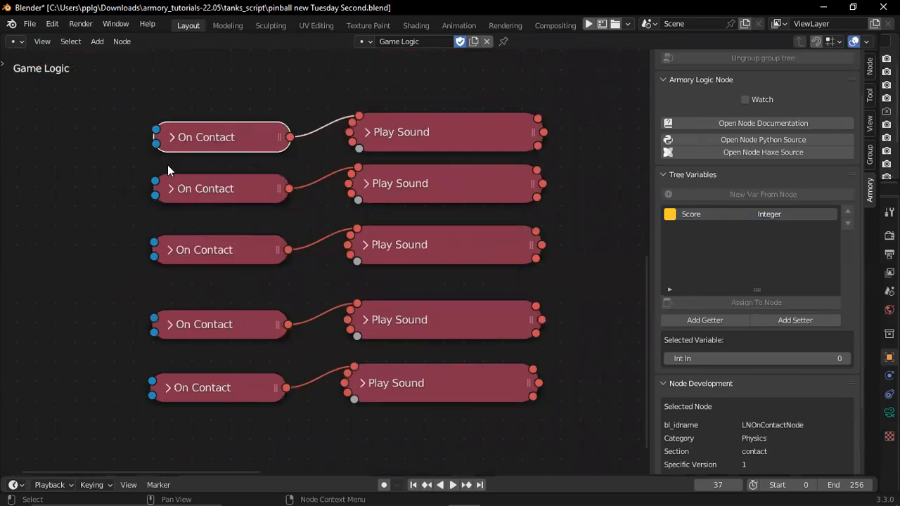
pyautogui.click(169, 187)
pyautogui.click(169, 186)
pyautogui.click(169, 246)
pyautogui.click(168, 246)
# Step: Expand and collapse the five Play Sound nodes attached to the On Contact nodes to check their sound settings
pyautogui.click(365, 133)
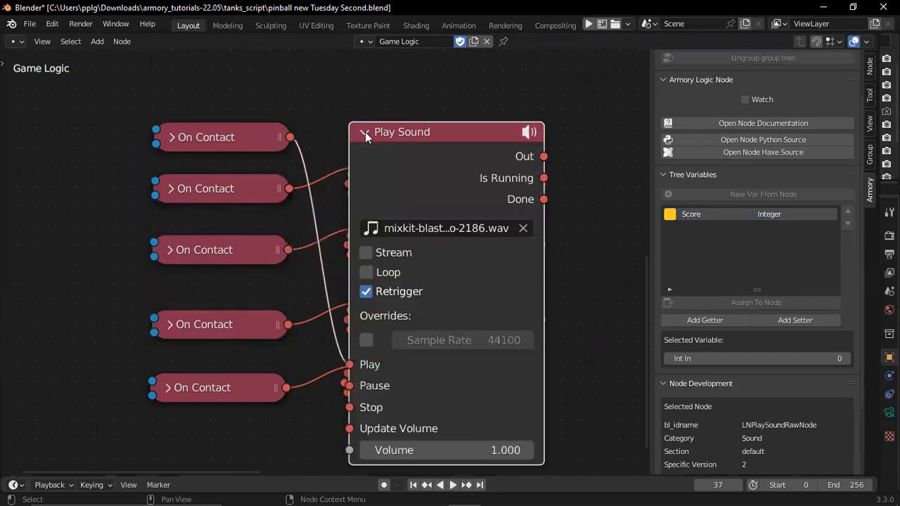
pyautogui.click(365, 133)
pyautogui.click(363, 183)
pyautogui.click(362, 184)
pyautogui.click(365, 245)
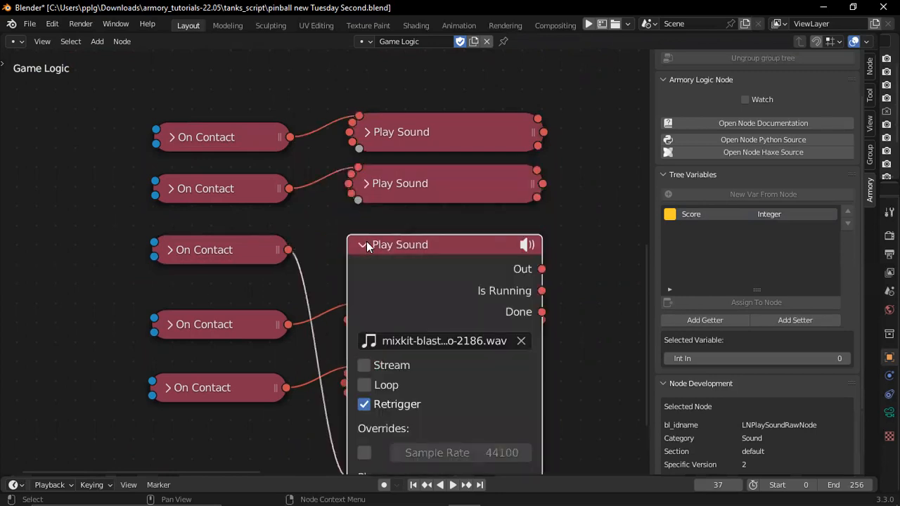
pyautogui.click(366, 244)
pyautogui.click(365, 322)
pyautogui.click(366, 322)
pyautogui.keyDown('shift'); pyautogui.scroll(-2, 365, 322); pyautogui.keyUp('shift')
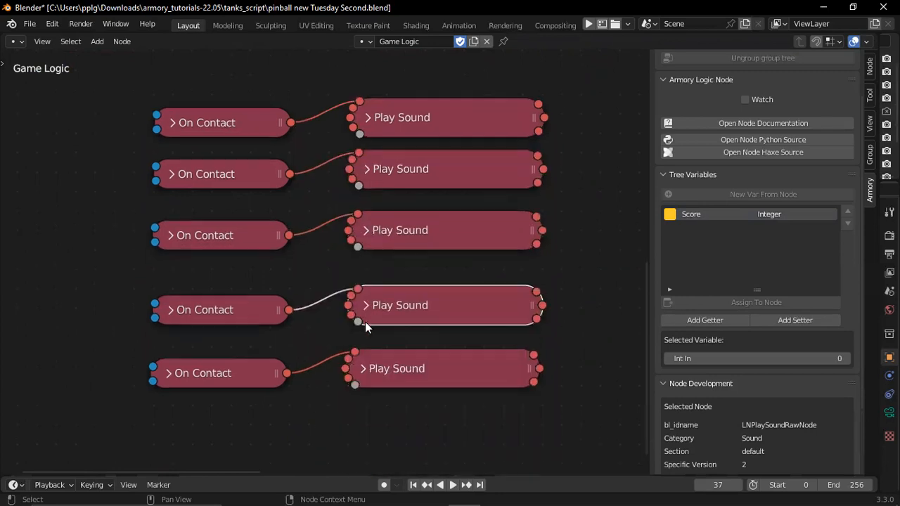
pyautogui.click(364, 352)
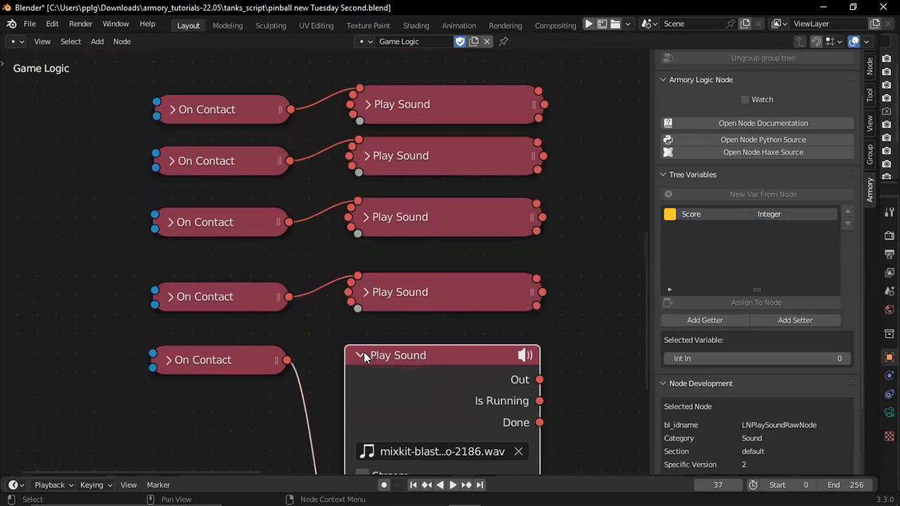
pyautogui.click(363, 354)
pyautogui.keyDown('shift'); pyautogui.scroll(-3, 364, 351); pyautogui.keyUp('shift')
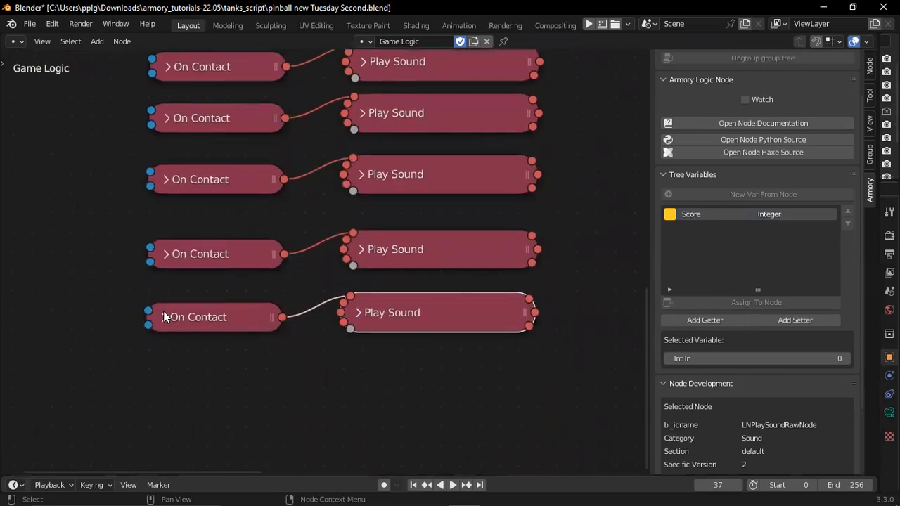
# Step: Check the rigid bodies of the last On Contact node and look over the contact chains alongside the score display nodes
pyautogui.click(164, 317)
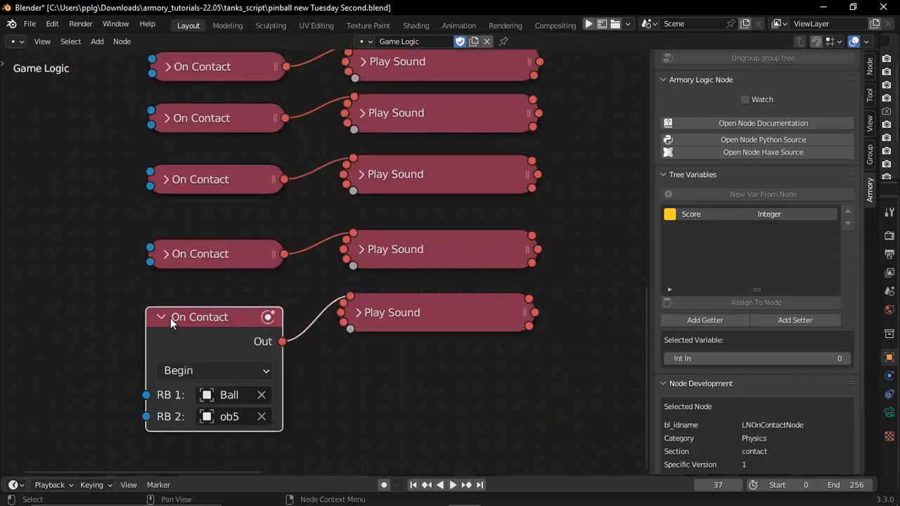
pyautogui.click(166, 318)
pyautogui.scroll(-2, 312, 234)
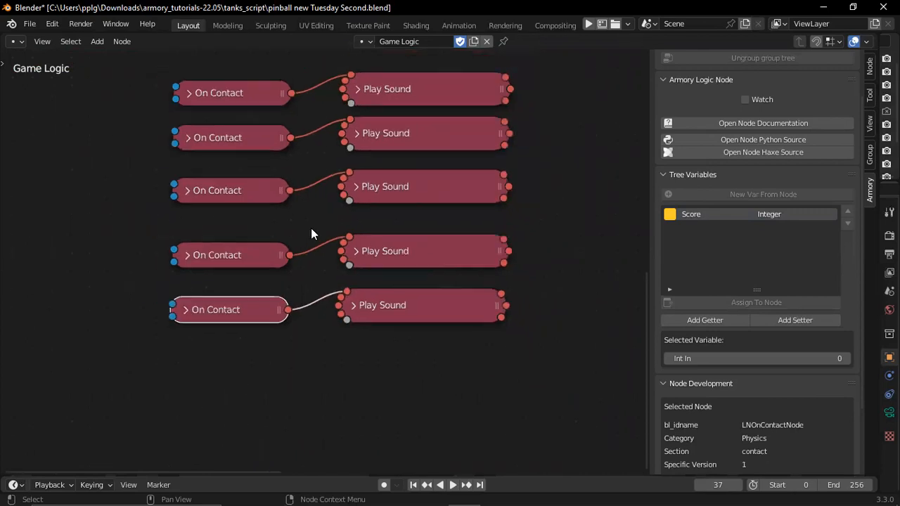
pyautogui.keyDown('shift'); pyautogui.scroll(2, 312, 235); pyautogui.keyUp('shift')
pyautogui.keyDown('ctrl'); pyautogui.scroll(-6, 311, 234); pyautogui.keyUp('ctrl')
pyautogui.scroll(-2, 311, 234)
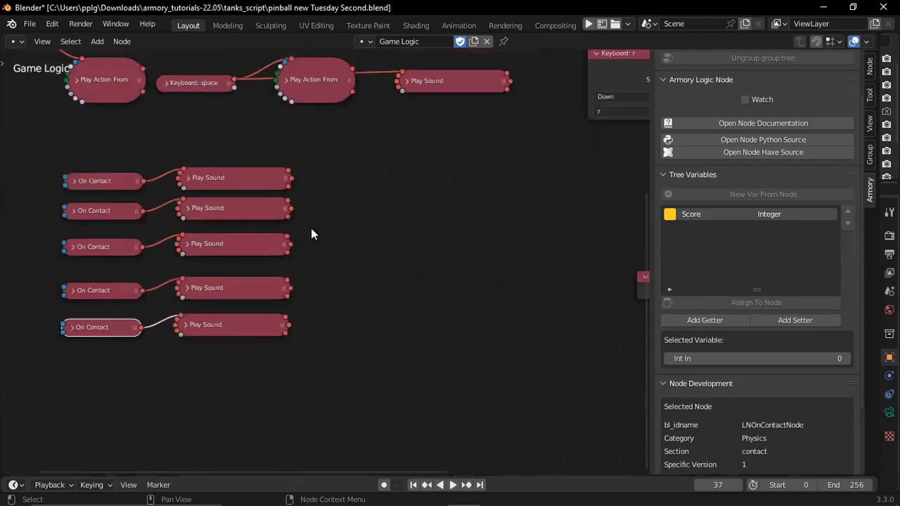
pyautogui.keyDown('ctrl'); pyautogui.scroll(-2, 311, 234); pyautogui.keyUp('ctrl')
pyautogui.keyDown('ctrl'); pyautogui.scroll(-8, 331, 218); pyautogui.keyUp('ctrl')
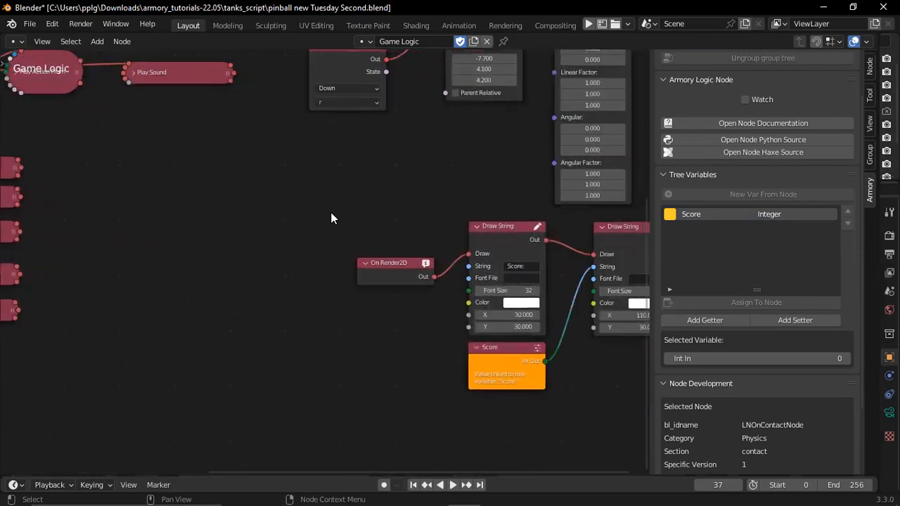
pyautogui.keyDown('ctrl'); pyautogui.scroll(-2, 332, 218); pyautogui.keyUp('ctrl')
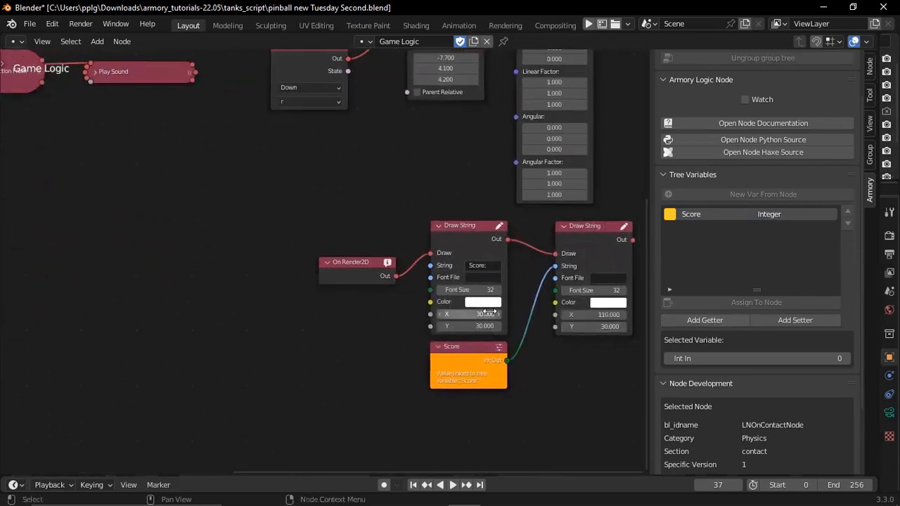
pyautogui.keyDown('ctrl'); pyautogui.scroll(15, 490, 316); pyautogui.keyUp('ctrl')
pyautogui.keyDown('ctrl'); pyautogui.scroll(-8, 491, 311); pyautogui.keyUp('ctrl')
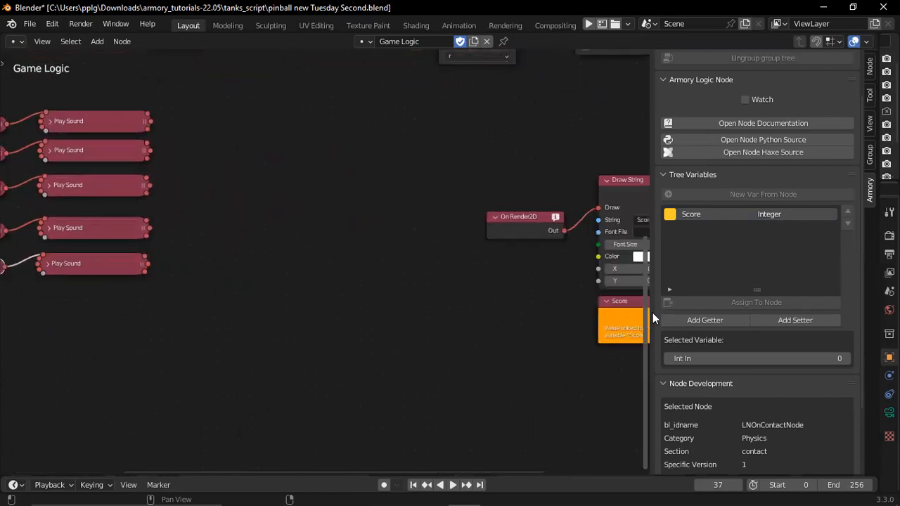
pyautogui.keyDown('ctrl'); pyautogui.scroll(-3, 569, 326); pyautogui.keyUp('ctrl')
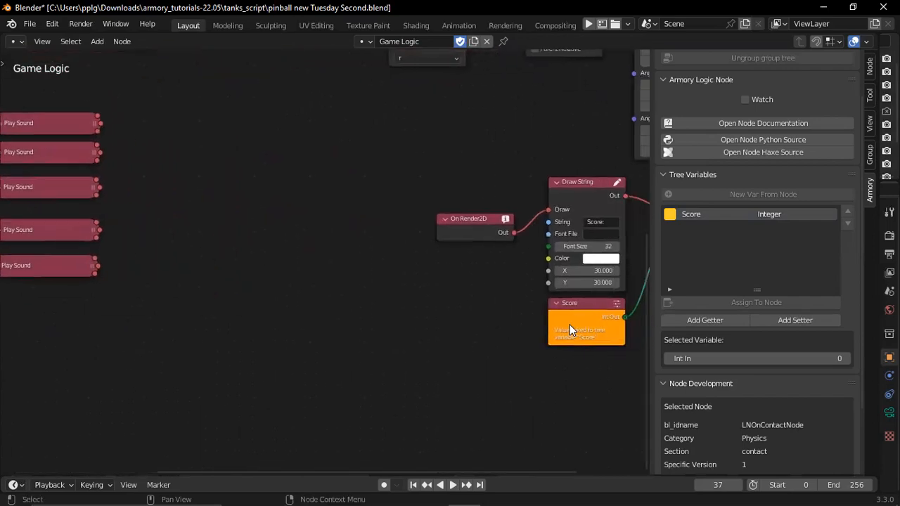
pyautogui.keyDown('ctrl'); pyautogui.scroll(12, 569, 325); pyautogui.keyUp('ctrl')
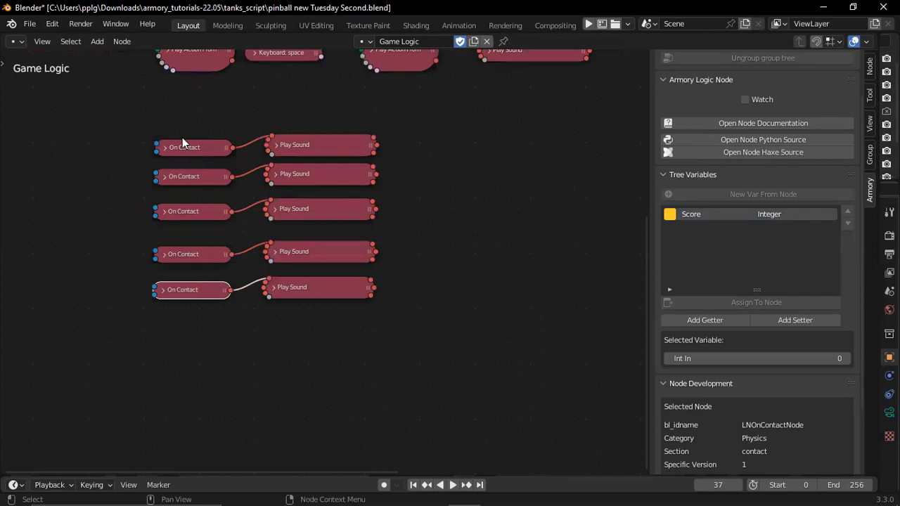
# Step: Switch the logic node editor area to the 3D Viewport and select the large obstacle ob1
pyautogui.click(18, 44)
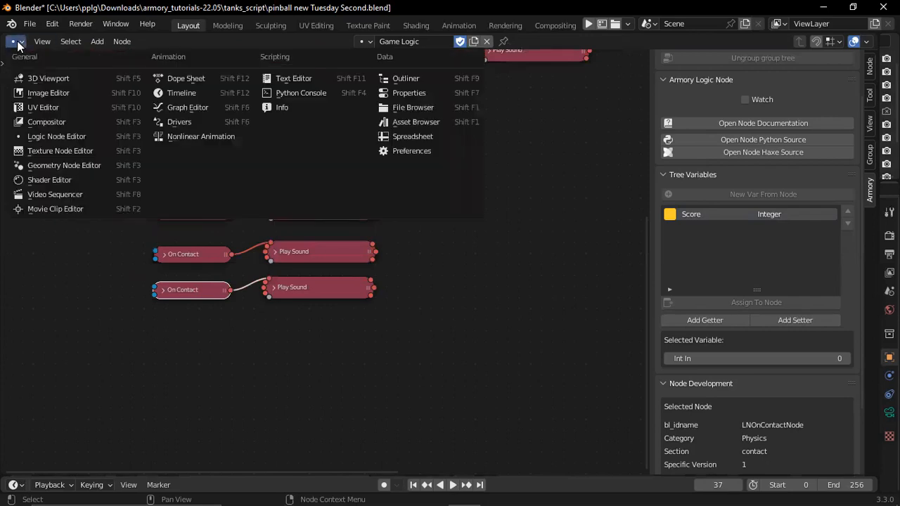
pyautogui.click(34, 75)
pyautogui.click(448, 140)
# Step: Widen the Outliner and Properties area and hide the 3D Viewport's sidebar
pyautogui.click(875, 80)
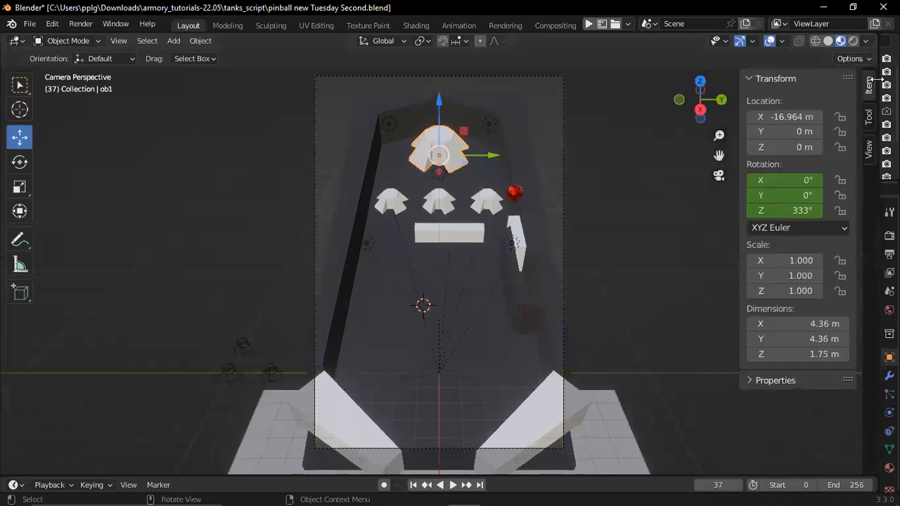
pyautogui.moveTo(880, 79); pyautogui.dragTo(760, 97)
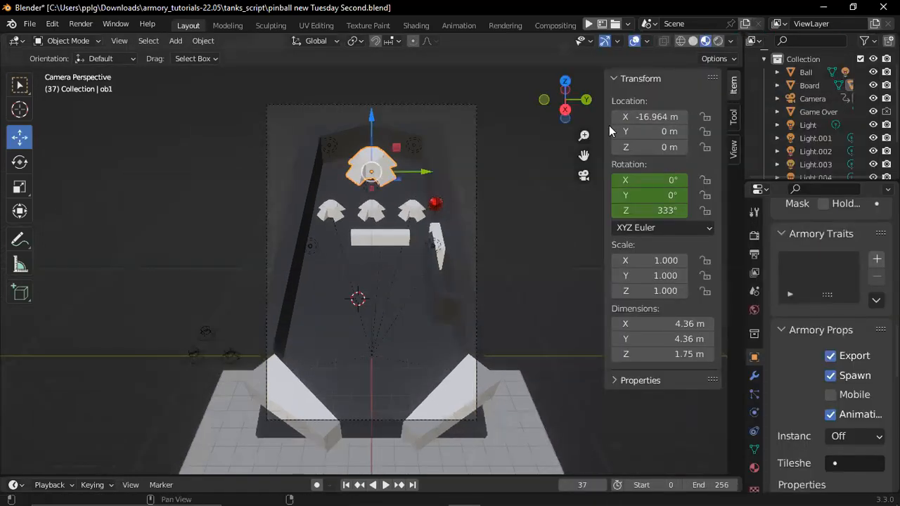
pyautogui.moveTo(604, 127); pyautogui.dragTo(771, 134)
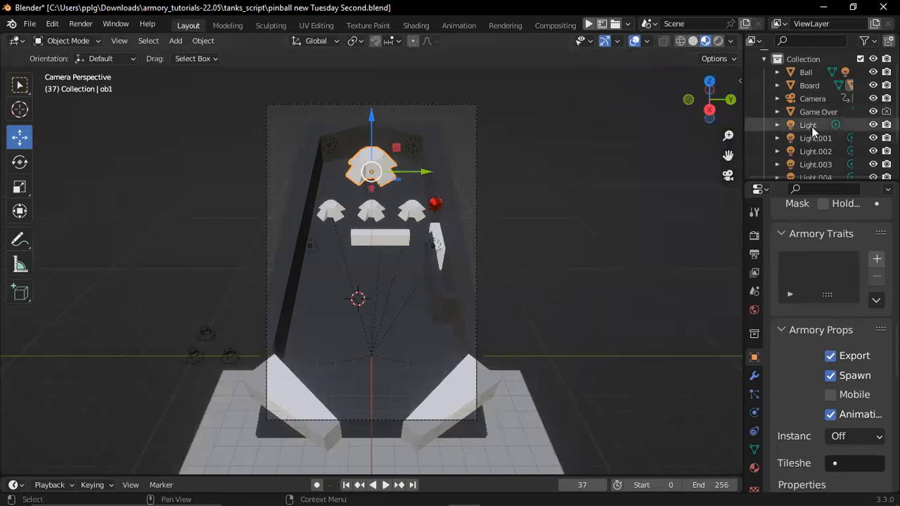
# Step: Expand the Board object's children and select ob2 through ob5 in turn to locate each obstacle on the pinball board
pyautogui.click(781, 88)
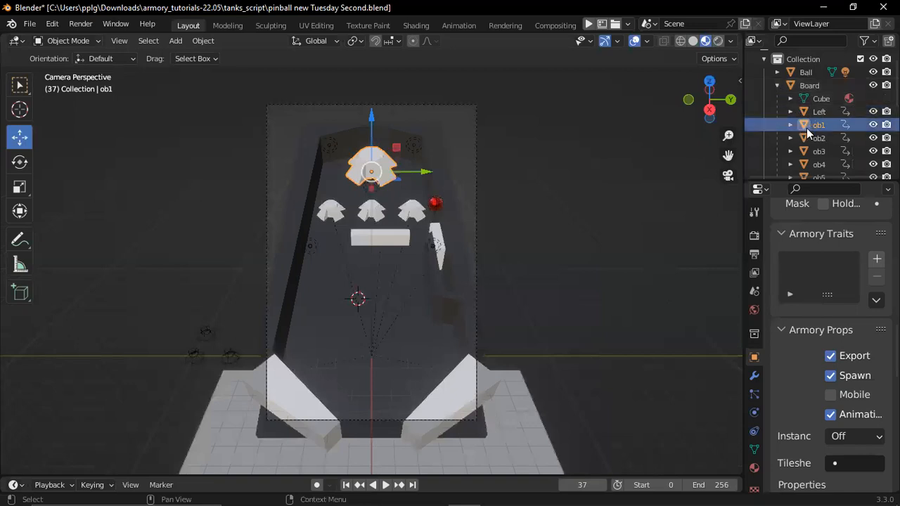
pyautogui.scroll(5, 382, 144)
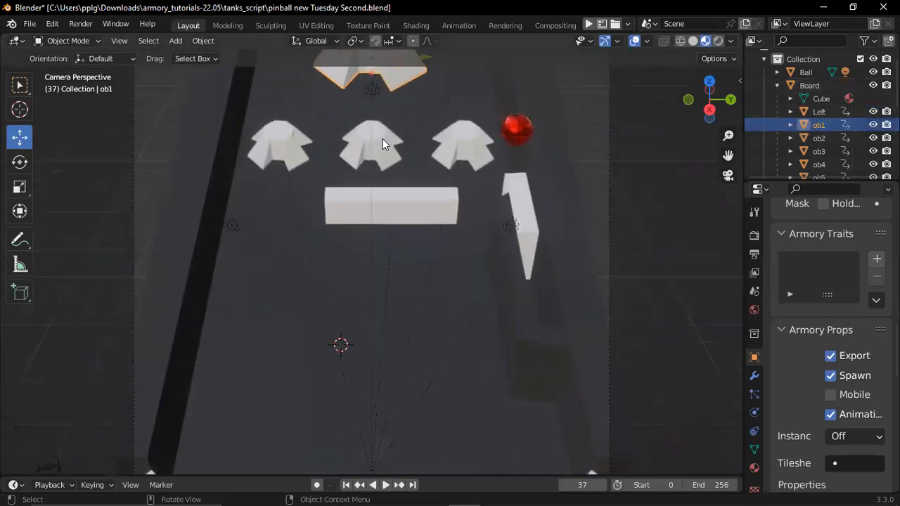
pyautogui.keyDown('shift'); pyautogui.scroll(3, 382, 143); pyautogui.keyUp('shift')
pyautogui.keyDown('shift'); pyautogui.scroll(5, 383, 138); pyautogui.keyUp('shift')
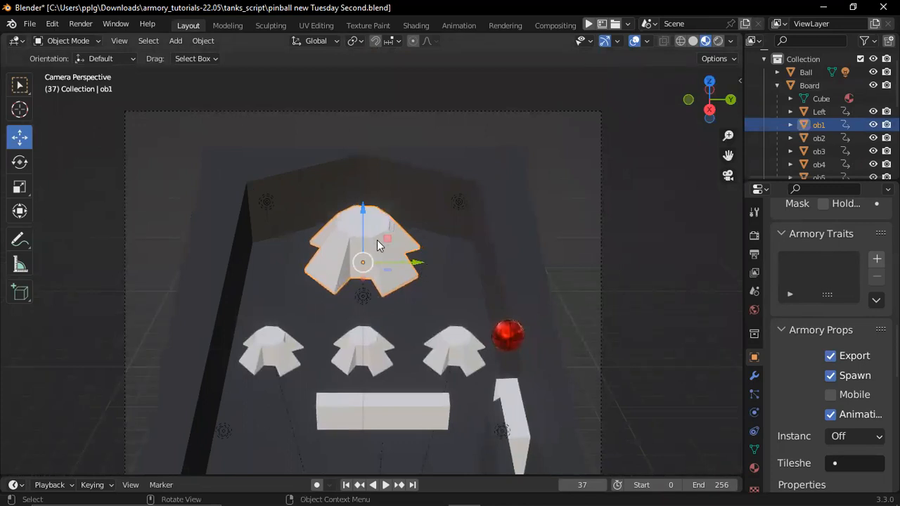
pyautogui.click(825, 139)
pyautogui.click(822, 150)
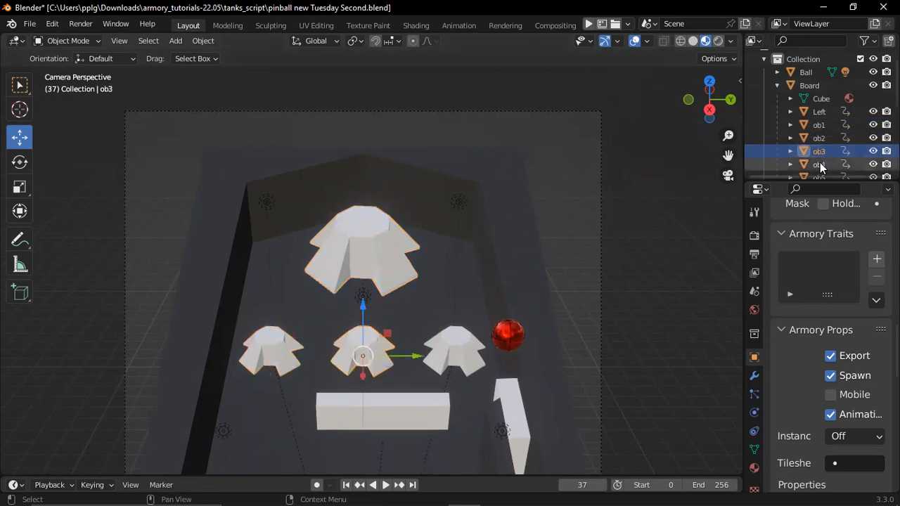
pyautogui.click(820, 163)
pyautogui.scroll(1, 820, 143)
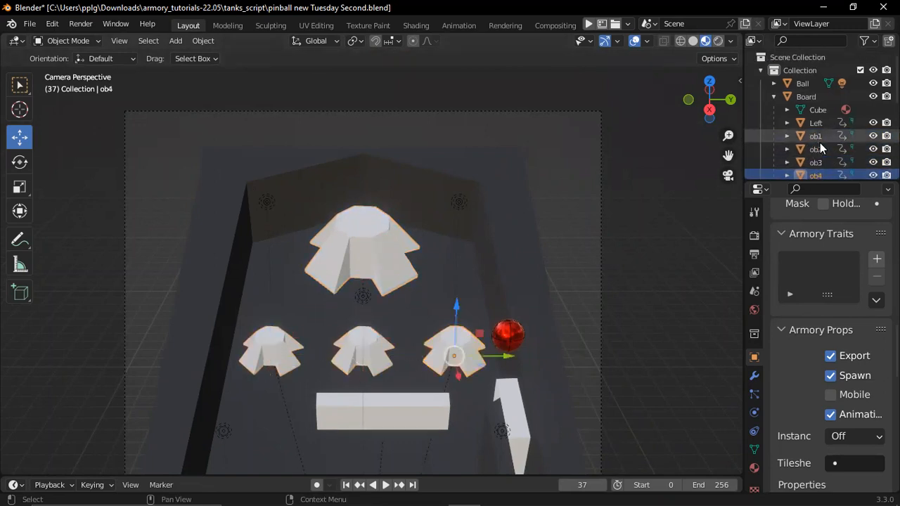
pyautogui.scroll(-4, 820, 143)
pyautogui.click(817, 121)
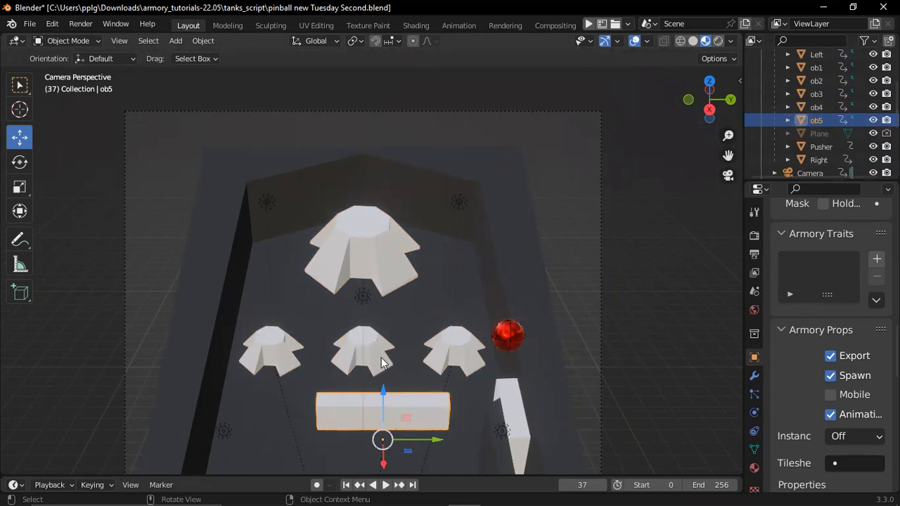
# Step: Select the three small obstacles and the horizontal bar one by one on the board to match them to their object names
pyautogui.click(275, 347)
pyautogui.click(371, 353)
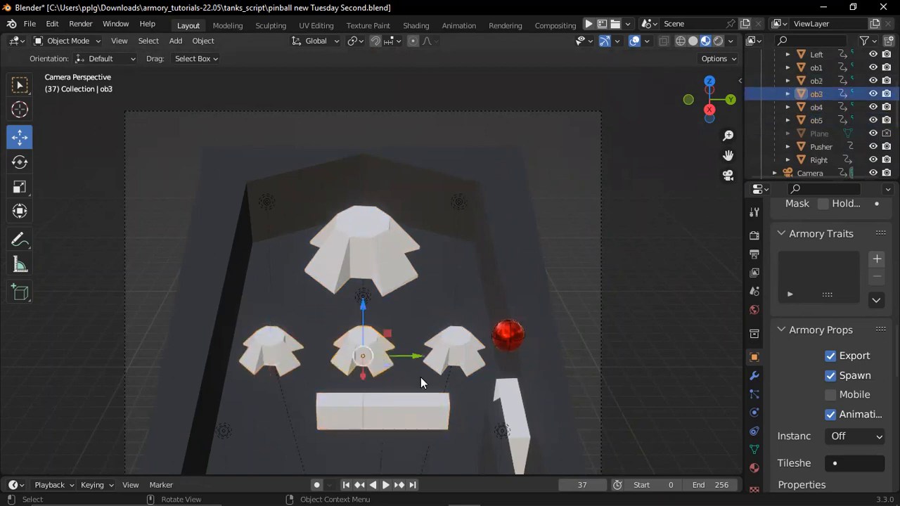
pyautogui.click(455, 346)
pyautogui.click(386, 410)
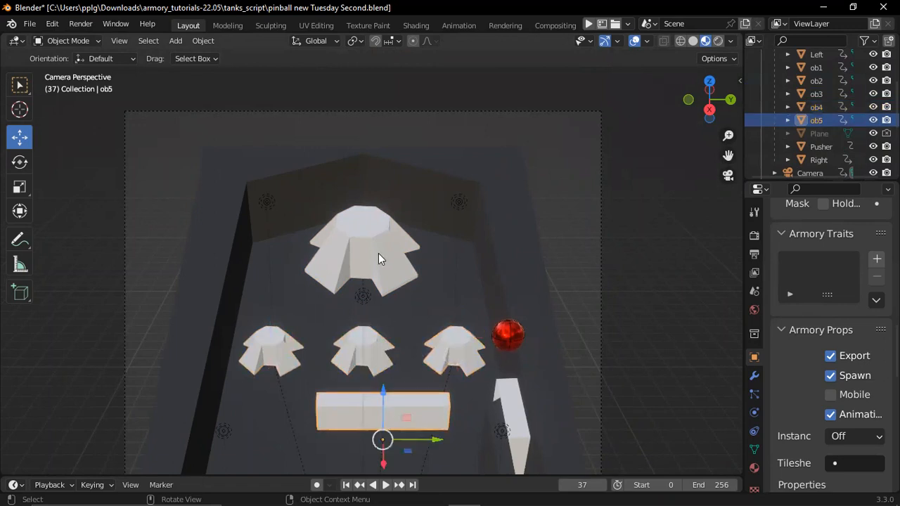
# Step: Select the large obstacle ob1, return the viewport area to the Logic Node Editor and collapse its sidebar
pyautogui.click(377, 249)
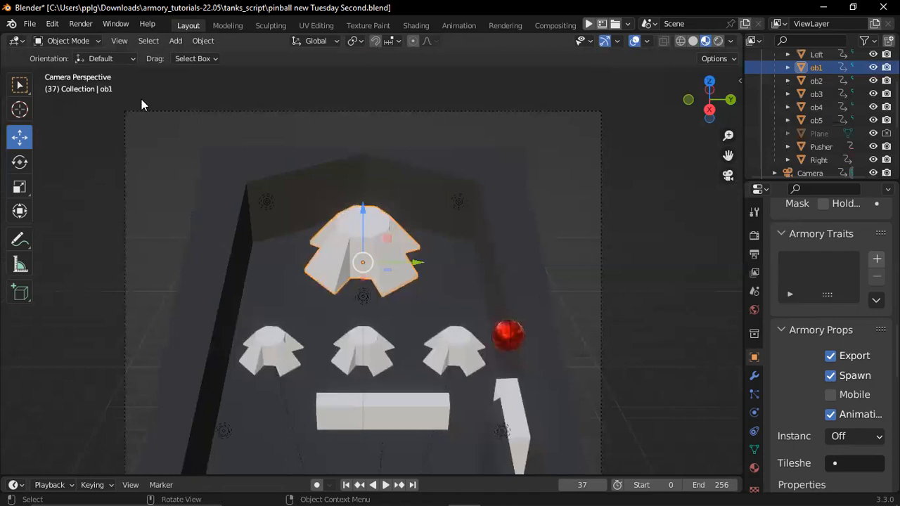
pyautogui.click(16, 40)
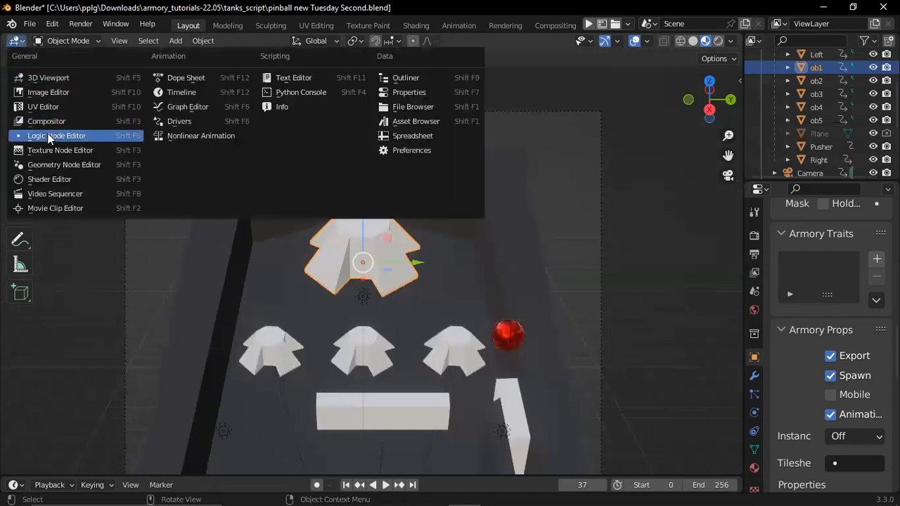
pyautogui.click(49, 136)
pyautogui.press('Home')
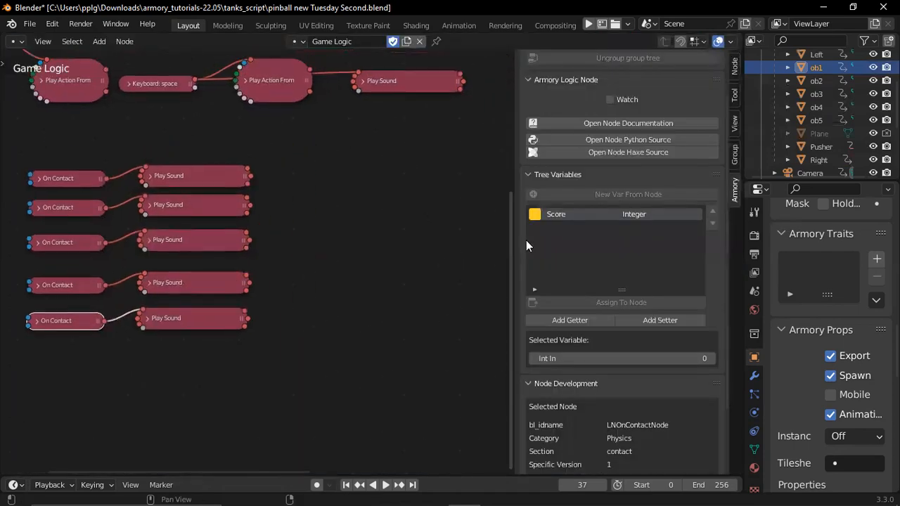
pyautogui.moveTo(513, 247); pyautogui.dragTo(719, 288)
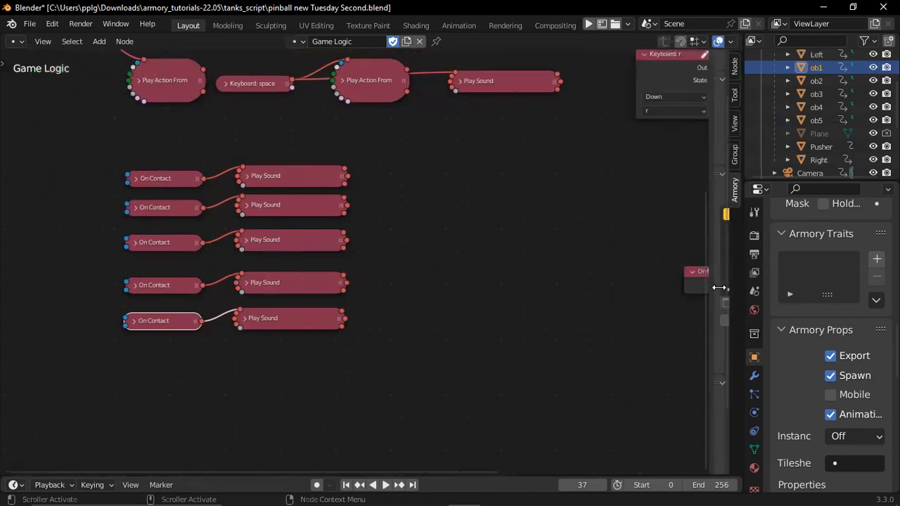
pyautogui.moveTo(530, 249); pyautogui.dragTo(509, 274, button='middle')
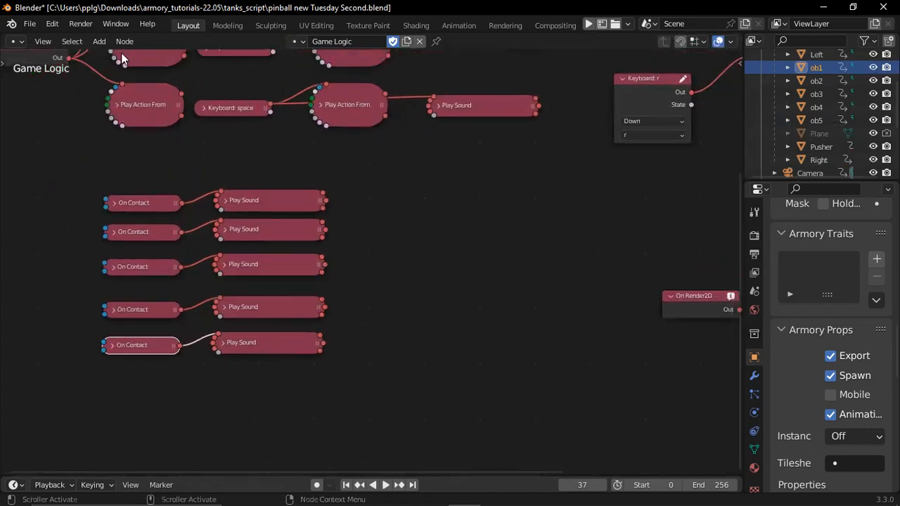
# Step: Add a Set Variable node in the empty space between the Play Sound nodes and the On Render2D node
pyautogui.click(96, 40)
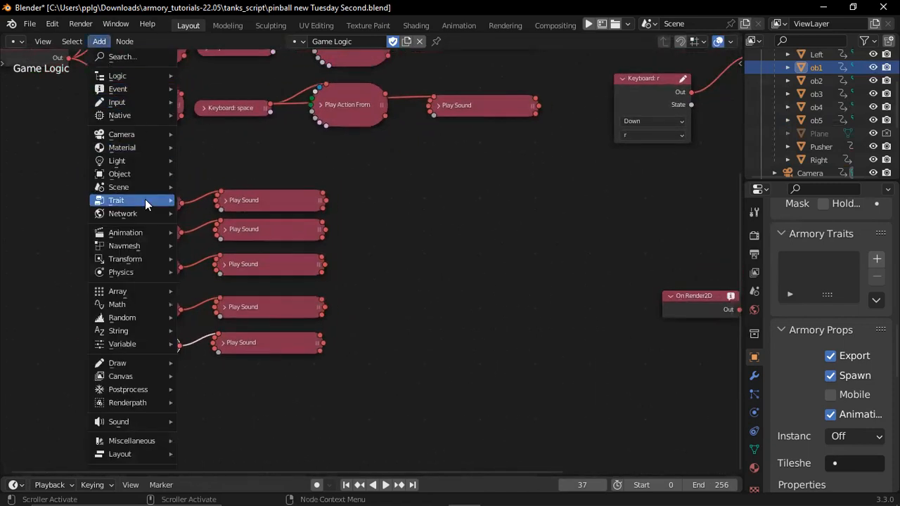
pyautogui.moveTo(144, 258)
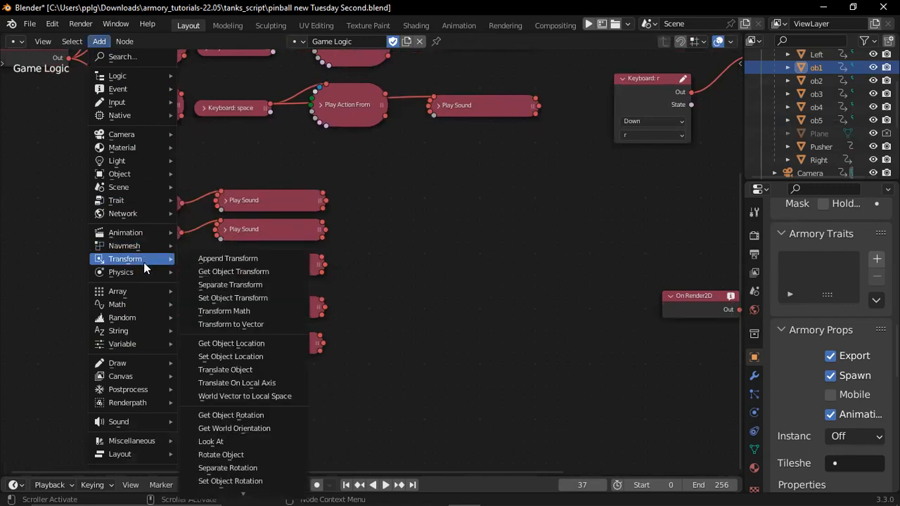
pyautogui.moveTo(142, 297)
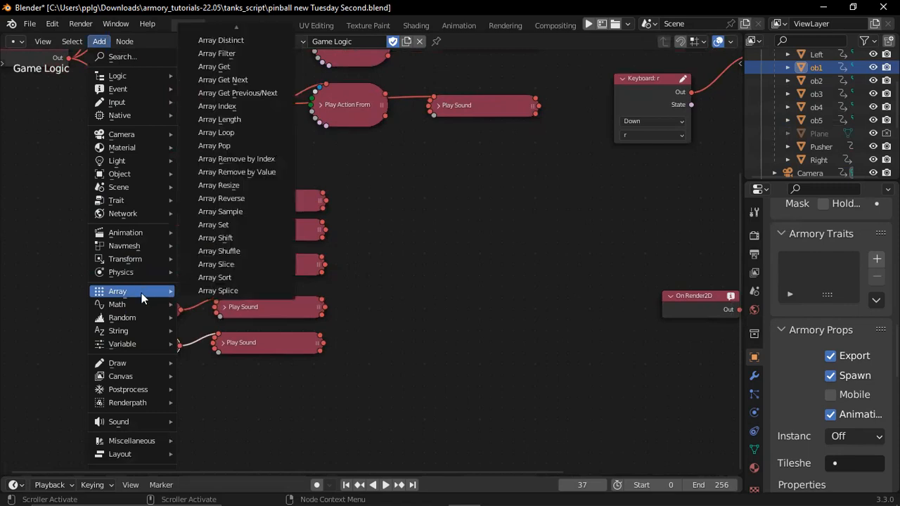
pyautogui.moveTo(140, 343)
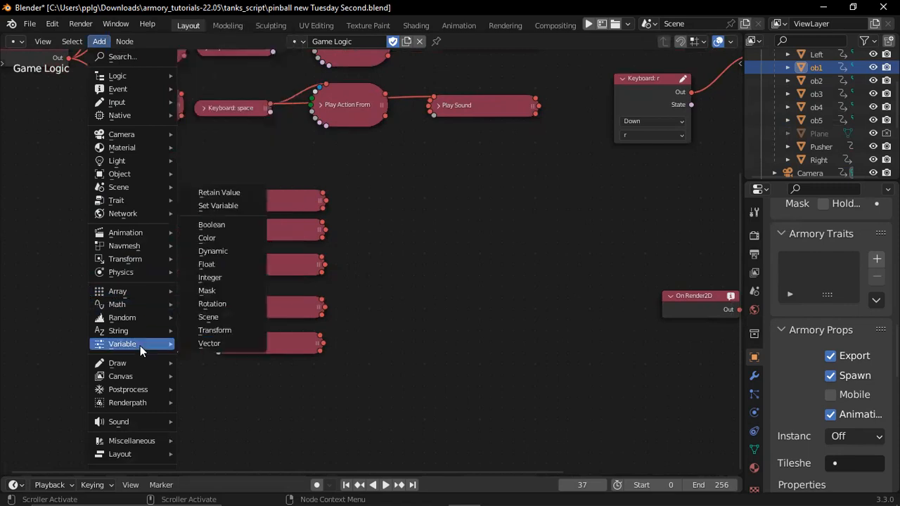
pyautogui.click(210, 206)
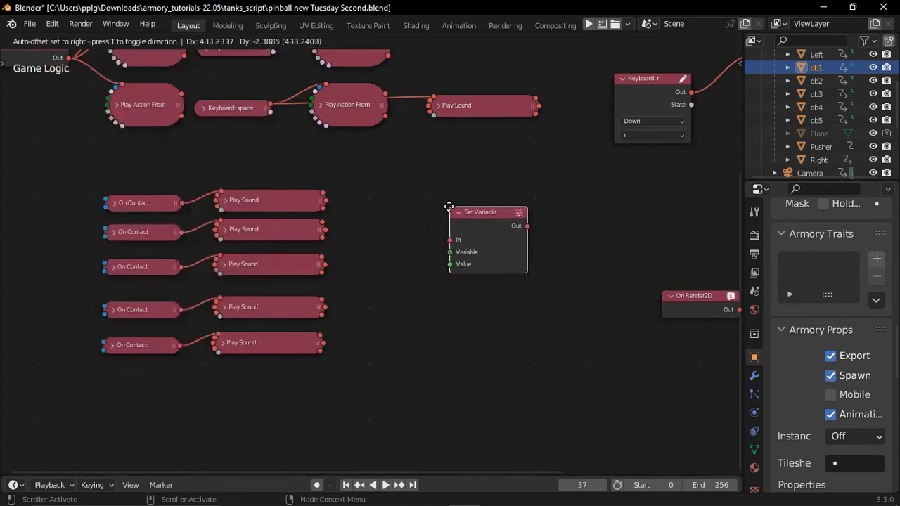
pyautogui.click(477, 217)
pyautogui.moveTo(514, 219); pyautogui.dragTo(531, 259)
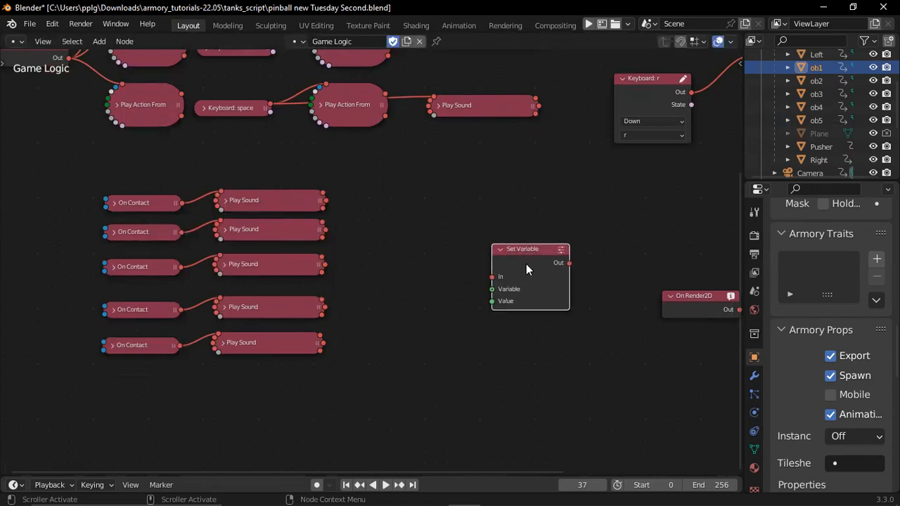
# Step: Duplicate the Score variable node beside Set Variable and connect its Int Out to the Variable input
pyautogui.hscroll(5, 587, 294)
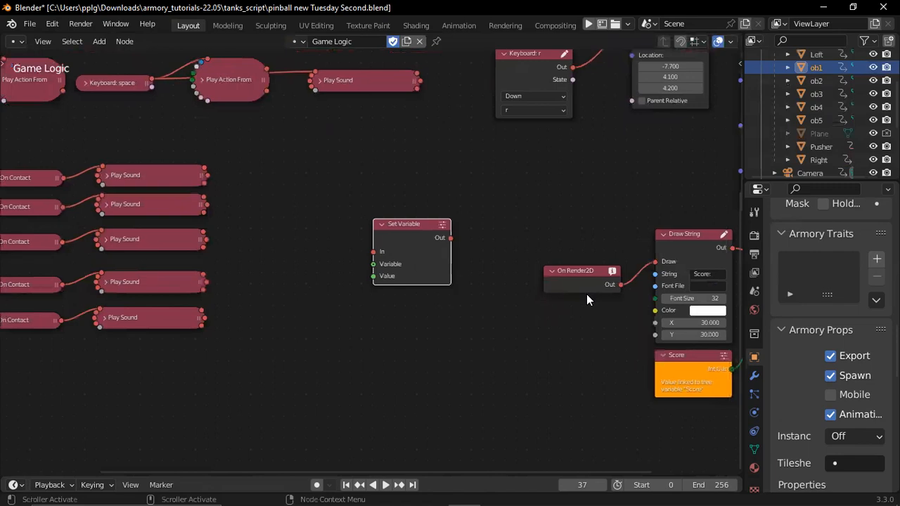
pyautogui.click(687, 363)
pyautogui.moveTo(398, 238); pyautogui.dragTo(421, 247)
pyautogui.click(667, 375)
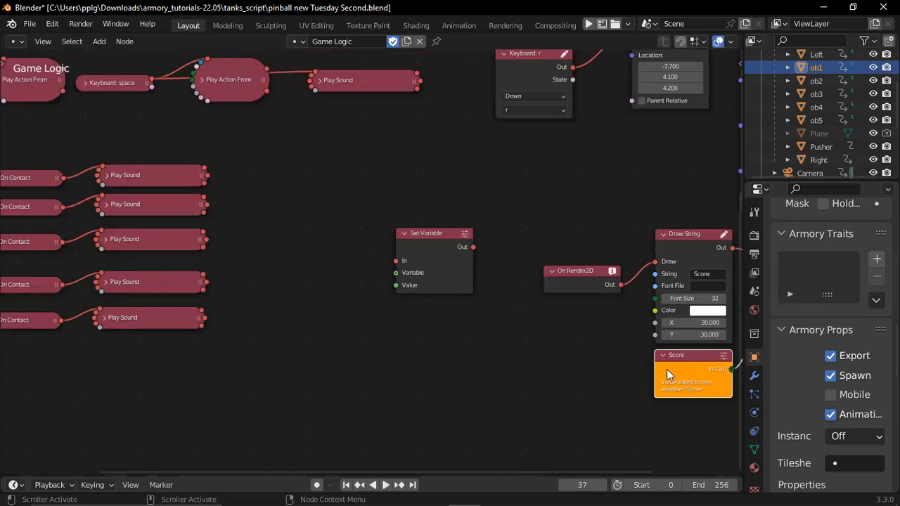
pyautogui.rightClick(666, 369)
pyautogui.click(614, 274)
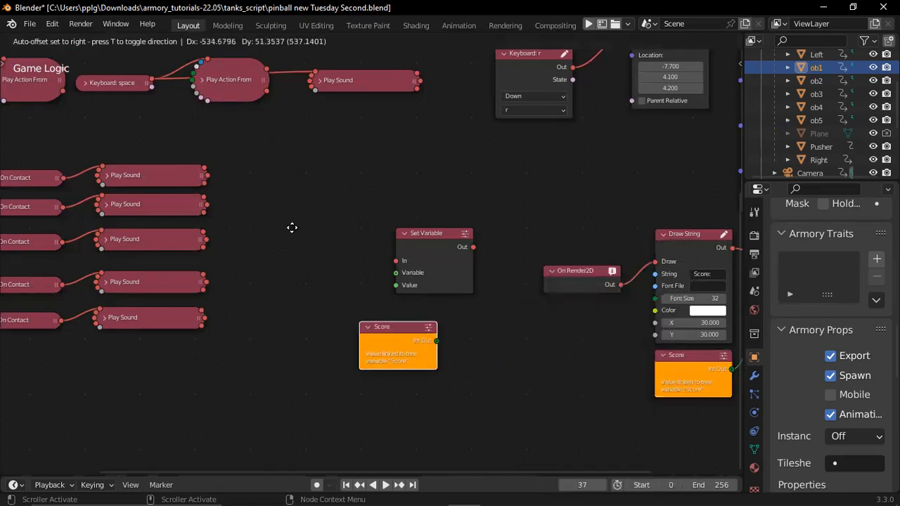
pyautogui.click(263, 217)
pyautogui.moveTo(386, 319); pyautogui.dragTo(396, 273)
pyautogui.moveTo(355, 315); pyautogui.dragTo(337, 291)
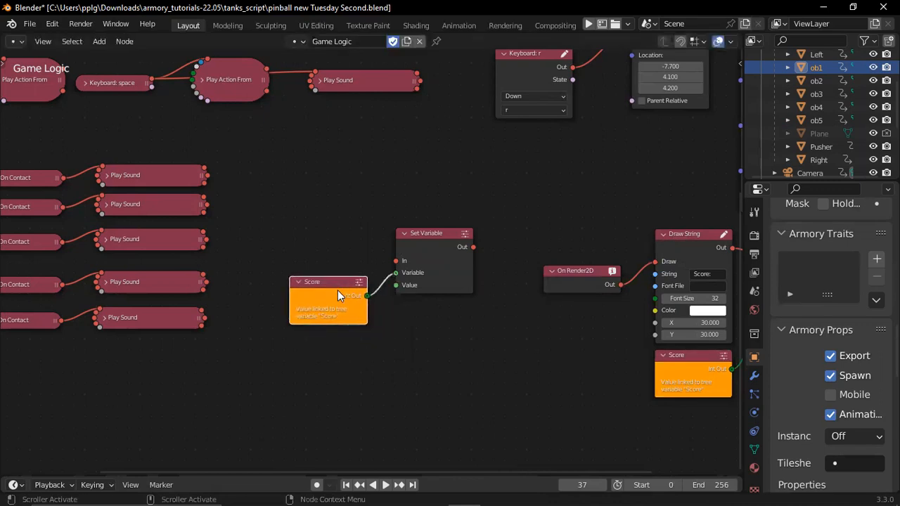
# Step: Add an Integer variable node below the duplicated Score node and set its value to 5
pyautogui.click(97, 44)
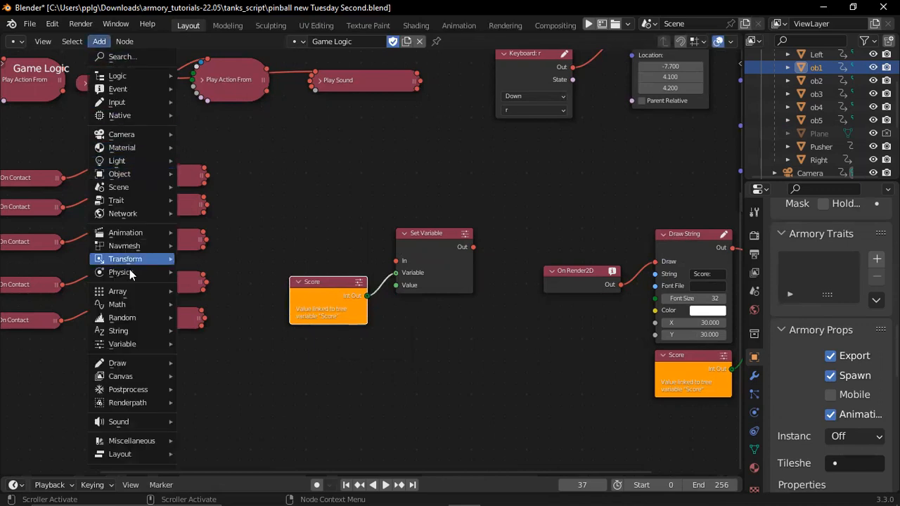
pyautogui.moveTo(137, 345)
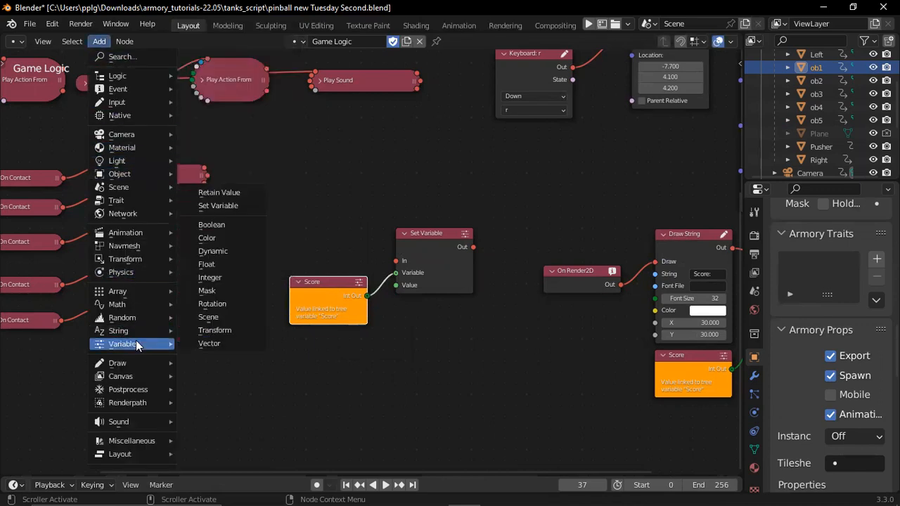
pyautogui.click(204, 277)
pyautogui.click(275, 358)
pyautogui.click(314, 396)
pyautogui.write('5')
pyautogui.press('Return')
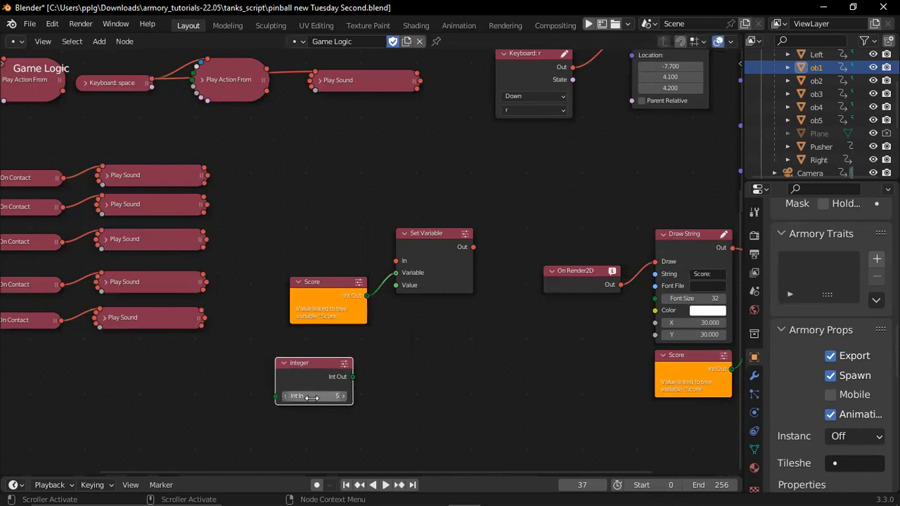
# Step: Arrange the Integer node directly beneath the duplicated Score node, leaving more space before the Set Variable node
pyautogui.moveTo(304, 367); pyautogui.dragTo(321, 329)
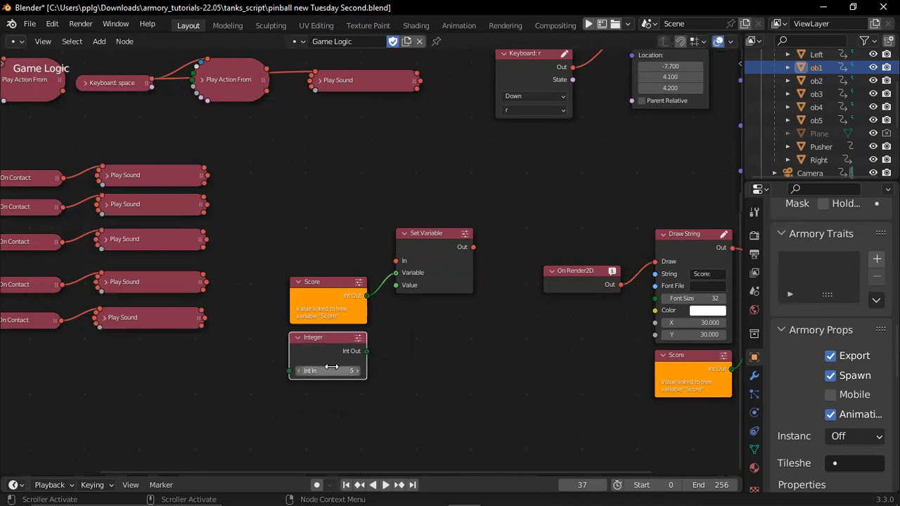
pyautogui.moveTo(348, 344)
pyautogui.mouseDown()
pyautogui.moveTo(338, 352)
pyautogui.moveTo(355, 348)
pyautogui.mouseUp()
pyautogui.moveTo(319, 293)
pyautogui.mouseDown()
pyautogui.moveTo(327, 282)
pyautogui.moveTo(328, 291)
pyautogui.mouseUp()
pyautogui.click(395, 286)
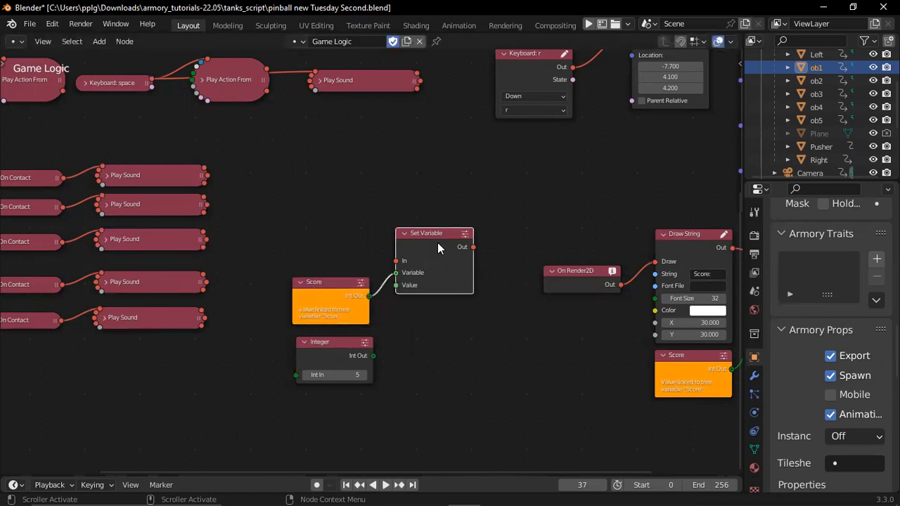
pyautogui.moveTo(703, 288); pyautogui.dragTo(696, 249, button='middle')
pyautogui.moveTo(334, 301); pyautogui.dragTo(317, 308)
pyautogui.moveTo(318, 247); pyautogui.dragTo(305, 250)
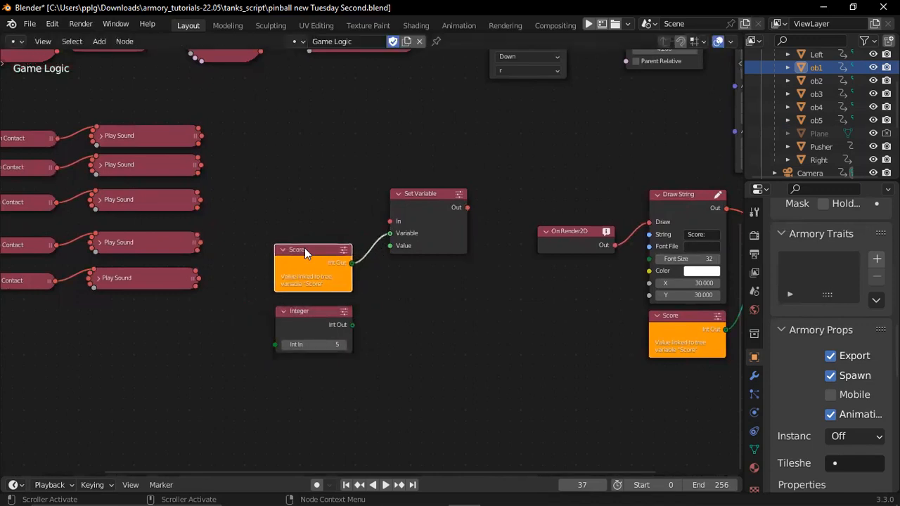
pyautogui.click(99, 41)
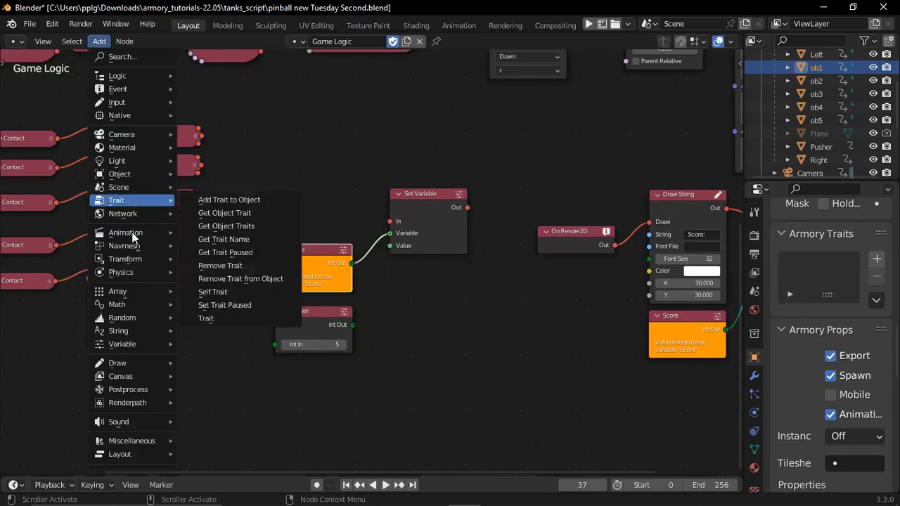
pyautogui.moveTo(138, 292)
pyautogui.moveTo(143, 116)
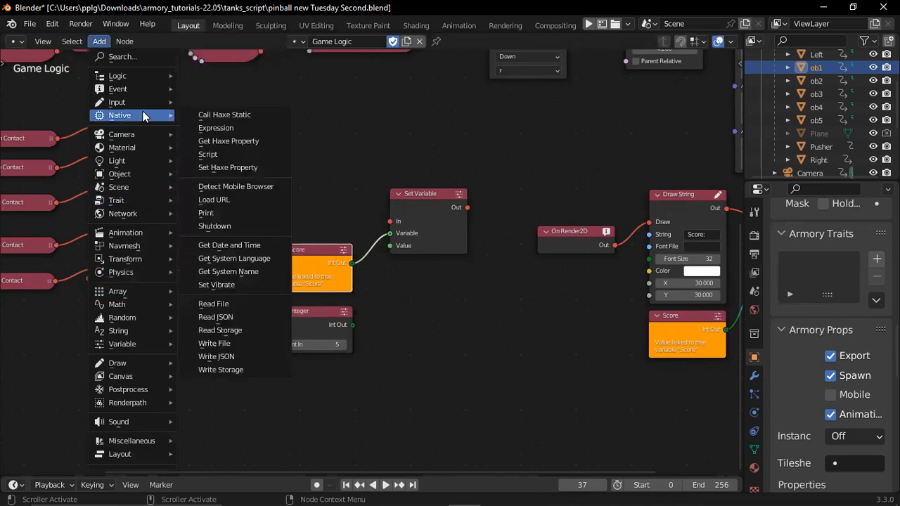
pyautogui.moveTo(146, 78)
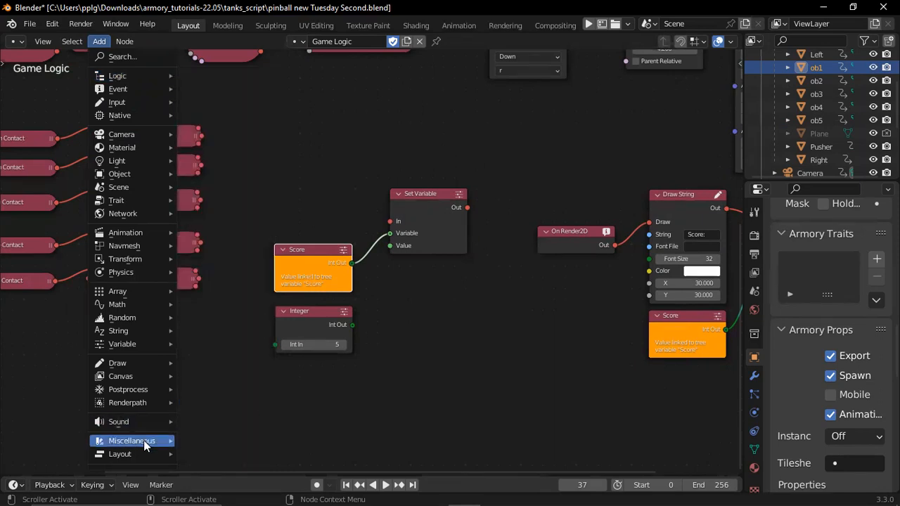
pyautogui.moveTo(145, 446)
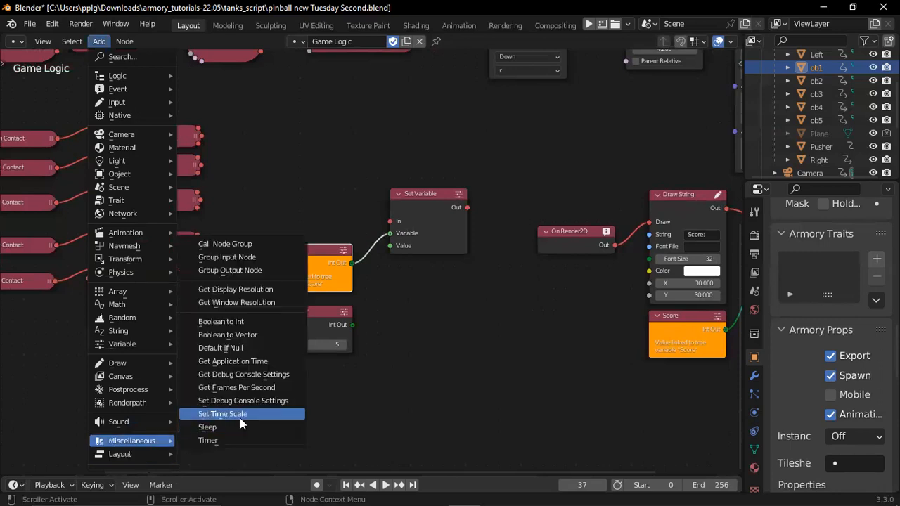
pyautogui.moveTo(145, 403)
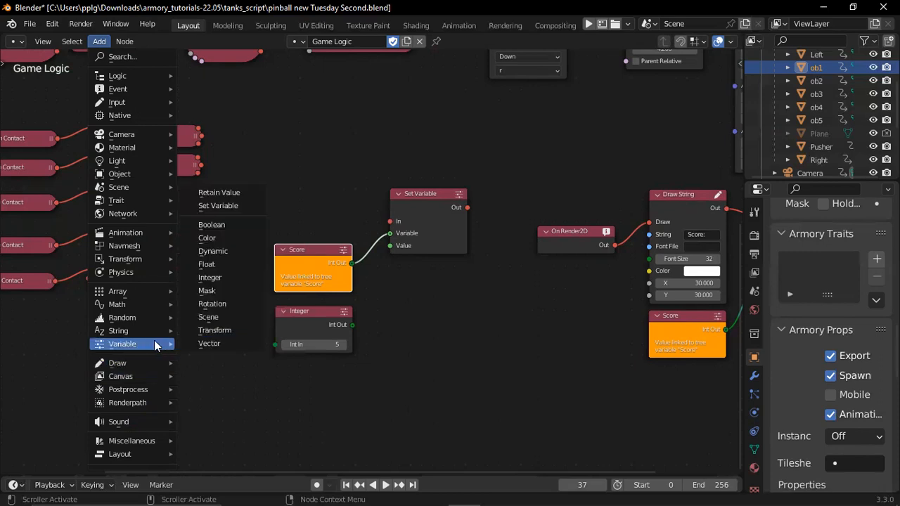
pyautogui.moveTo(154, 309)
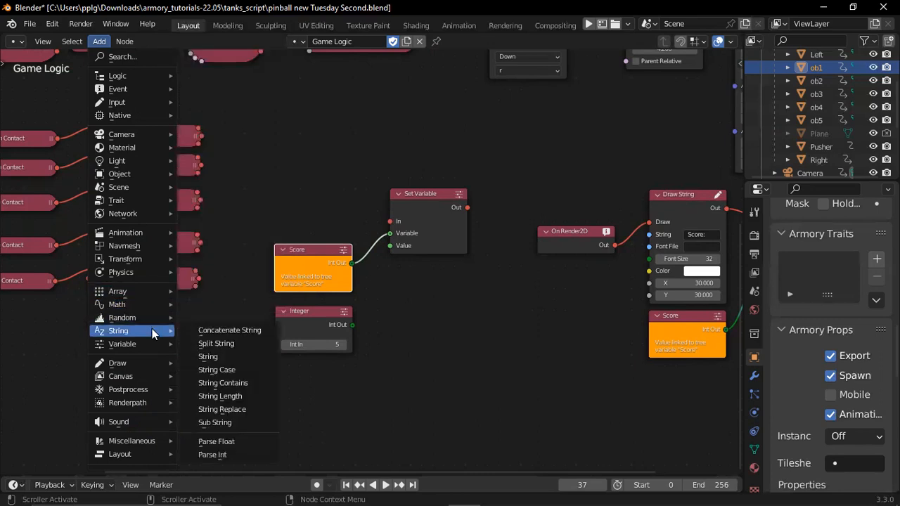
pyautogui.moveTo(153, 345)
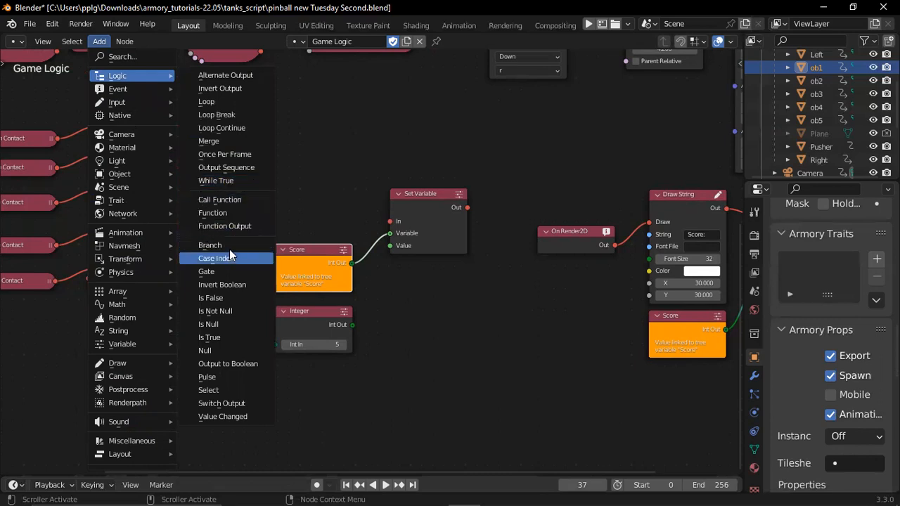
pyautogui.click(211, 245)
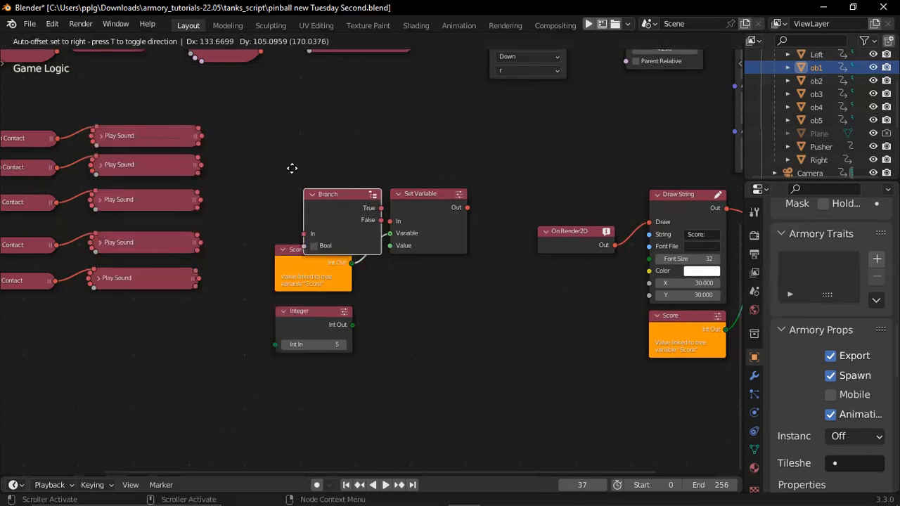
pyautogui.click(268, 123)
pyautogui.rightClick(302, 151)
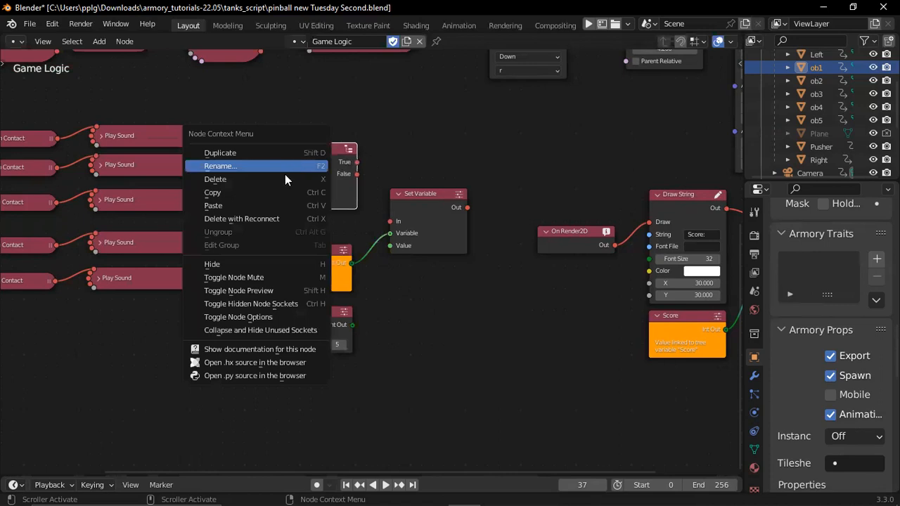
pyautogui.click(280, 179)
# Step: Add a Merge logic node above the duplicated Score node, next to the Play Sound nodes
pyautogui.click(99, 41)
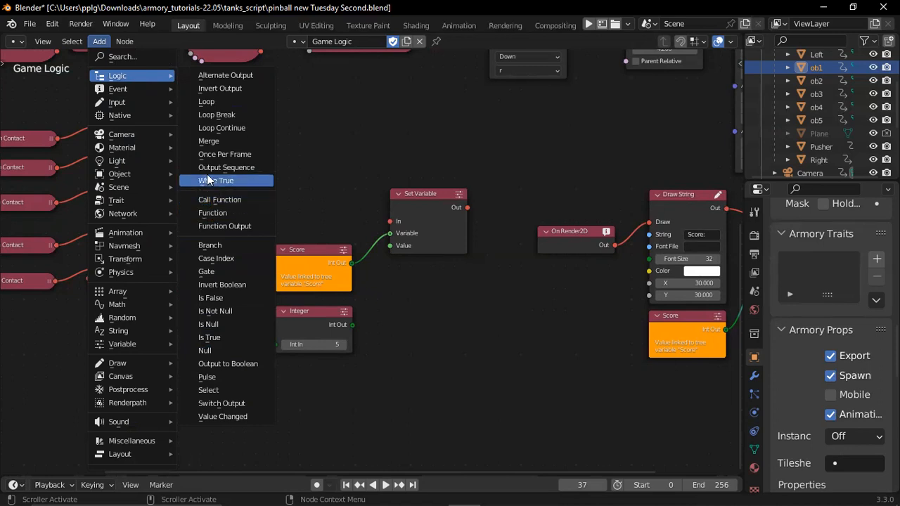
pyautogui.click(211, 141)
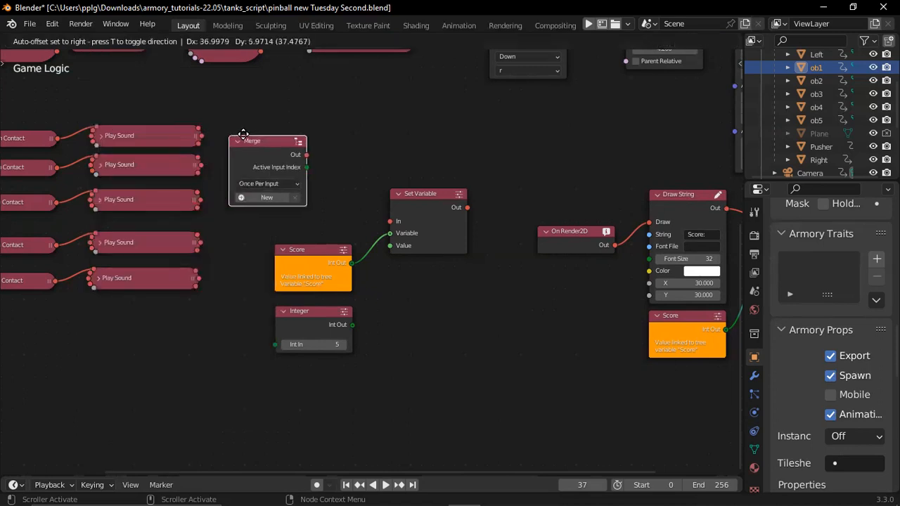
pyautogui.click(266, 132)
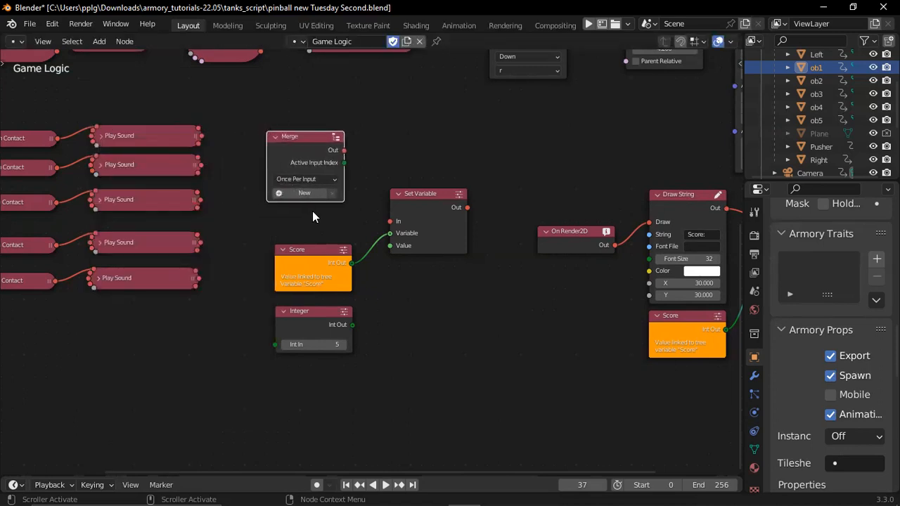
pyautogui.hotkey('alt', 'a')
pyautogui.press('b')
pyautogui.moveTo(295, 151); pyautogui.dragTo(298, 153)
pyautogui.hscroll(1, 273, 156)
pyautogui.hscroll(-5, 273, 157)
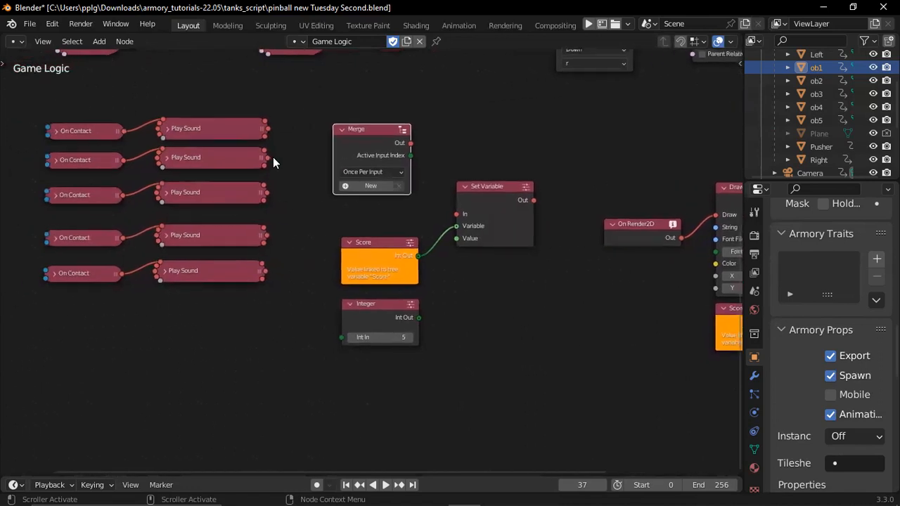
pyautogui.hscroll(2, 273, 156)
pyautogui.hscroll(1, 272, 157)
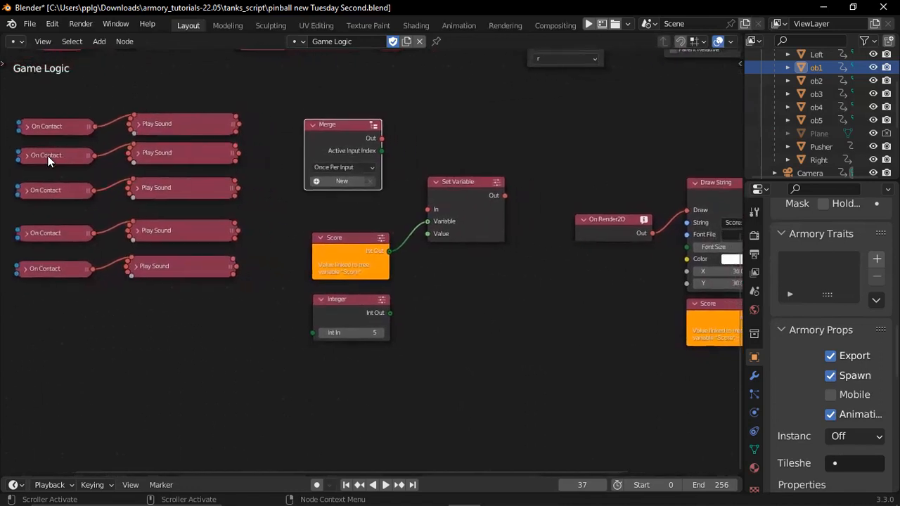
# Step: Move the Merge node up slightly to line up with the Score node and add three inputs to it
pyautogui.click(29, 154)
pyautogui.click(29, 154)
pyautogui.moveTo(333, 130); pyautogui.dragTo(345, 111)
pyautogui.click(356, 140)
pyautogui.click(356, 140)
pyautogui.click(356, 140)
# Step: Connect the top outputs of the second, third and fourth Play Sound nodes to Input 0, Input 1 and Input 2 of Merge
pyautogui.moveTo(235, 147); pyautogui.dragTo(313, 176)
pyautogui.moveTo(233, 185); pyautogui.dragTo(313, 188)
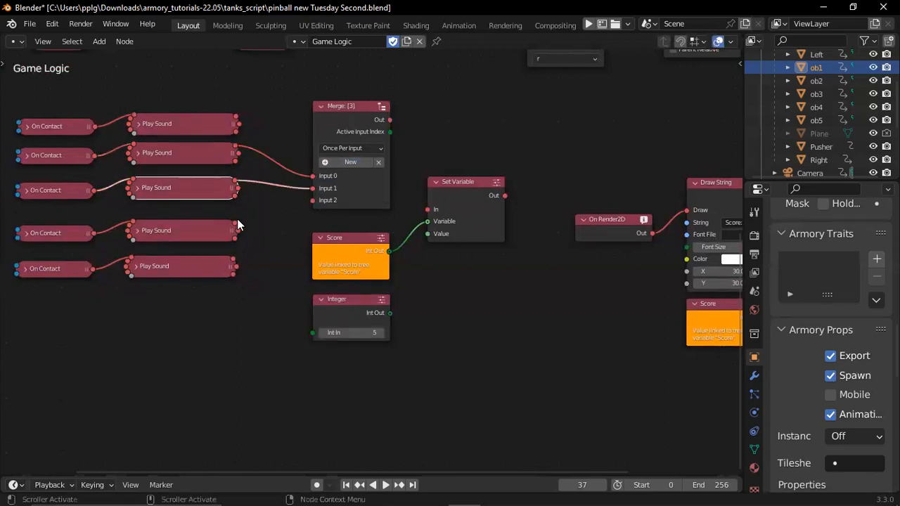
pyautogui.moveTo(236, 227); pyautogui.dragTo(313, 200)
# Step: Check which rigid bodies the second and third On Contact nodes use, leaving both nodes collapsed
pyautogui.click(25, 156)
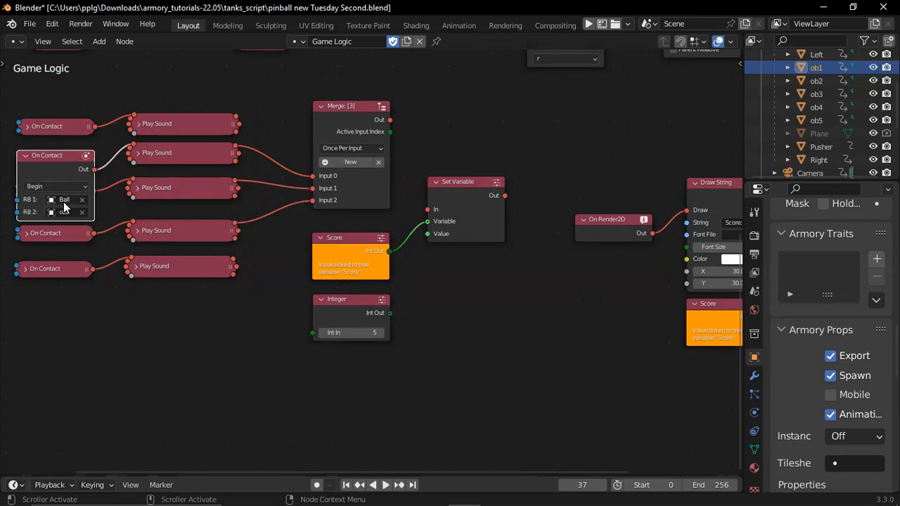
pyautogui.click(26, 155)
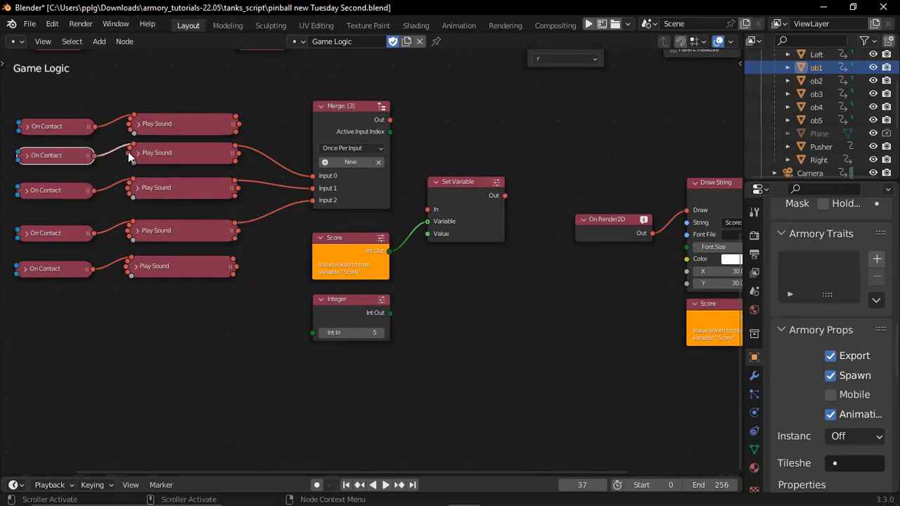
pyautogui.moveTo(154, 148); pyautogui.dragTo(172, 148)
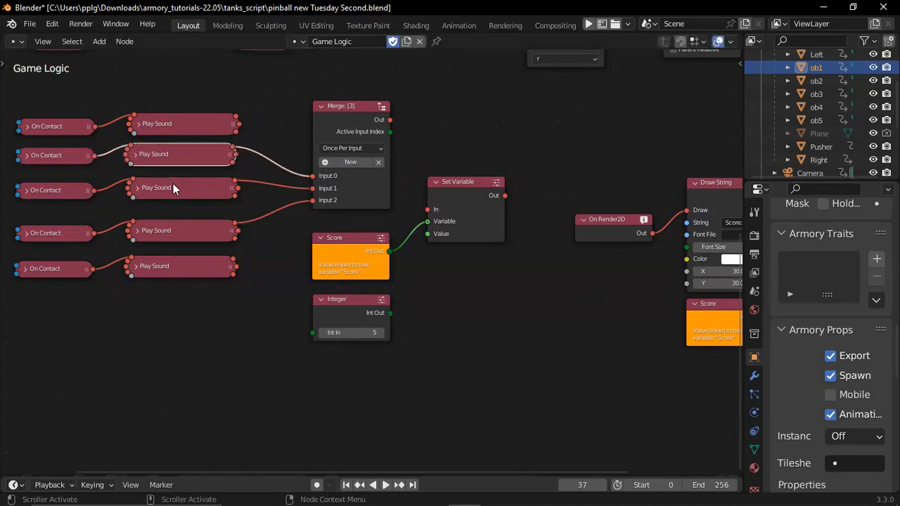
pyautogui.click(26, 190)
pyautogui.click(26, 188)
pyautogui.moveTo(31, 188)
pyautogui.mouseDown()
pyautogui.moveTo(39, 189)
pyautogui.moveTo(31, 188)
pyautogui.mouseUp()
# Step: Connect the Merge node's Out to the In socket of Set Variable and tidy the Set Variable and Score positions
pyautogui.click(337, 189)
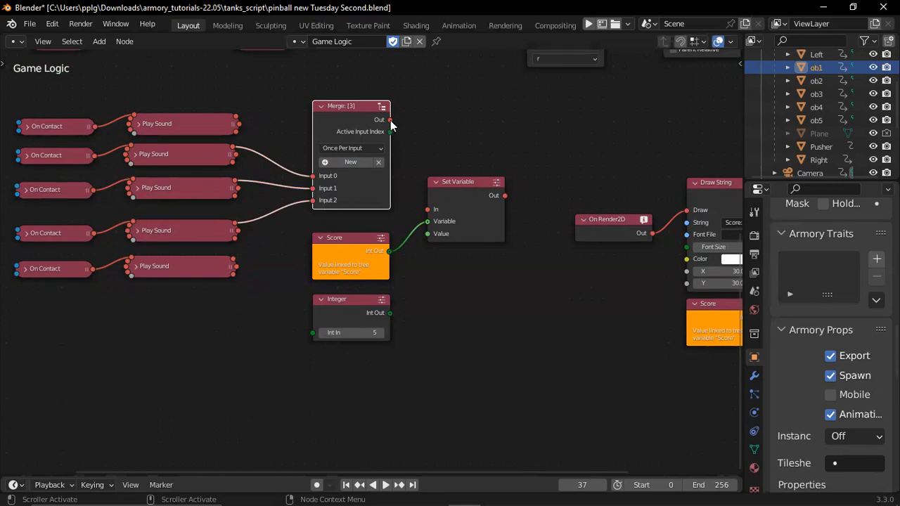
pyautogui.moveTo(390, 120); pyautogui.dragTo(479, 207)
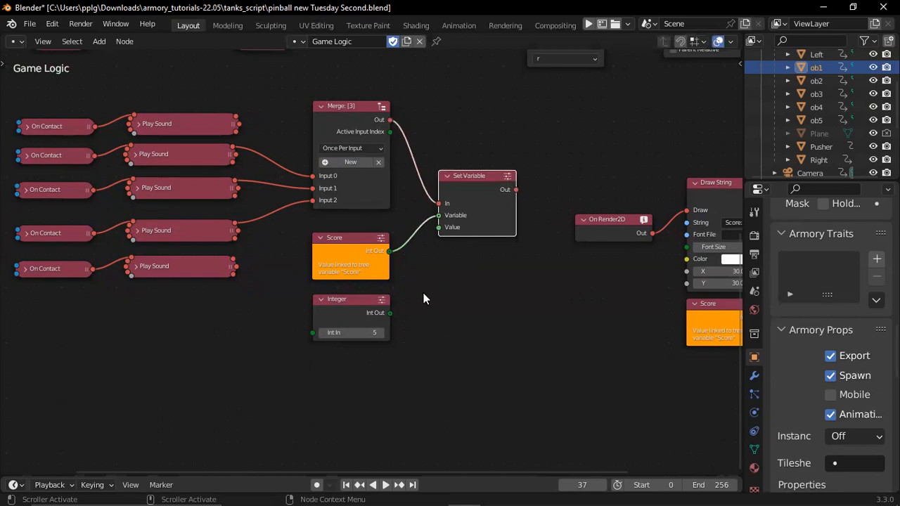
pyautogui.moveTo(358, 263)
pyautogui.mouseDown()
pyautogui.moveTo(349, 261)
pyautogui.moveTo(355, 268)
pyautogui.mouseUp()
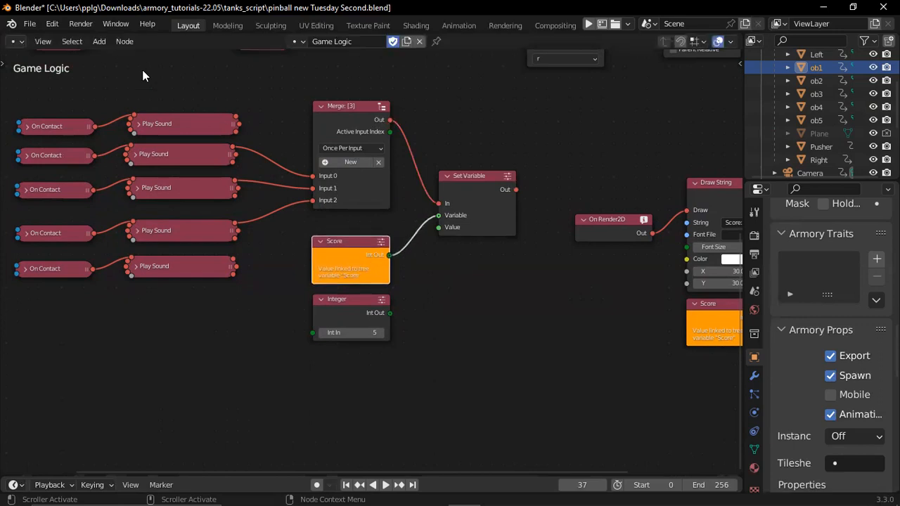
# Step: Add a Math node in Add mode beside the Integer node, linking Score to Value 0 and Integer to Value 1
pyautogui.click(97, 42)
pyautogui.moveTo(142, 308)
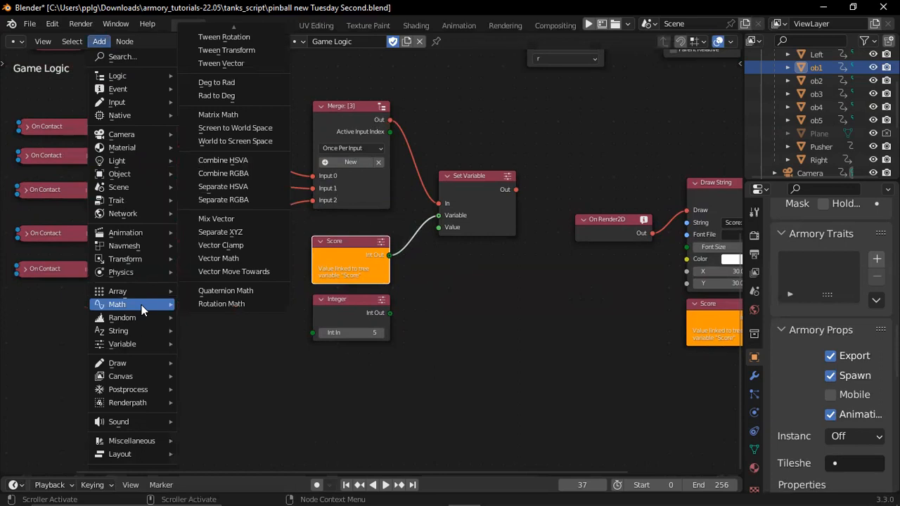
pyautogui.moveTo(218, 15)
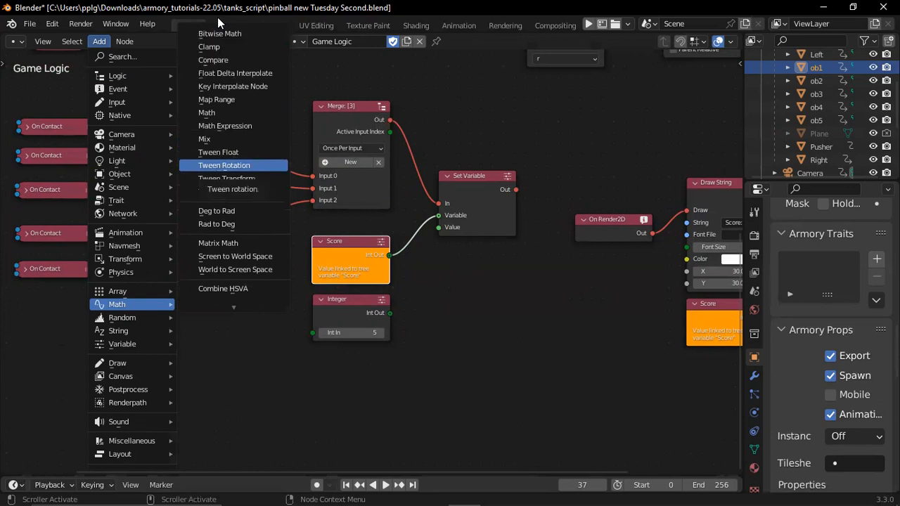
pyautogui.click(210, 114)
pyautogui.click(463, 305)
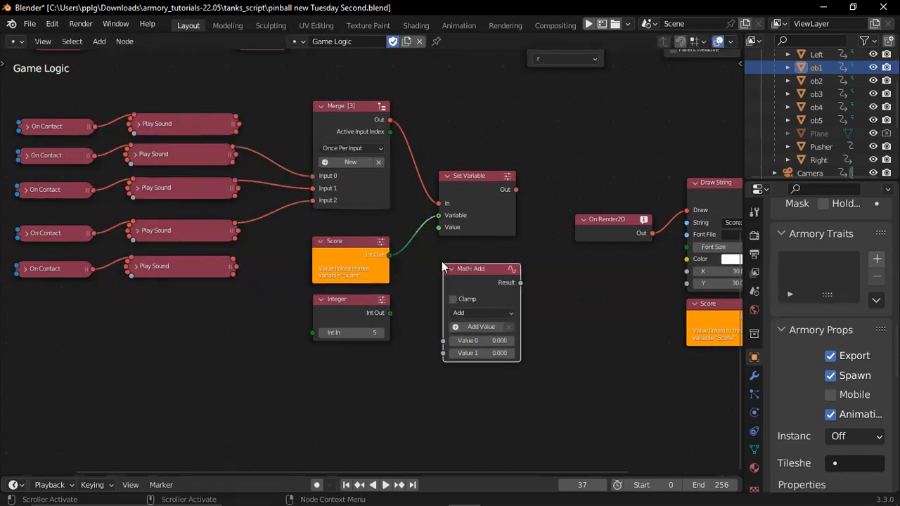
pyautogui.moveTo(469, 269); pyautogui.dragTo(404, 339)
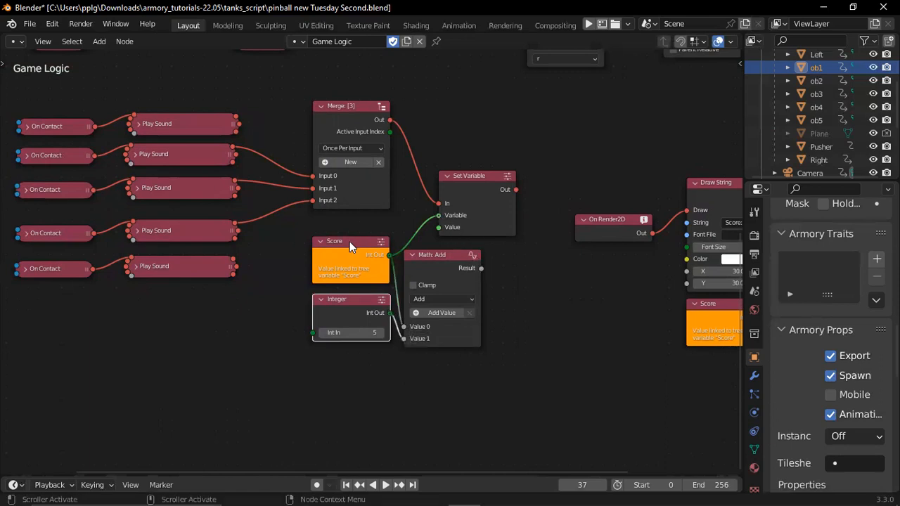
# Step: Move Set Variable away from the Math node and connect the Math Result to its Value input
pyautogui.moveTo(469, 203); pyautogui.dragTo(510, 200)
pyautogui.click(445, 284)
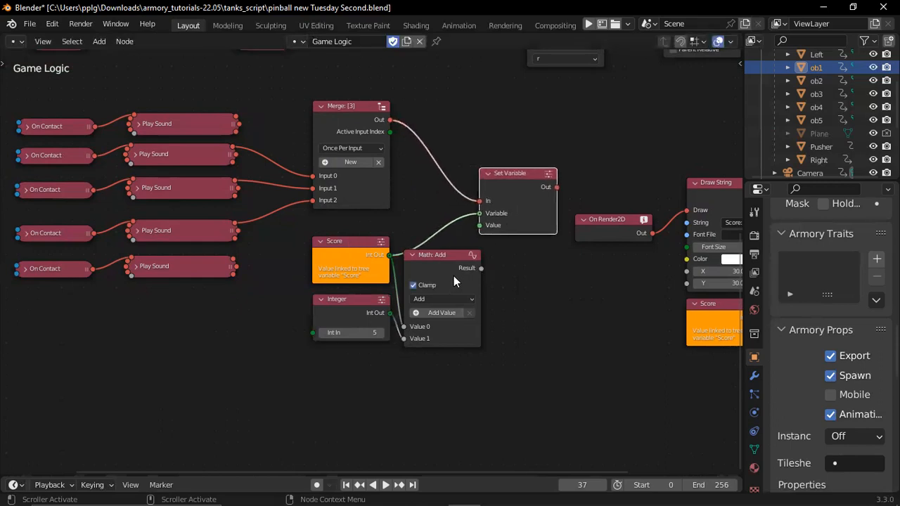
pyautogui.moveTo(479, 267); pyautogui.dragTo(532, 203)
# Step: Move the Merge, Score and Integer nodes closer to the Play Sound nodes and tighten the spacing between them
pyautogui.moveTo(339, 88); pyautogui.dragTo(354, 350)
pyautogui.moveTo(357, 314); pyautogui.dragTo(312, 314)
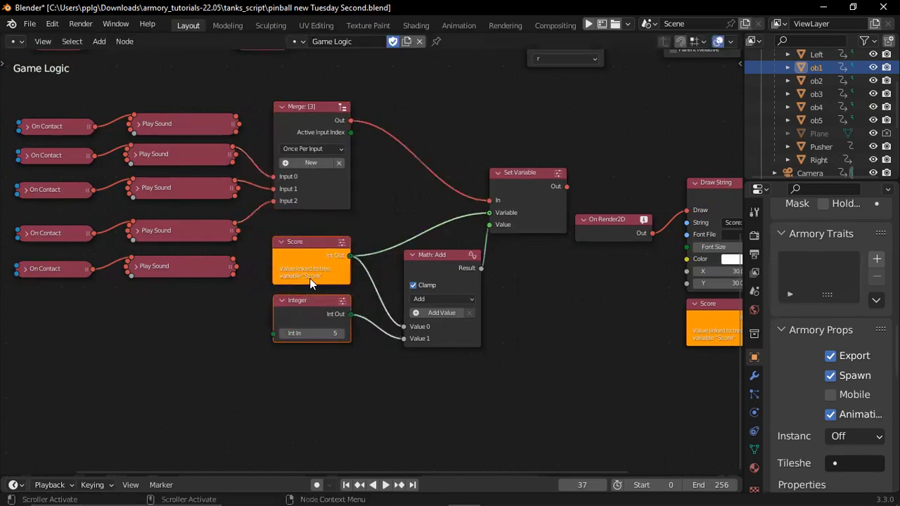
pyautogui.moveTo(288, 240); pyautogui.dragTo(290, 223)
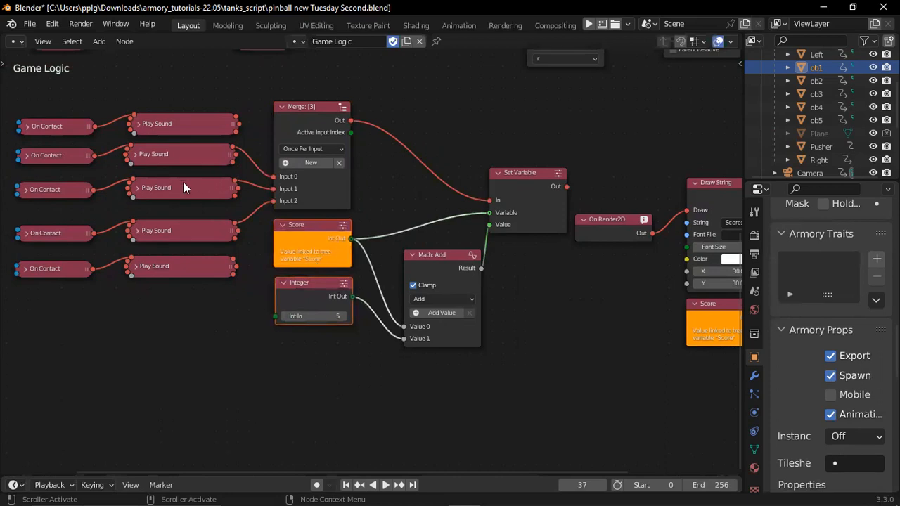
pyautogui.scroll(-1, 58, 162)
pyautogui.hscroll(-1, 58, 162)
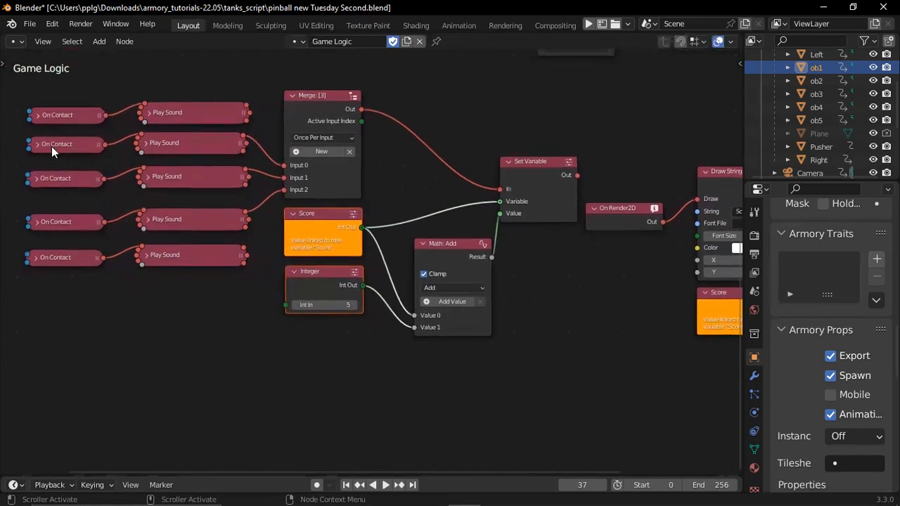
pyautogui.moveTo(50, 145); pyautogui.dragTo(50, 149)
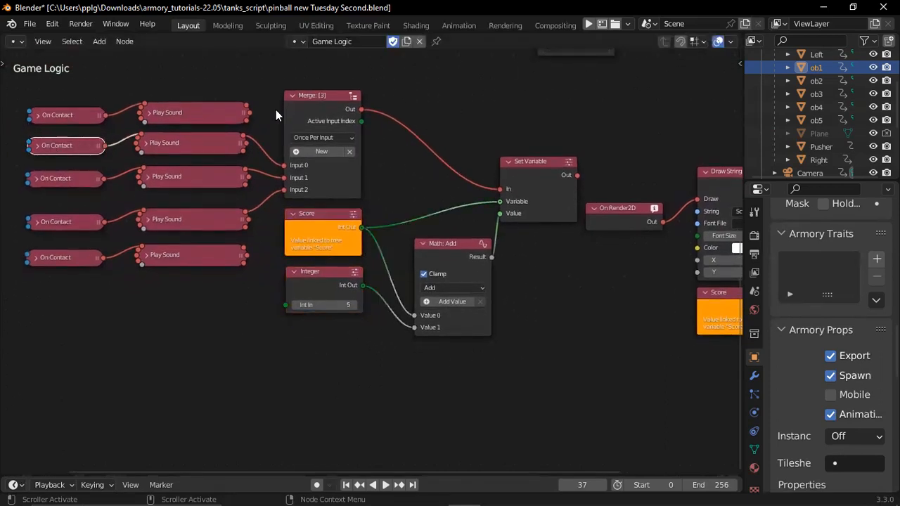
pyautogui.moveTo(308, 108); pyautogui.dragTo(311, 106)
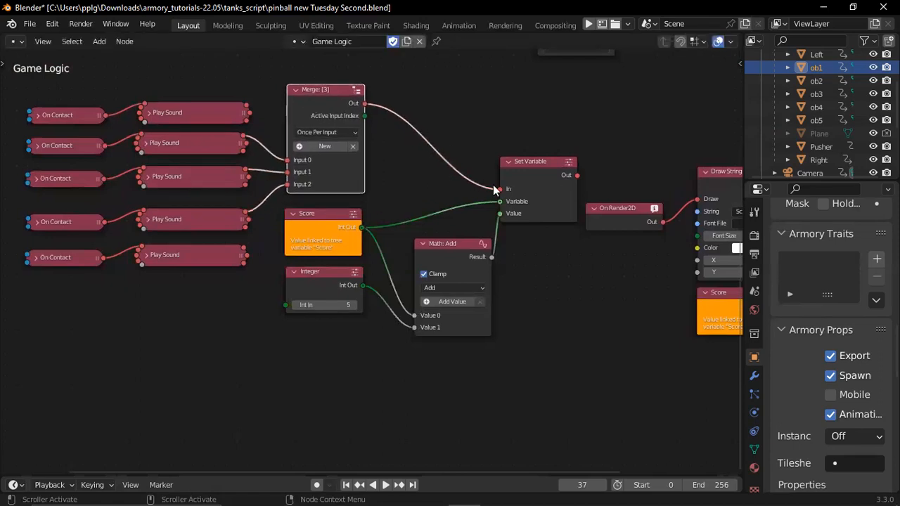
# Step: Turn off Clamp on the Math node and move the Math and Set Variable nodes closer to the Score and Integer nodes
pyautogui.click(538, 194)
pyautogui.moveTo(538, 192); pyautogui.dragTo(538, 192)
pyautogui.click(325, 234)
pyautogui.click(323, 284)
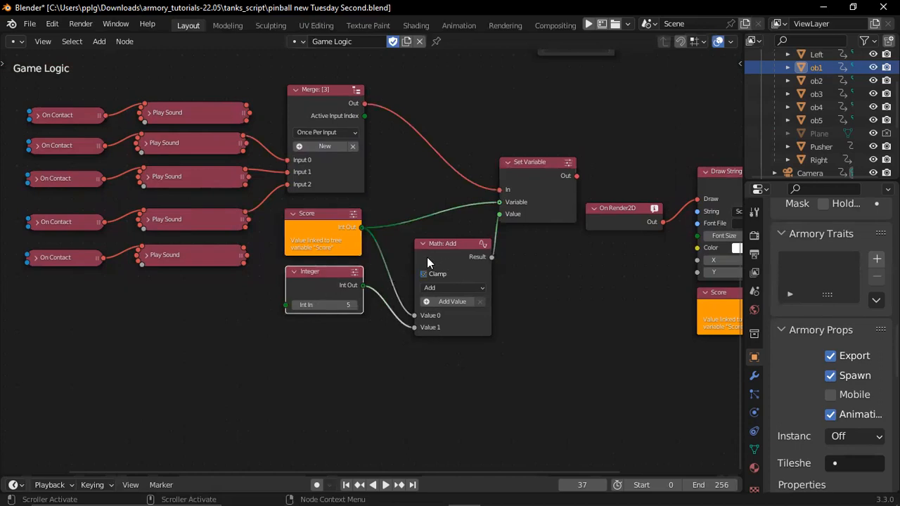
pyautogui.moveTo(445, 259); pyautogui.dragTo(418, 251)
pyautogui.moveTo(536, 180); pyautogui.dragTo(532, 171)
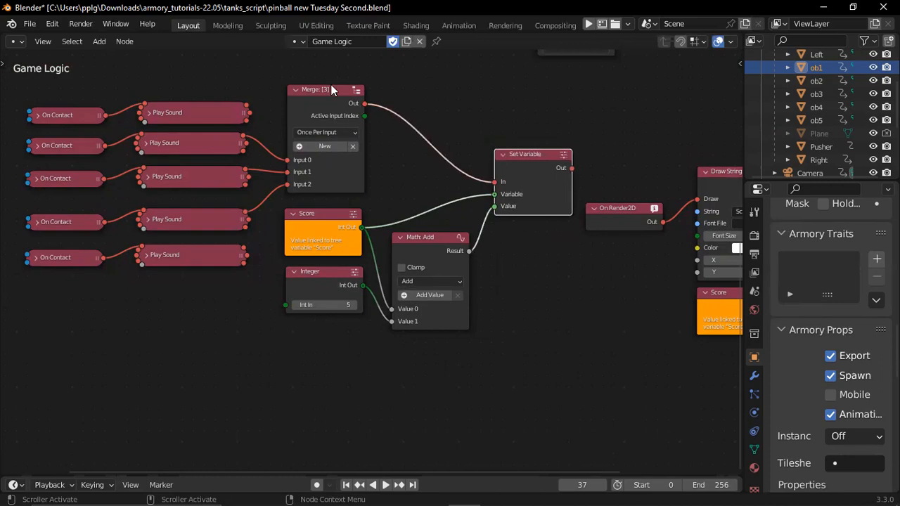
# Step: Duplicate the Score, Integer, Math and Set Variable nodes together and place the copy below the originals
pyautogui.moveTo(300, 373); pyautogui.dragTo(544, 194)
pyautogui.rightClick(545, 194)
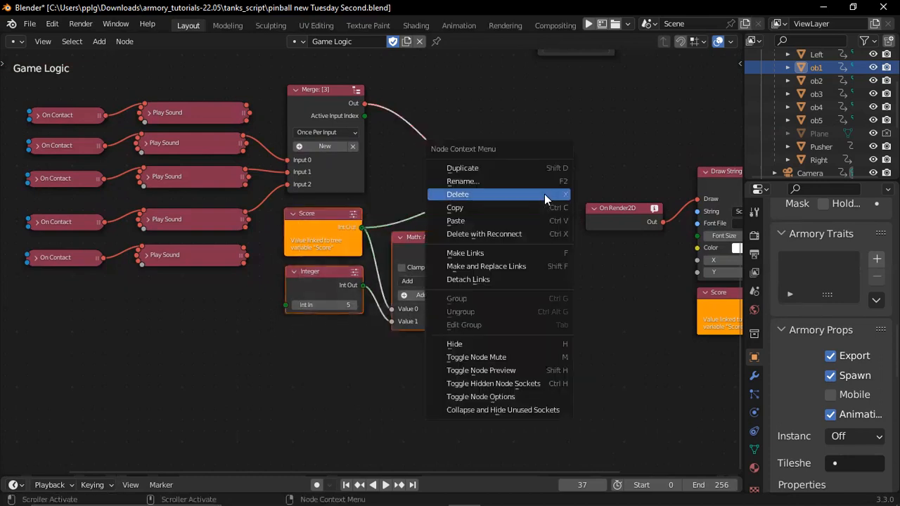
pyautogui.click(524, 168)
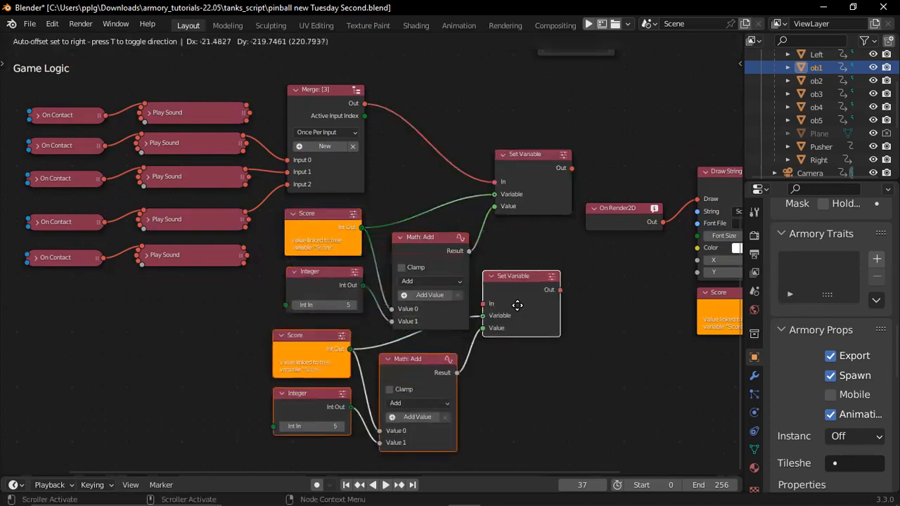
pyautogui.click(529, 353)
# Step: Connect the first Play Sound node's output to the duplicated Set Variable's In and set the duplicated Integer to 20
pyautogui.scroll(-3, 526, 348)
pyautogui.scroll(2, 526, 348)
pyautogui.hscroll(-2, 526, 348)
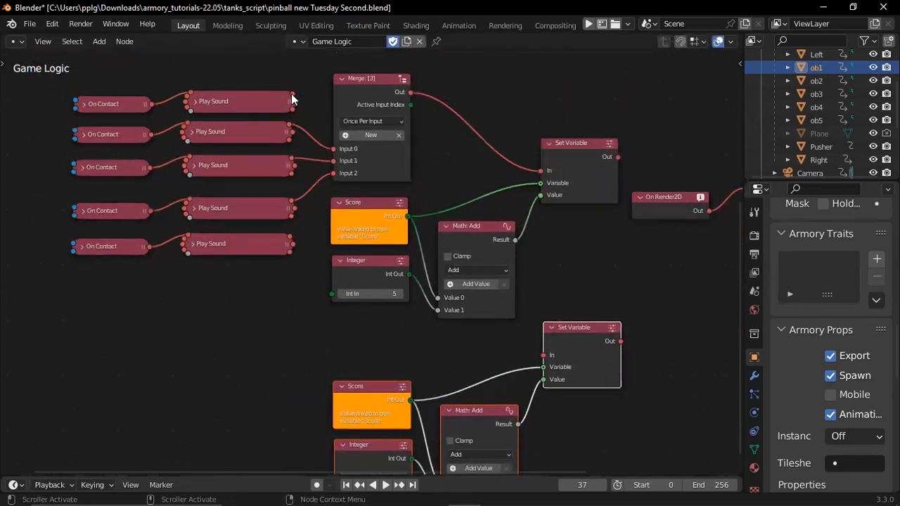
pyautogui.moveTo(293, 100); pyautogui.dragTo(545, 355)
pyautogui.scroll(-3, 545, 326)
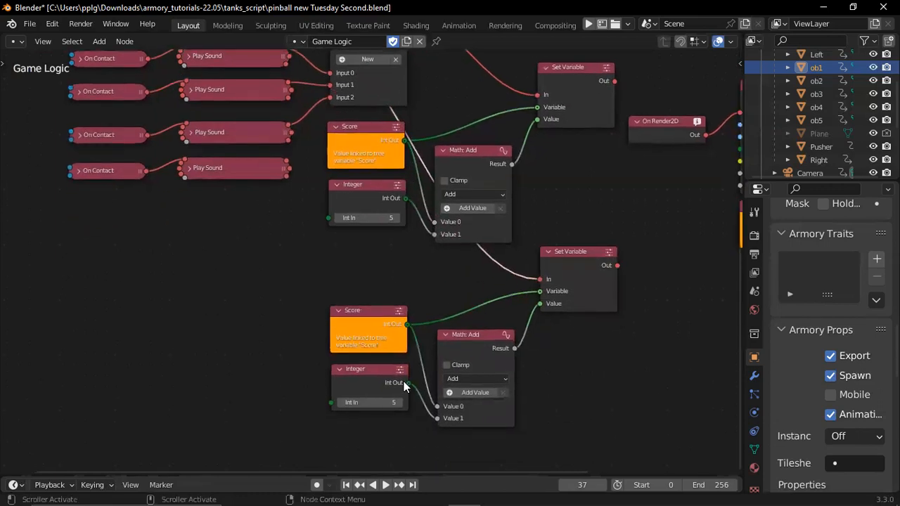
pyautogui.click(389, 401)
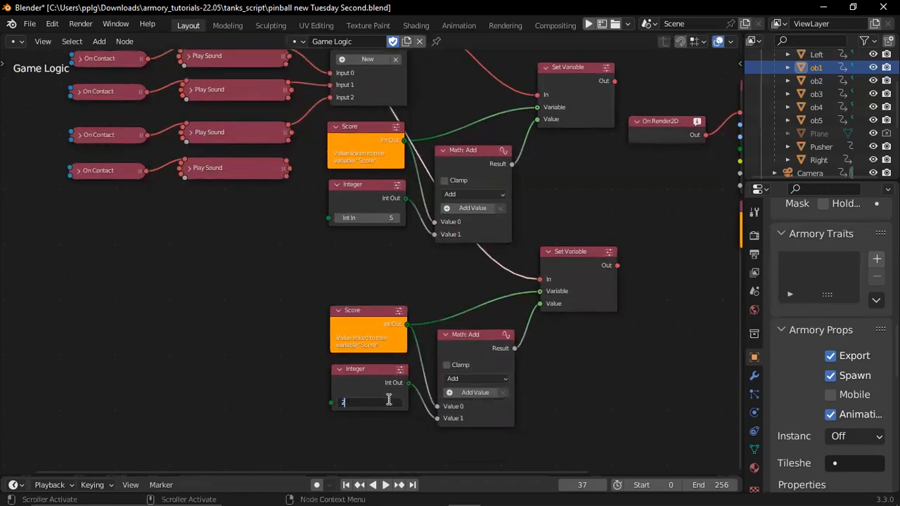
pyautogui.press('Return')
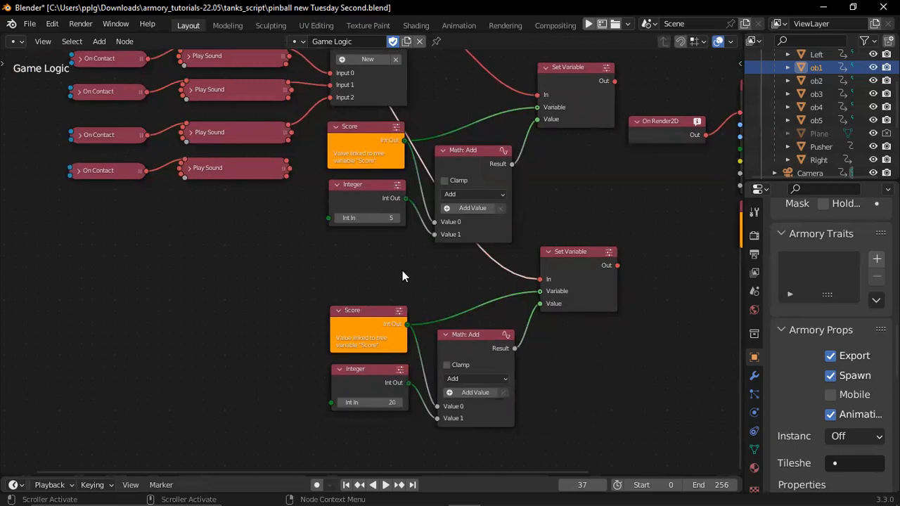
# Step: Duplicate the lower Score, Integer, Math and Set Variable group and place the copy below the last Play Sound node
pyautogui.scroll(-1, 403, 277)
pyautogui.moveTo(579, 421); pyautogui.dragTo(353, 282)
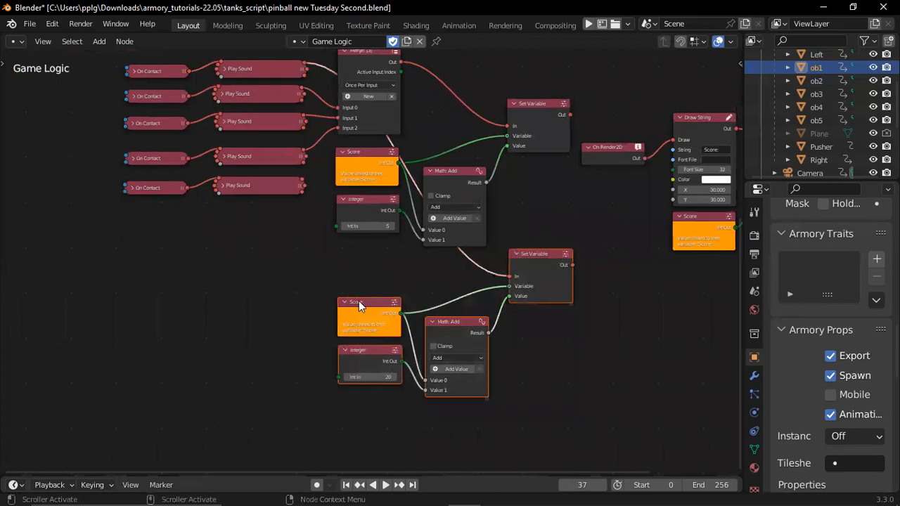
pyautogui.rightClick(361, 311)
pyautogui.click(323, 244)
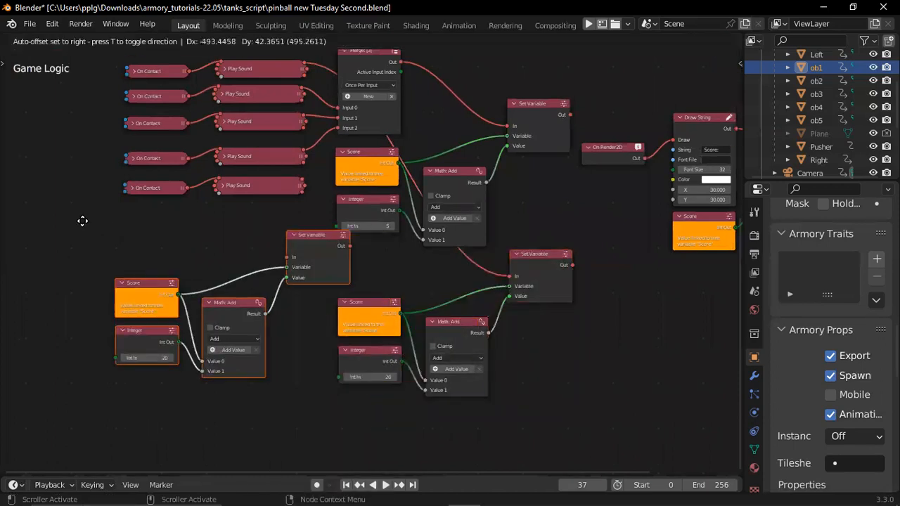
pyautogui.click(73, 227)
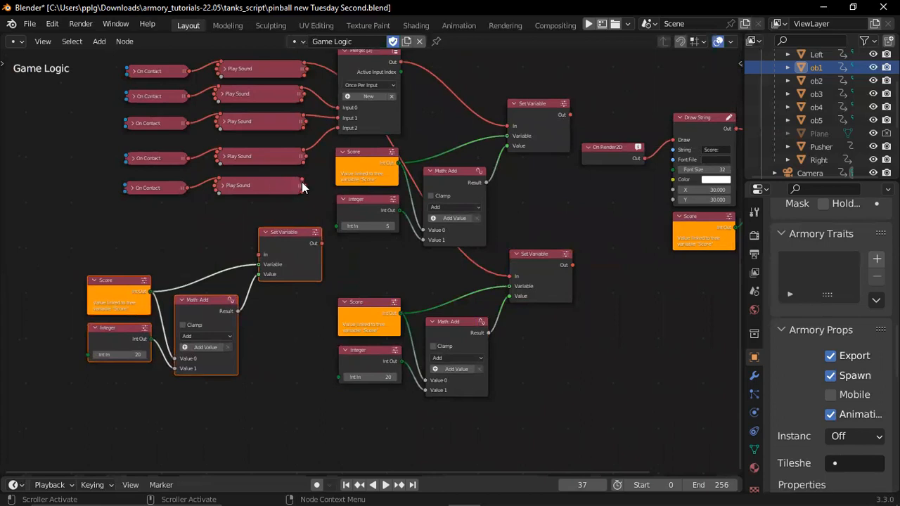
# Step: Connect the last Play Sound node's output to the In of the newest Set Variable and set its Integer to 10
pyautogui.moveTo(304, 185); pyautogui.dragTo(259, 257)
pyautogui.click(127, 355)
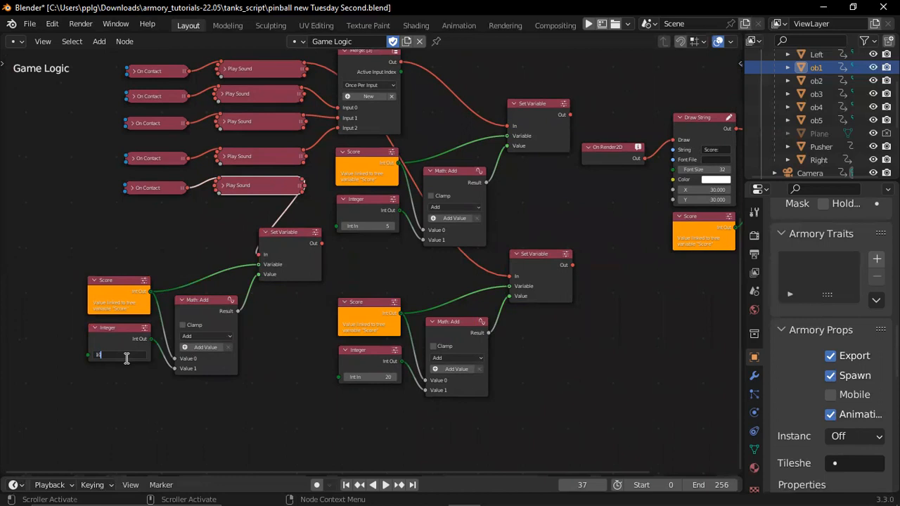
pyautogui.press('Return')
# Step: Save the file and switch the logic node editor area to the 3D Viewport
pyautogui.hotkey('ctrl', 's')
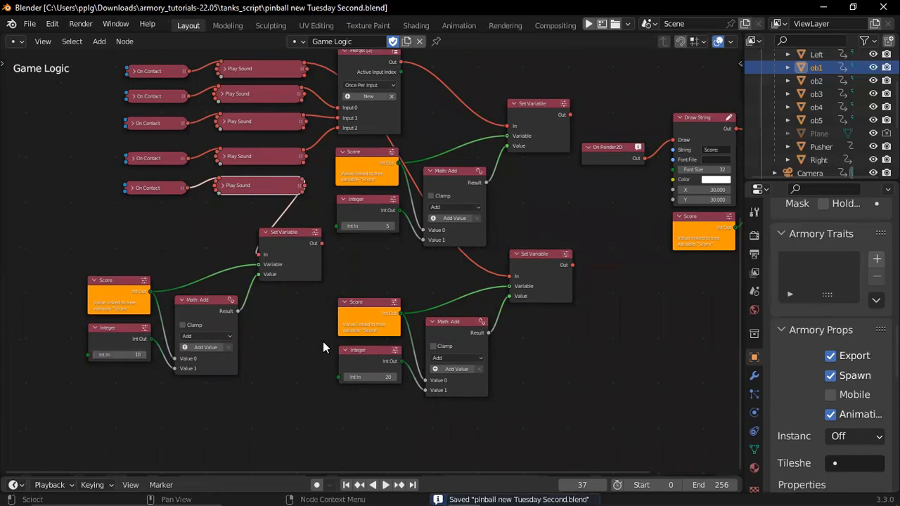
pyautogui.scroll(1, 323, 341)
pyautogui.hscroll(1, 323, 341)
pyautogui.scroll(-1, 322, 341)
pyautogui.hscroll(1, 323, 342)
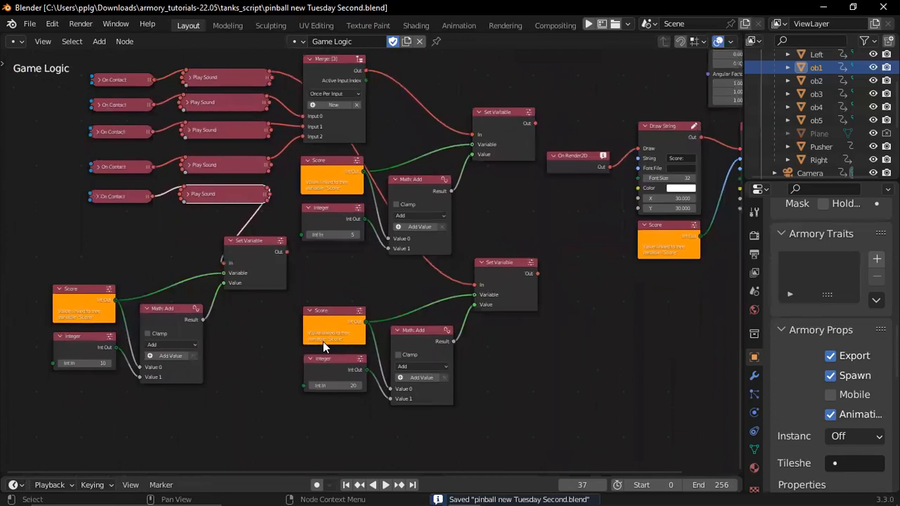
pyautogui.click(16, 42)
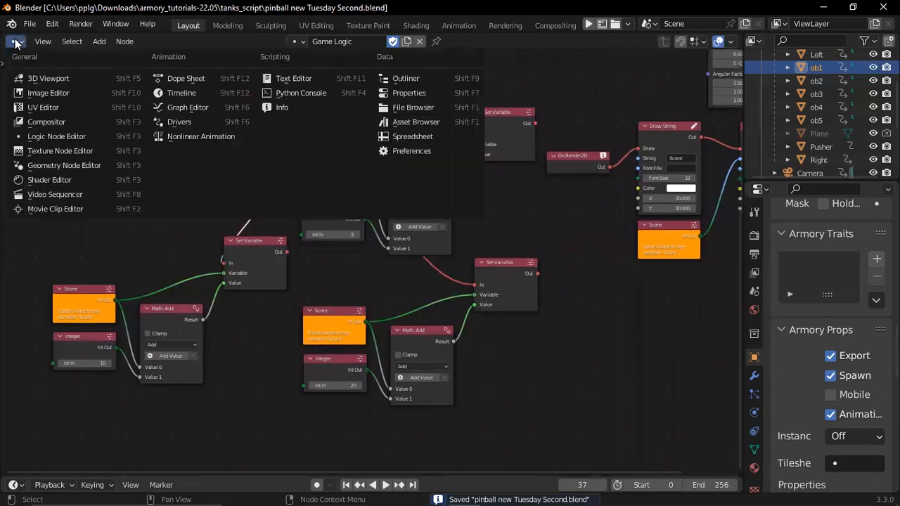
pyautogui.click(42, 78)
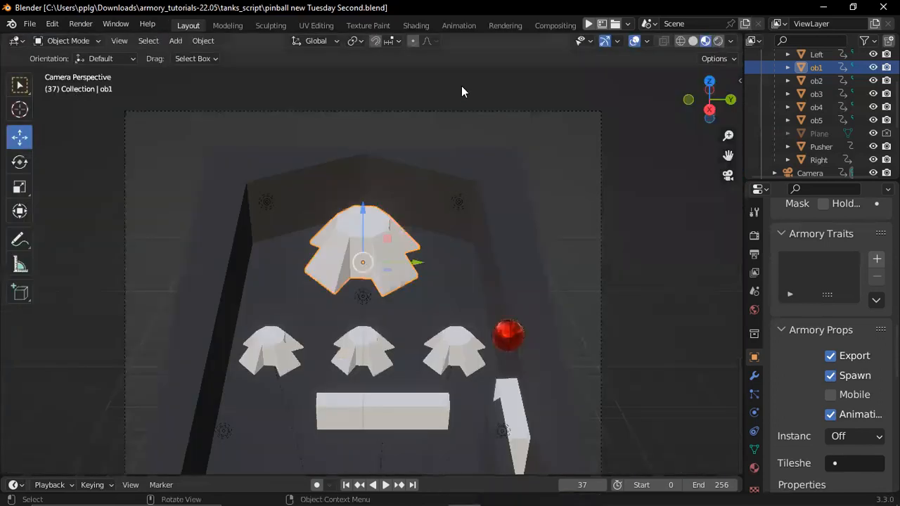
# Step: Run the pinball game and play it to test the on-screen score
pyautogui.click(588, 24)
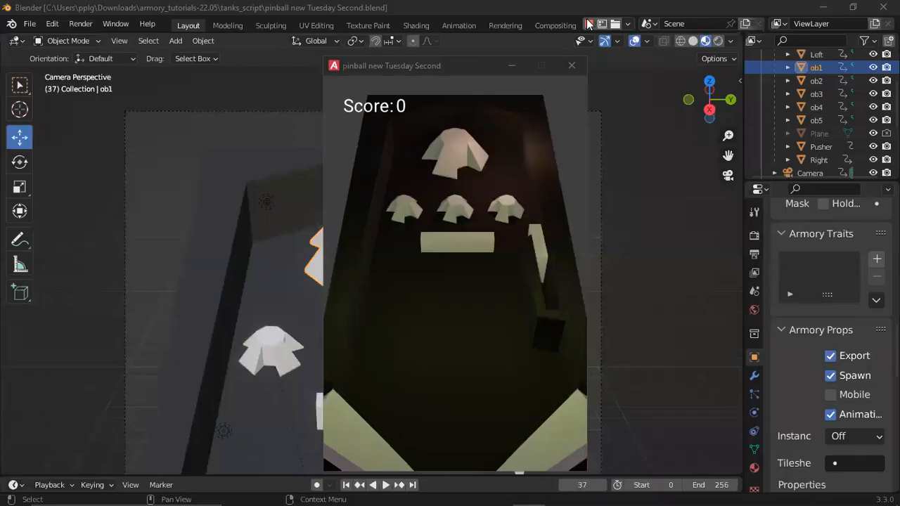
pyautogui.click(532, 222)
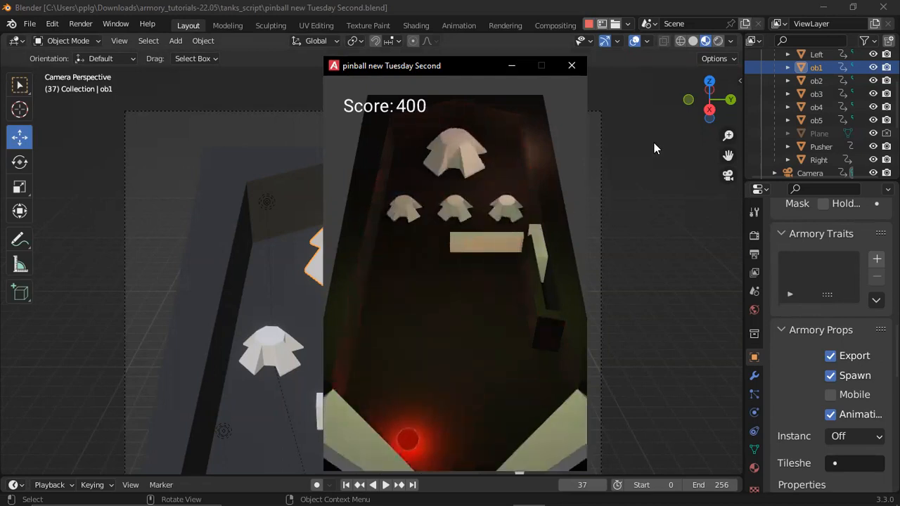
# Step: Stop the running pinball game and switch the 3D Viewport area back to the Logic Node Editor
pyautogui.click(590, 26)
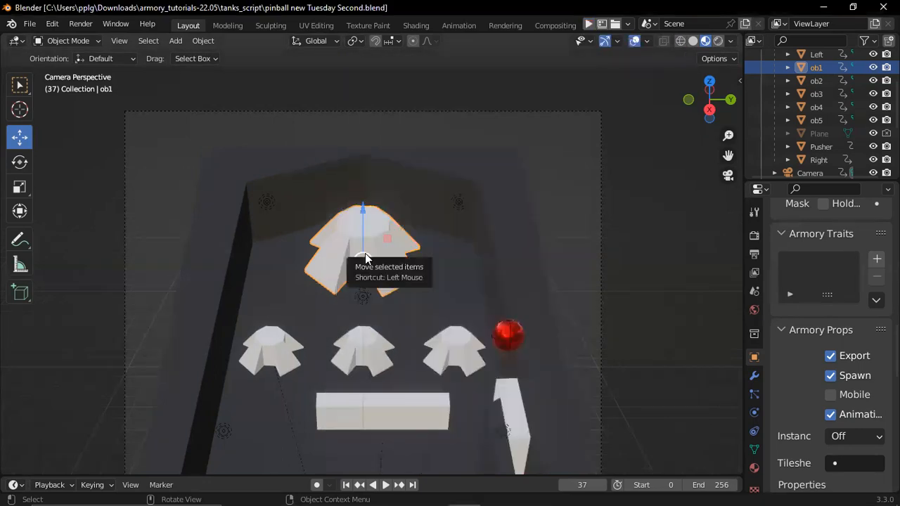
pyautogui.press('KP_0')
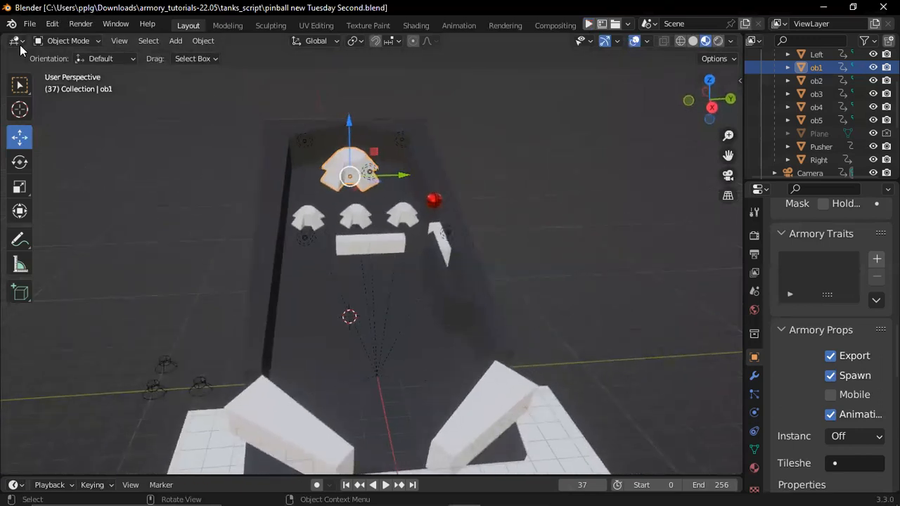
pyautogui.click(15, 41)
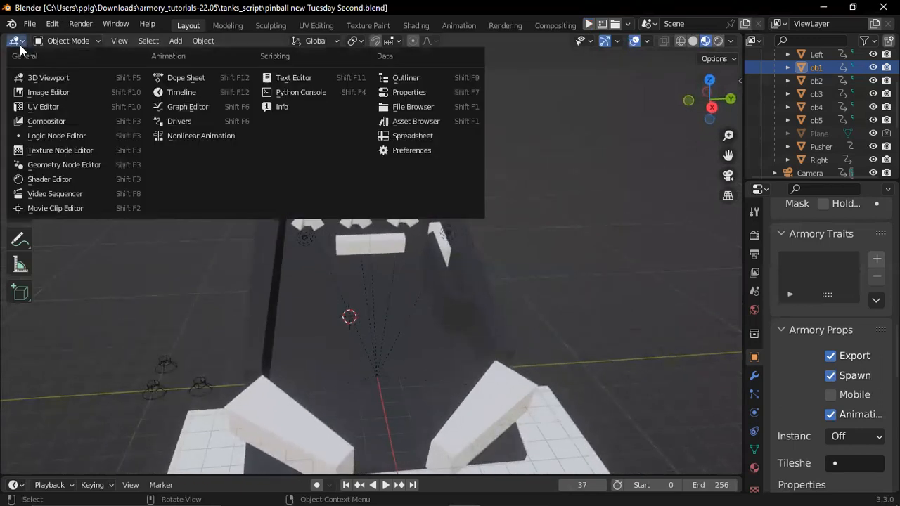
pyautogui.click(68, 137)
# Step: Examine the Game Logic node tree, including the score-adding groups, the Draw String nodes and the keyboard-driven ball reset nodes
pyautogui.scroll(2, 404, 263)
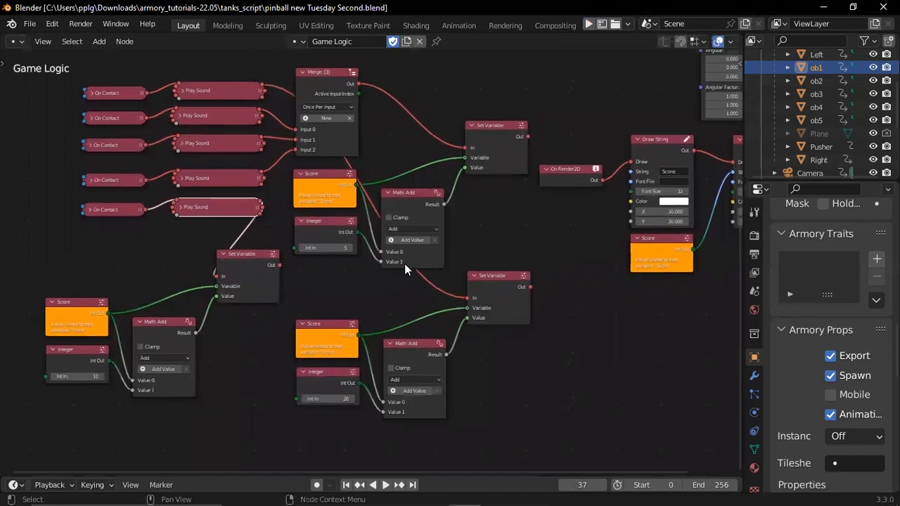
pyautogui.hscroll(3, 405, 264)
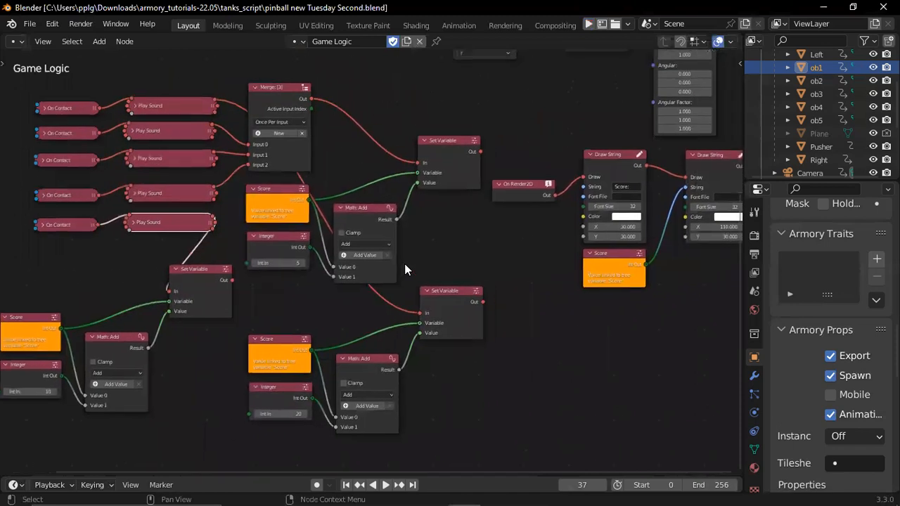
pyautogui.hscroll(3, 405, 269)
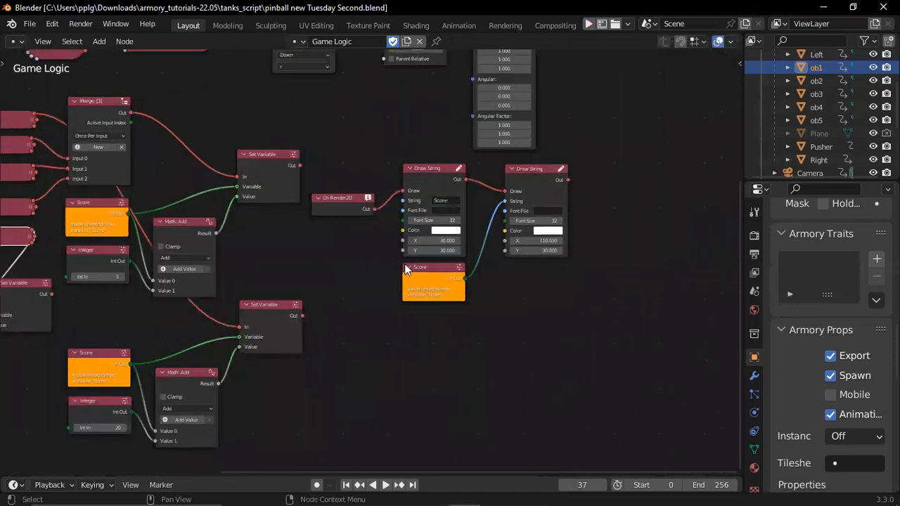
pyautogui.scroll(4, 405, 269)
pyautogui.scroll(5, 405, 269)
pyautogui.hscroll(2, 404, 270)
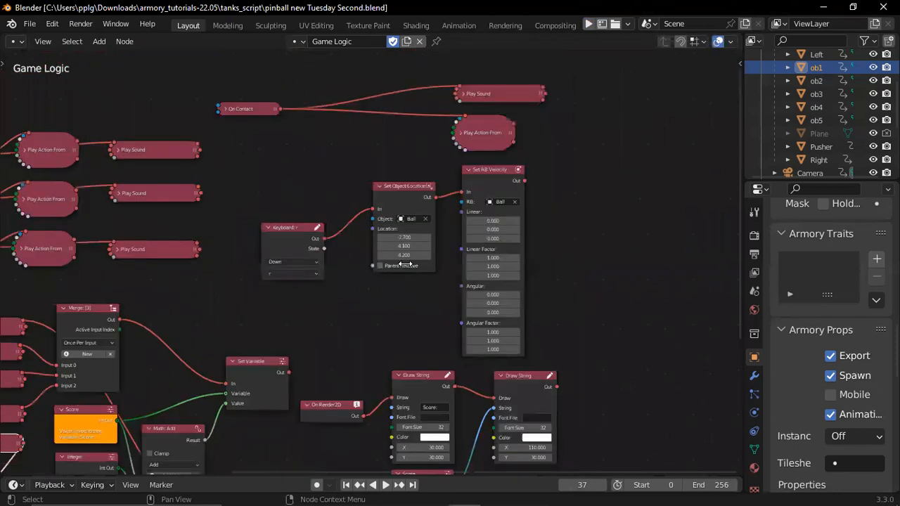
pyautogui.scroll(-2, 404, 270)
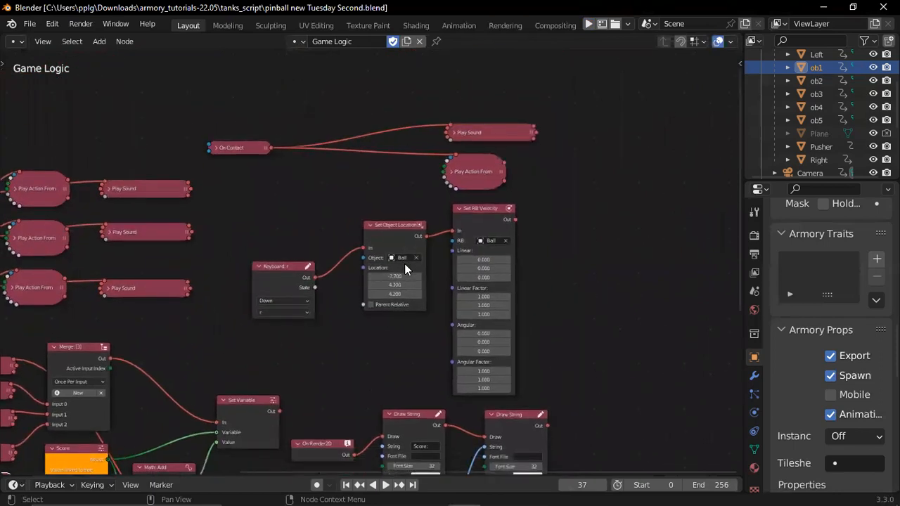
pyautogui.scroll(3, 405, 270)
pyautogui.hscroll(-6, 404, 270)
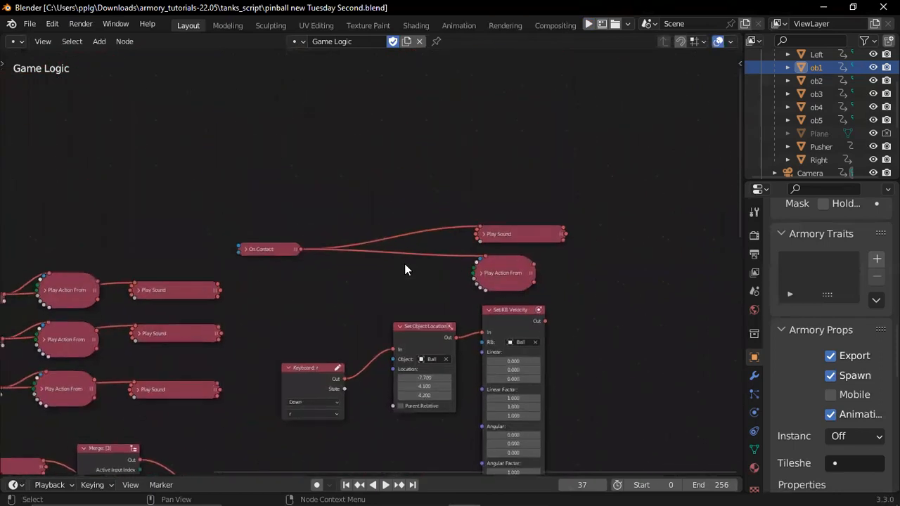
pyautogui.scroll(-3, 404, 267)
pyautogui.hscroll(6, 405, 268)
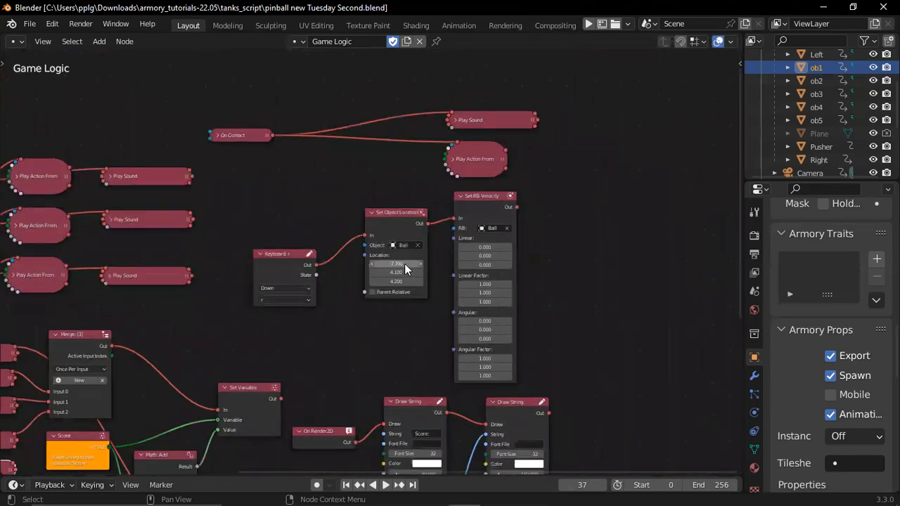
pyautogui.scroll(-1, 404, 267)
pyautogui.hscroll(3, 404, 268)
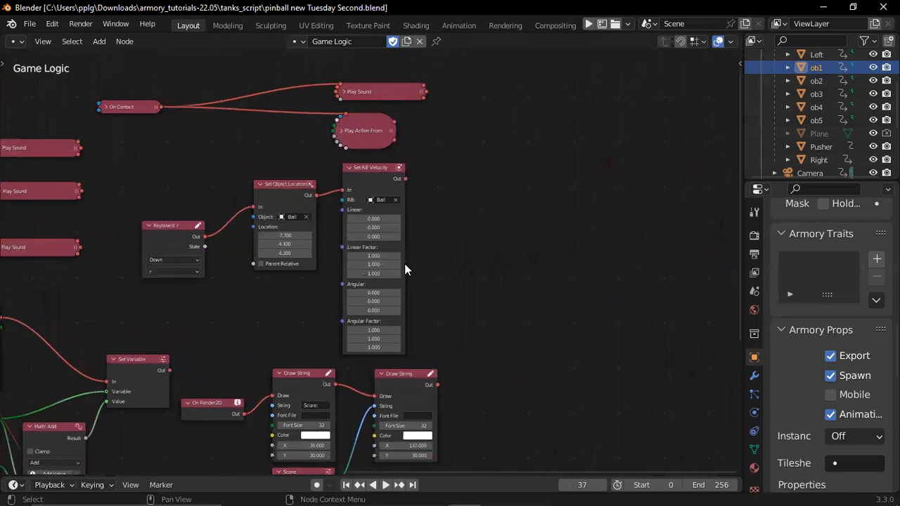
pyautogui.scroll(-9, 405, 270)
pyautogui.hscroll(-6, 404, 270)
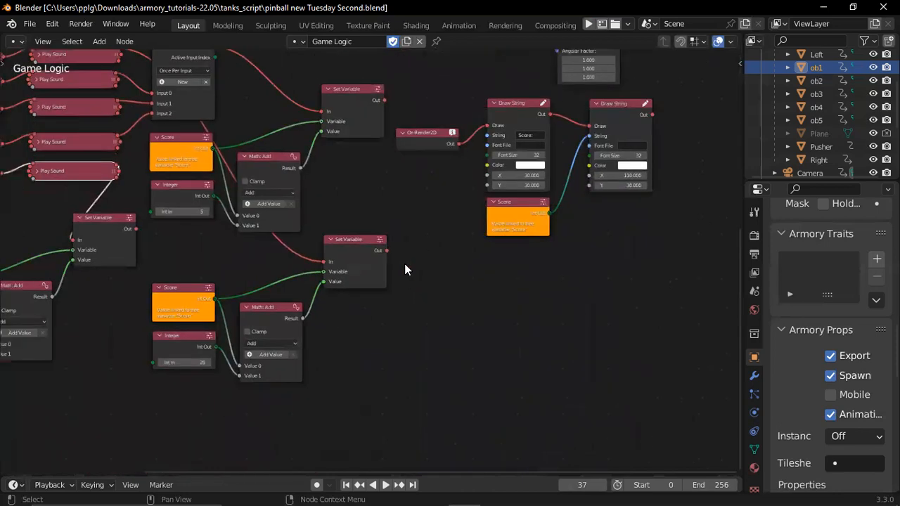
pyautogui.scroll(-1, 405, 269)
pyautogui.hscroll(-1, 404, 269)
# Step: Select the lower Score group that adds 20 points, and raise and collapse the Keyboard node for the r key
pyautogui.moveTo(165, 402); pyautogui.dragTo(398, 268)
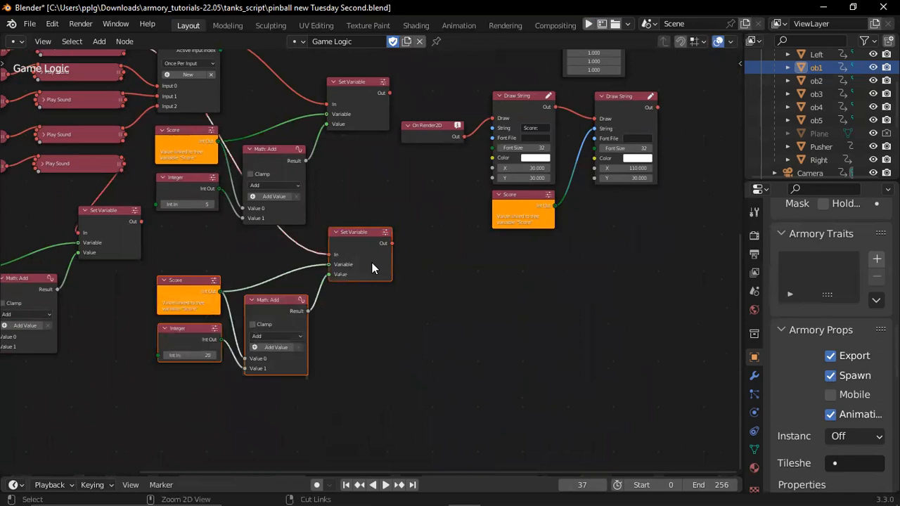
pyautogui.scroll(10, 372, 267)
pyautogui.hscroll(6, 373, 267)
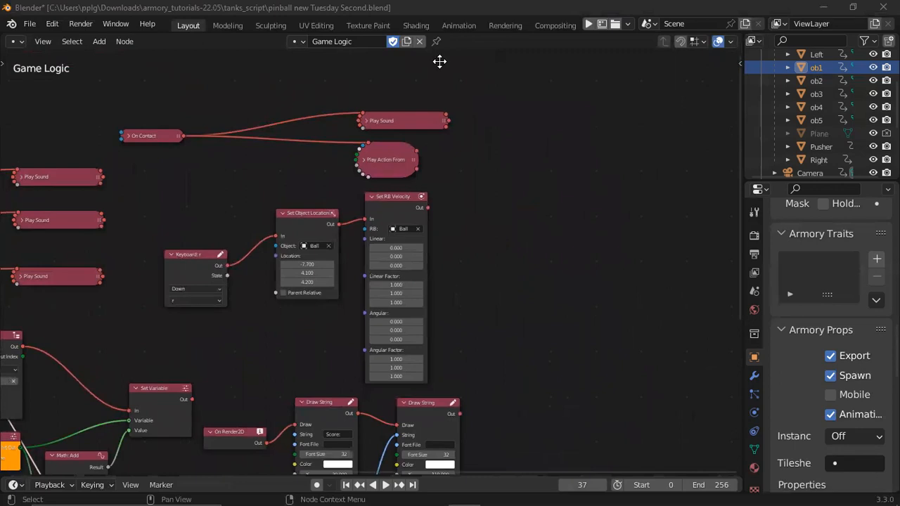
pyautogui.scroll(2, 265, 120)
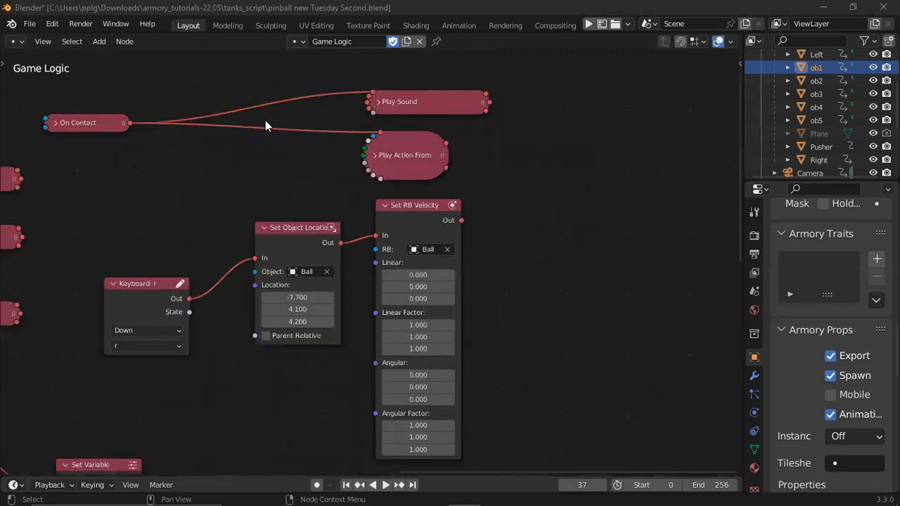
pyautogui.moveTo(140, 214); pyautogui.dragTo(125, 155)
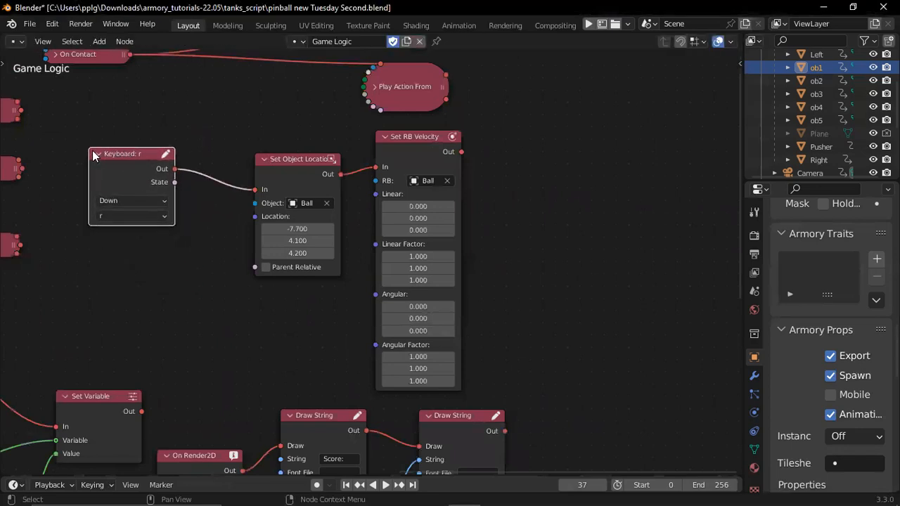
pyautogui.click(99, 153)
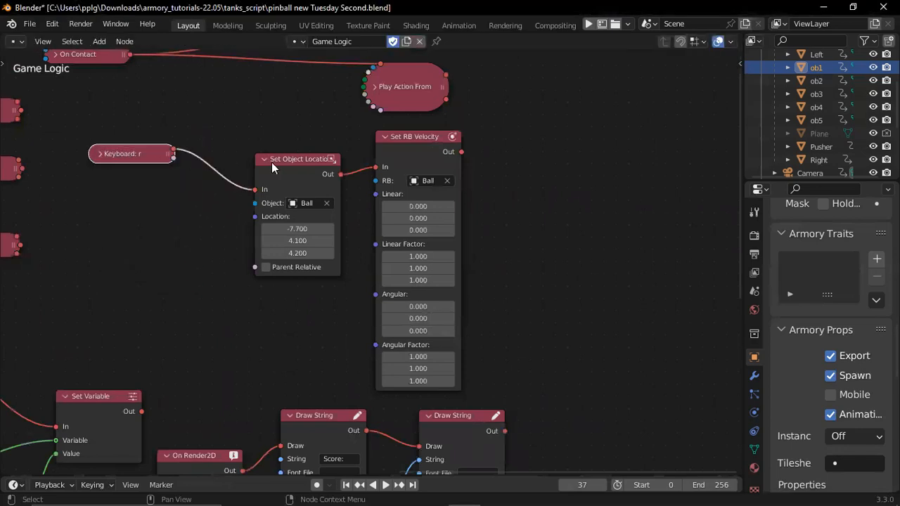
# Step: Collapse the Set Object Location and Set RB Velocity nodes and line them up beside the collapsed Keyboard node
pyautogui.moveTo(290, 162); pyautogui.dragTo(244, 141)
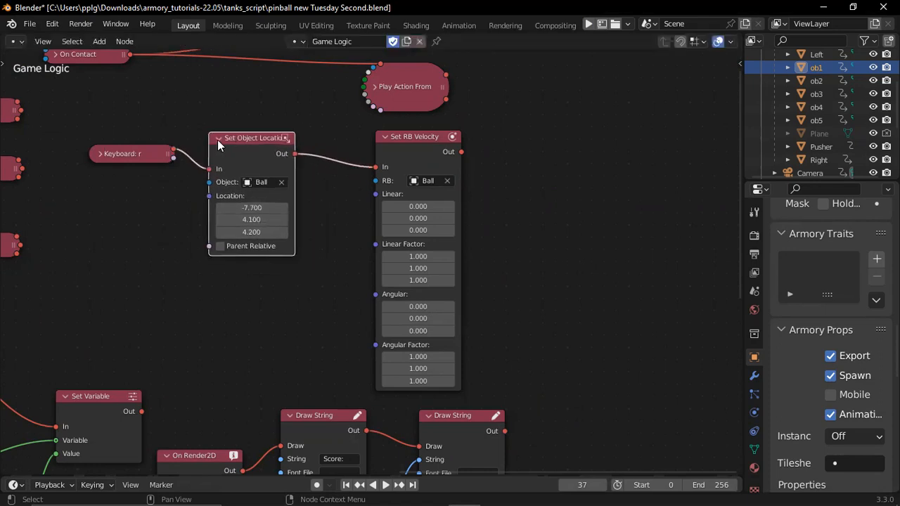
pyautogui.click(218, 139)
pyautogui.moveTo(249, 147); pyautogui.dragTo(233, 164)
pyautogui.moveTo(396, 141); pyautogui.dragTo(330, 154)
pyautogui.press('h')
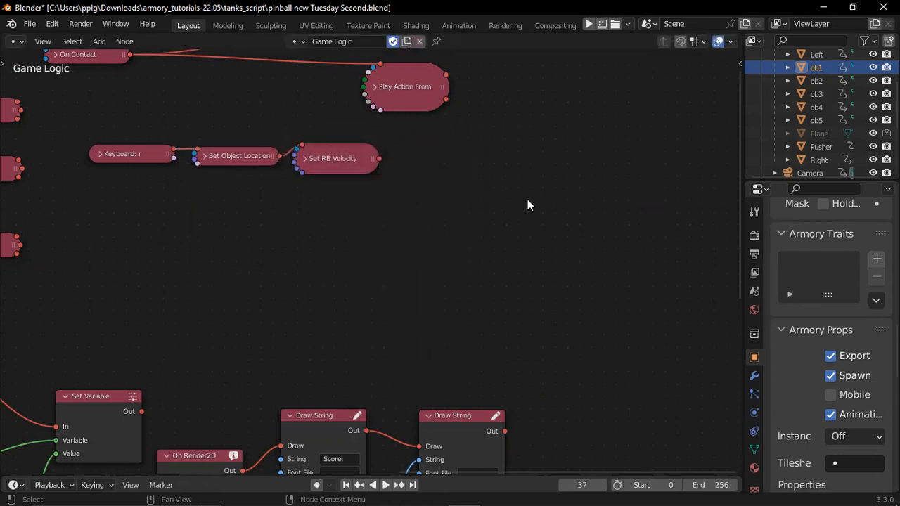
# Step: Duplicate the lower Score, Integer, Math and Set Variable group that adds 20 points and place the copy beside it
pyautogui.rightClick(511, 194)
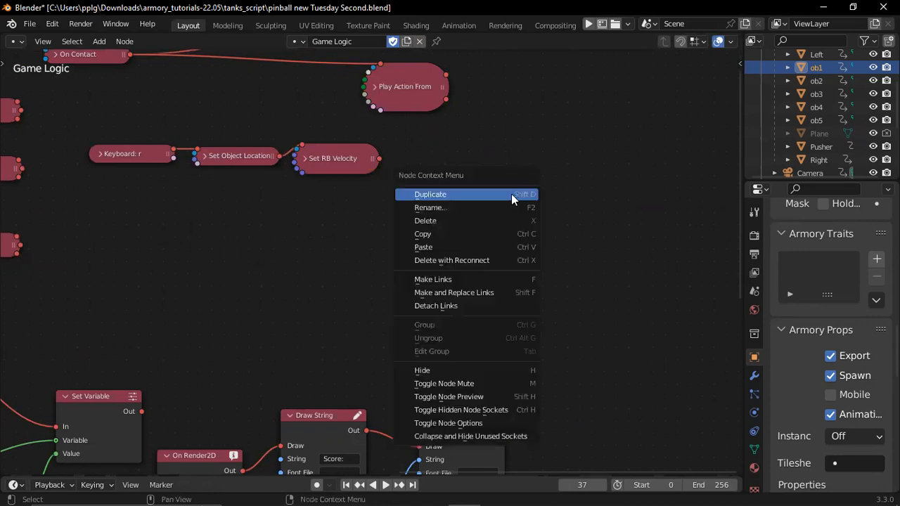
pyautogui.click(462, 247)
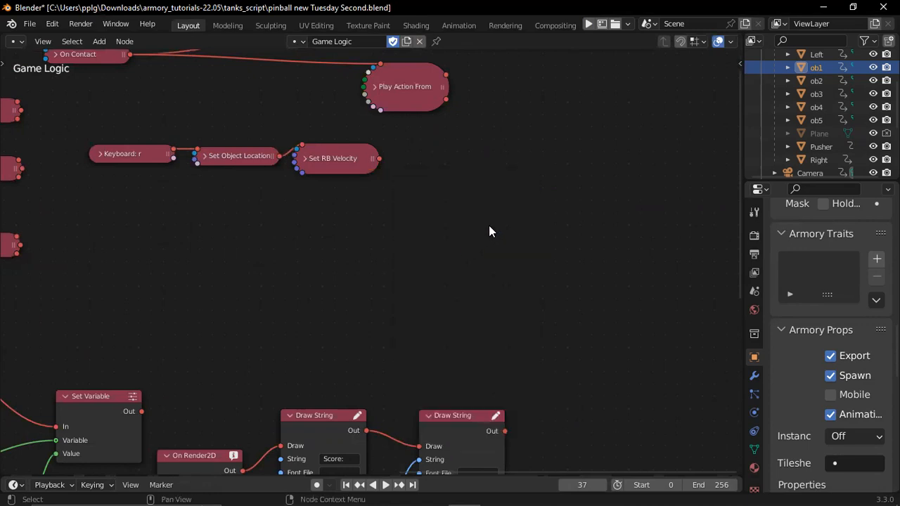
pyautogui.scroll(-3, 489, 226)
pyautogui.scroll(-2, 490, 230)
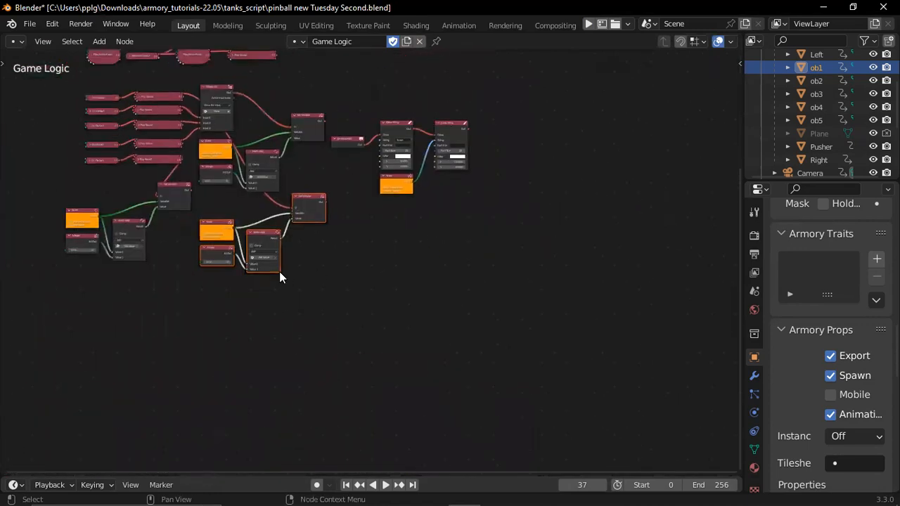
pyautogui.click(261, 258)
pyautogui.click(296, 291)
pyautogui.hotkey('shift', 'd')
pyautogui.click(371, 232)
pyautogui.moveTo(315, 218); pyautogui.dragTo(327, 263)
pyautogui.hotkey('ctrl', 'z')
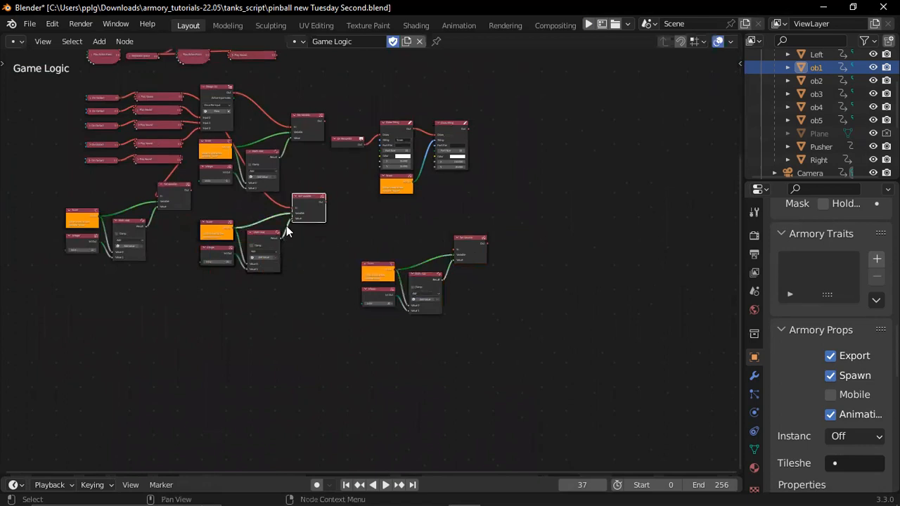
# Step: Duplicate the lower group's Set Variable, Math, Score and Integer nodes one by one with their links, placing the copies below it
pyautogui.hotkey('ctrl', 'shift', 'd')
pyautogui.click(305, 294)
pyautogui.click(259, 240)
pyautogui.hotkey('ctrl', 'shift', 'd')
pyautogui.click(257, 301)
pyautogui.click(217, 231)
pyautogui.hotkey('ctrl', 'shift', 'd')
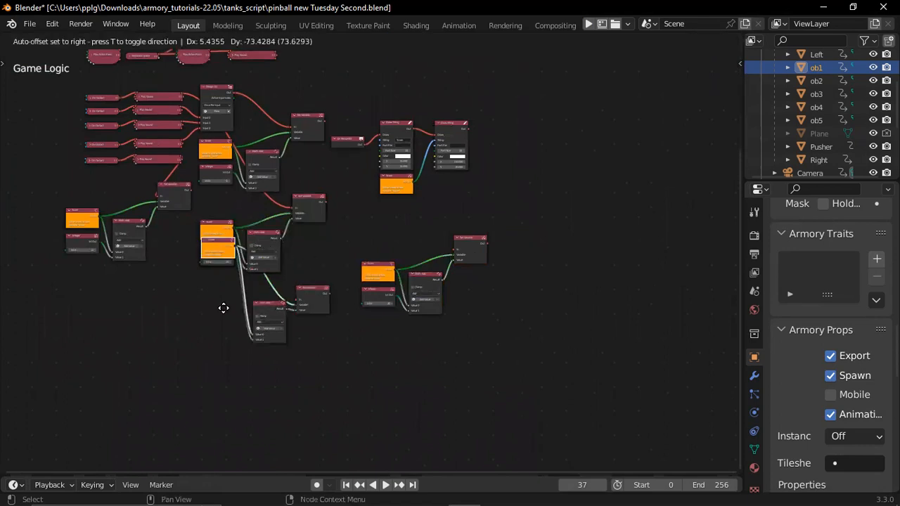
pyautogui.click(223, 307)
pyautogui.click(217, 250)
pyautogui.hotkey('ctrl', 'shift', 'd')
pyautogui.click(195, 285)
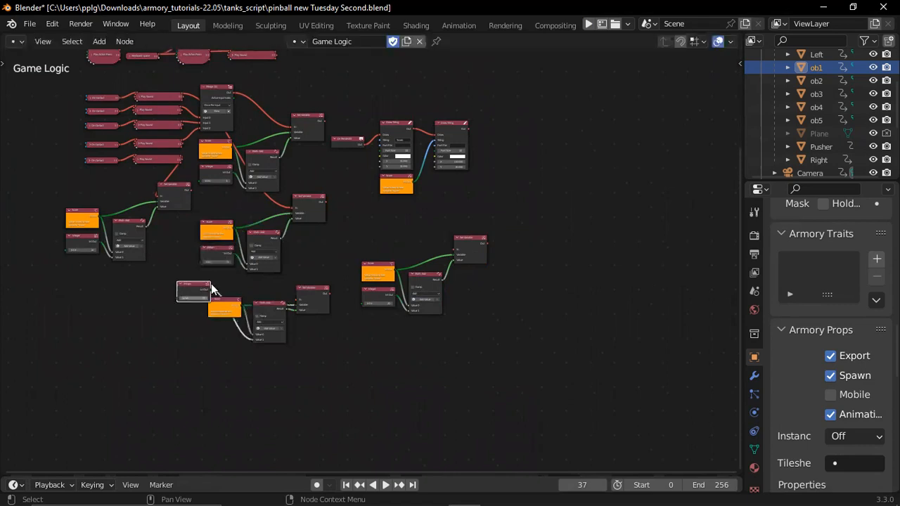
pyautogui.click(267, 245)
pyautogui.hotkey('ctrl', 'shift', 'd')
pyautogui.click(300, 262)
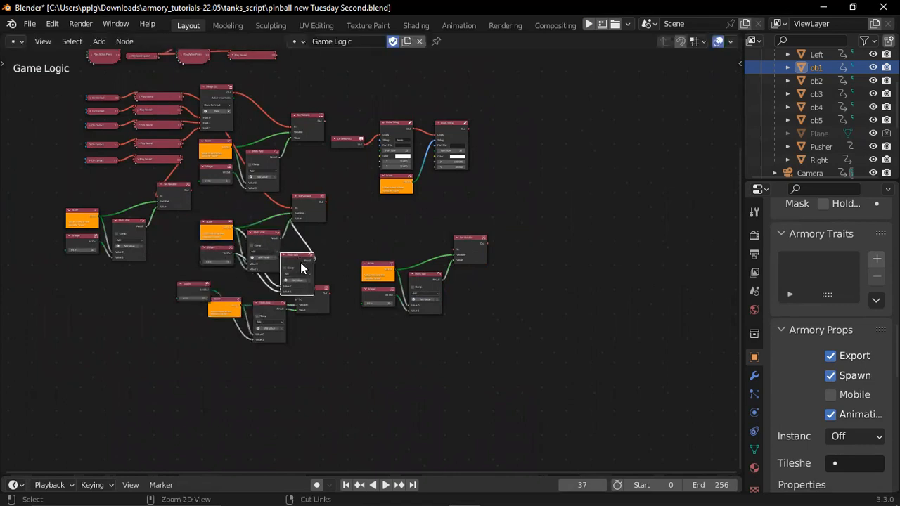
# Step: Undo the node duplications and the collapsing of the Set Object Location and Set RB Velocity nodes
pyautogui.hotkey('ctrl', 'z')
pyautogui.hotkey('ctrl', 'z')
pyautogui.hotkey('ctrl', 'z')
pyautogui.hotkey('ctrl', 'z')
pyautogui.hotkey('ctrl', 'z')
pyautogui.hotkey('ctrl', 'z')
pyautogui.hotkey('ctrl', 'z')
pyautogui.hotkey('ctrl', 'z')
pyautogui.hotkey('ctrl', 'z')
pyautogui.hotkey('ctrl', 'z')
pyautogui.hotkey('ctrl', 'z')
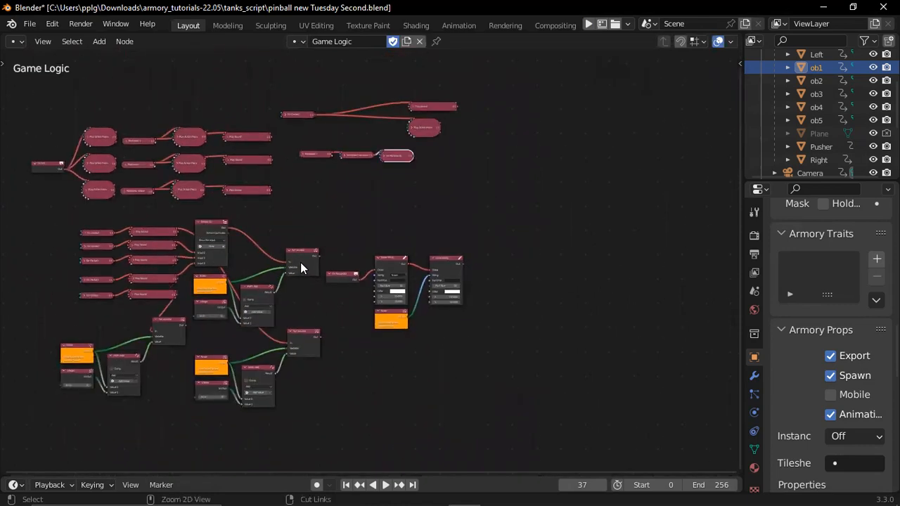
pyautogui.hotkey('ctrl', 'v')
pyautogui.press('h')
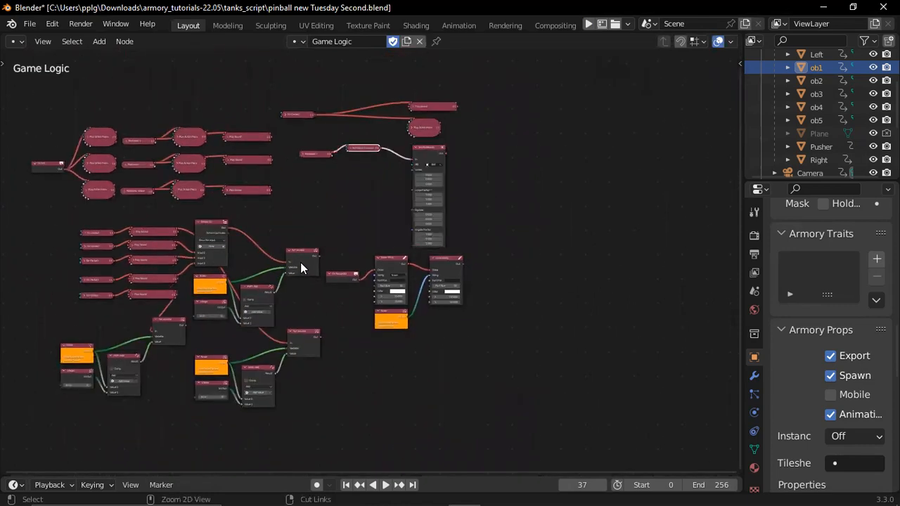
# Step: Duplicate the lower 20-point Score, Integer, Math and Set Variable group and place the copy beyond the Set RB Velocity node
pyautogui.click(307, 337)
pyautogui.moveTo(359, 428); pyautogui.dragTo(205, 338)
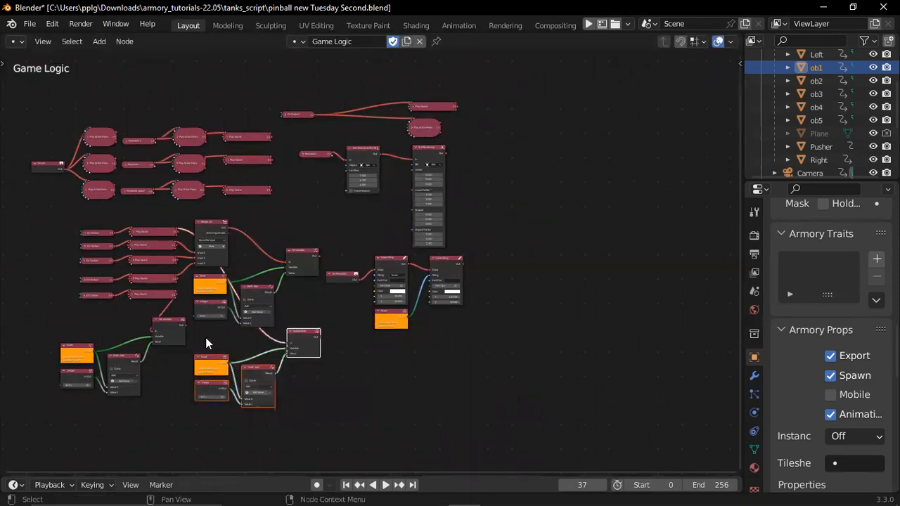
pyautogui.rightClick(256, 385)
pyautogui.press('Escape')
pyautogui.rightClick(305, 336)
pyautogui.click(270, 247)
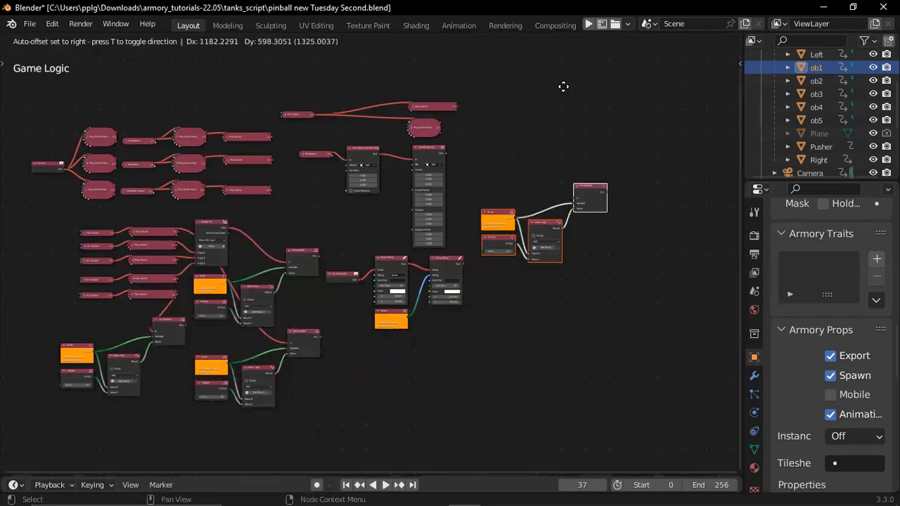
pyautogui.click(546, 476)
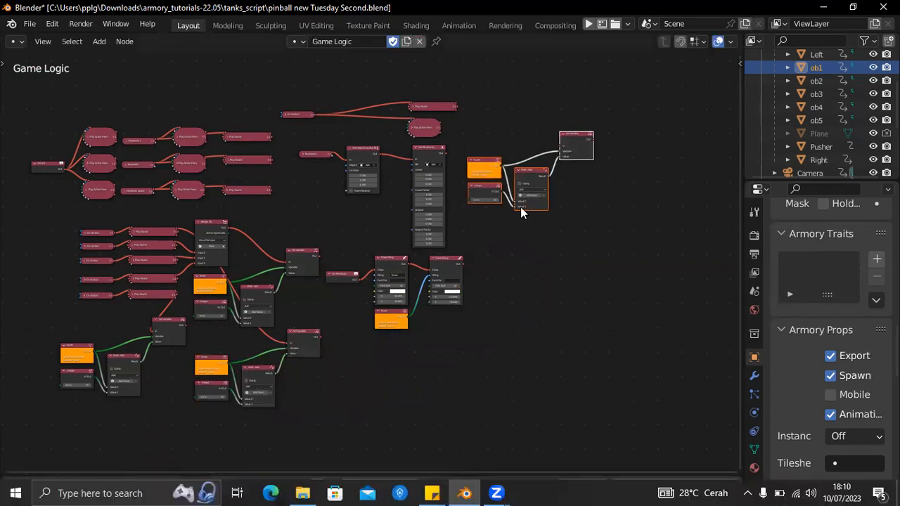
# Step: Collapse the Set Object Location and Set RB Velocity nodes and move them closer to the Keyboard node
pyautogui.scroll(3, 508, 140)
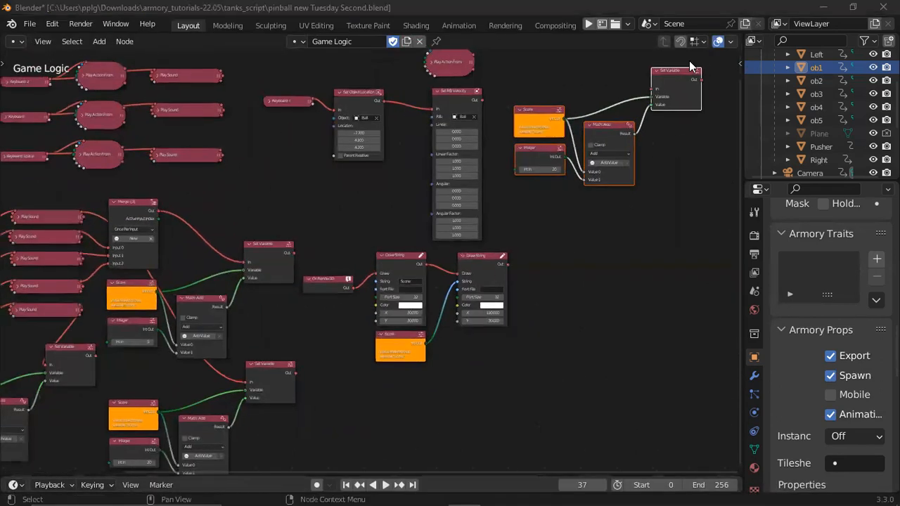
pyautogui.click(339, 92)
pyautogui.moveTo(356, 90); pyautogui.dragTo(348, 101)
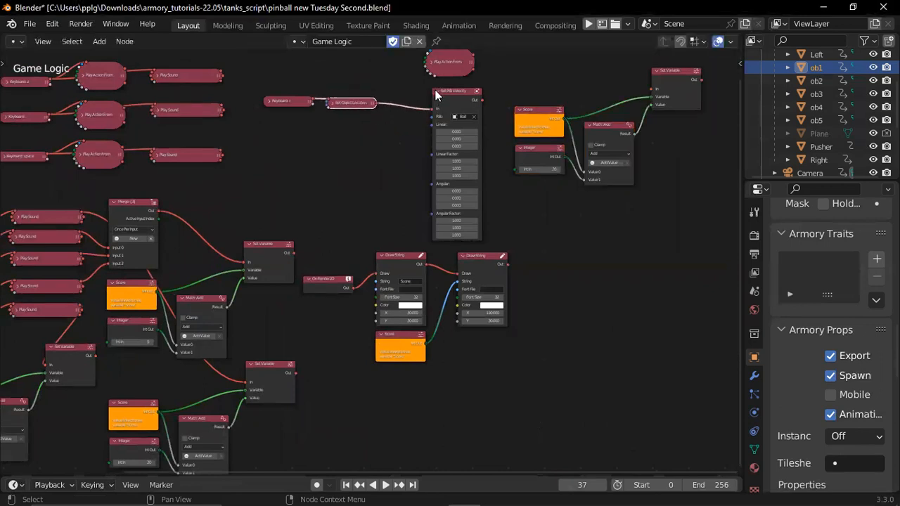
pyautogui.click(436, 92)
pyautogui.moveTo(454, 92); pyautogui.dragTo(414, 113)
# Step: Move the duplicated score group beside the Set RB Velocity node and link that node's output to the In of the group's Set Variable
pyautogui.scroll(3, 415, 112)
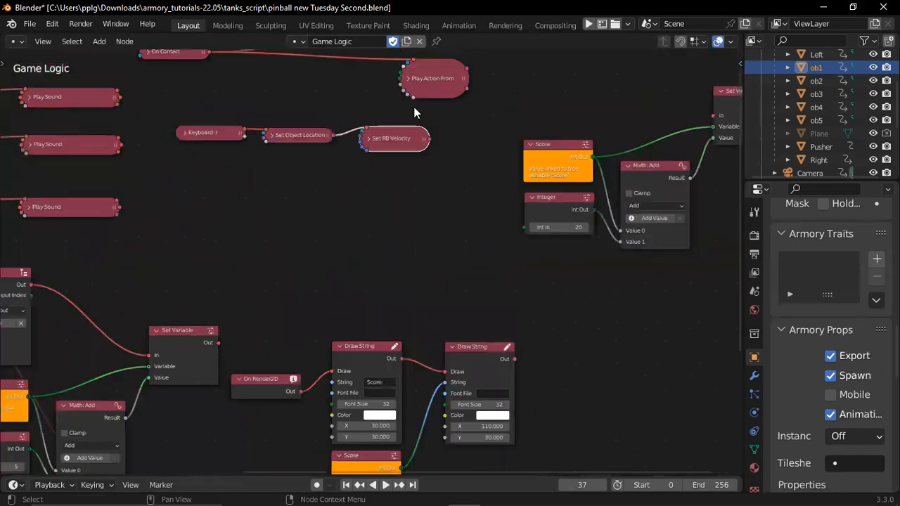
pyautogui.moveTo(415, 113); pyautogui.dragTo(413, 171, button='middle')
pyautogui.moveTo(575, 98); pyautogui.dragTo(731, 298)
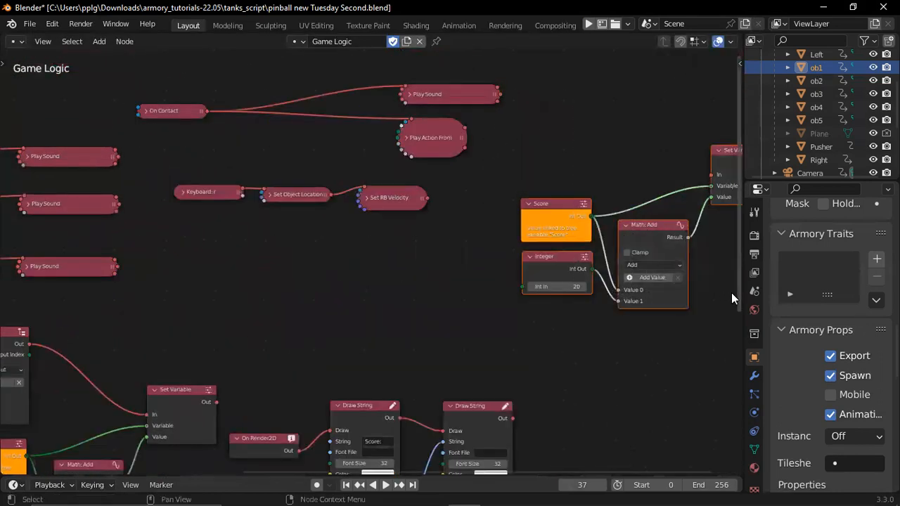
pyautogui.moveTo(659, 245); pyautogui.dragTo(462, 286)
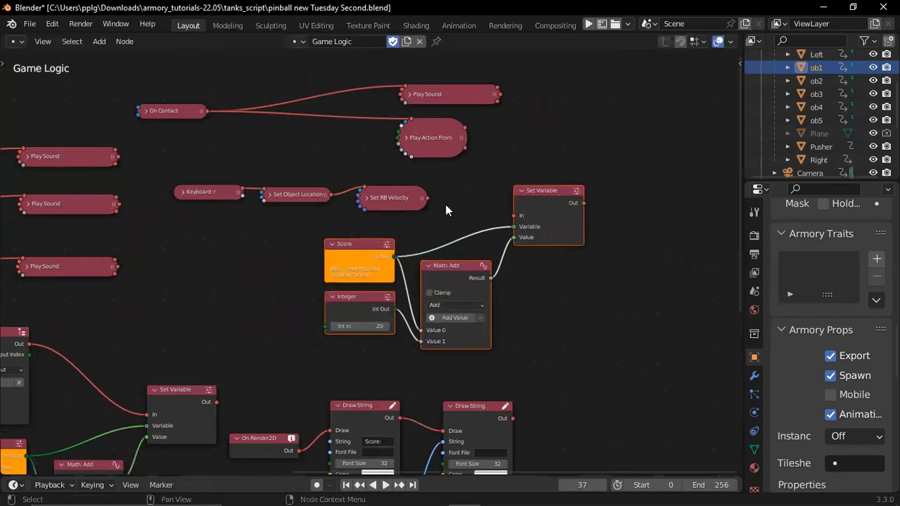
pyautogui.moveTo(427, 198); pyautogui.dragTo(518, 216)
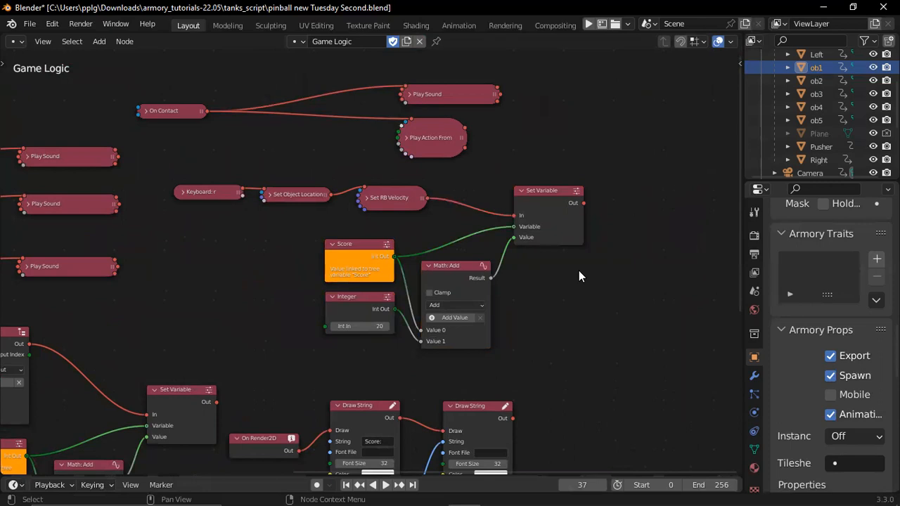
# Step: Delete the Math: Add node from the reset group and link the Score and Integer nodes directly to Set Variable's Variable and Value inputs
pyautogui.click(460, 278)
pyautogui.rightClick(461, 278)
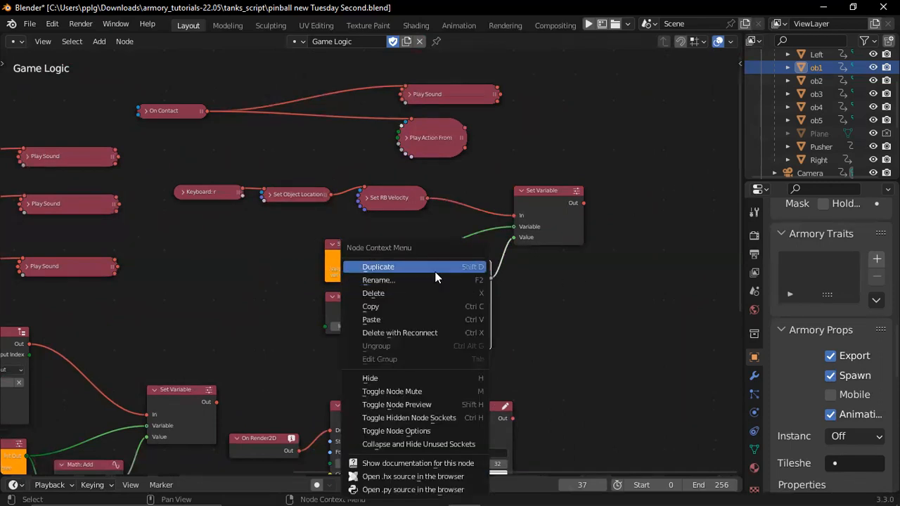
pyautogui.click(415, 294)
pyautogui.moveTo(367, 257); pyautogui.dragTo(411, 236)
pyautogui.moveTo(359, 315); pyautogui.dragTo(514, 237)
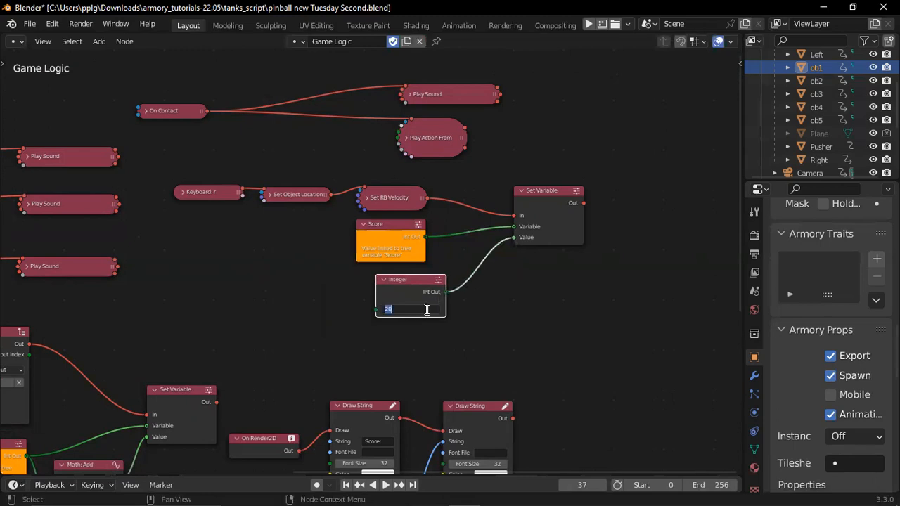
# Step: Set the reset group's Integer node to 0, align it under the Score node, and save the file
pyautogui.moveTo(409, 280); pyautogui.dragTo(384, 274)
pyautogui.click(519, 306)
pyautogui.hotkey('ctrl', 's')
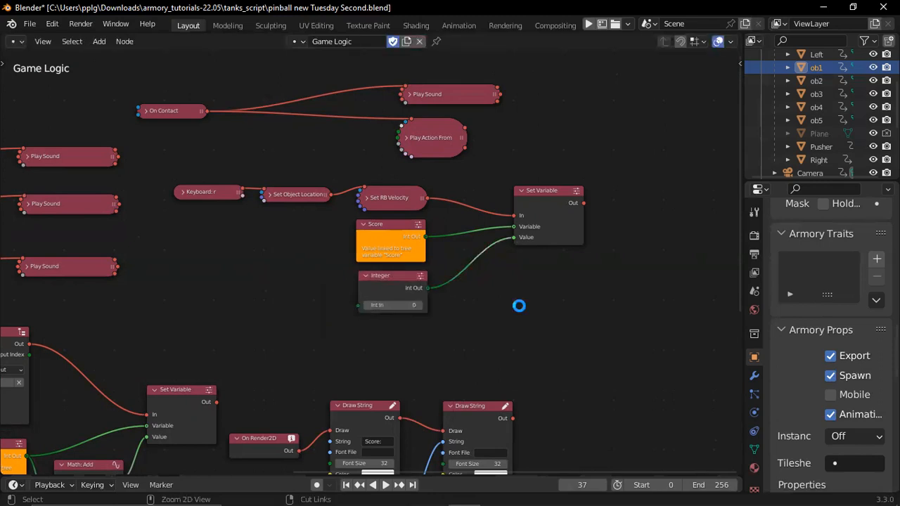
# Step: Switch the node editor to the 3D Viewport, play the pinball game to test scoring and the score reset, and close the game window
pyautogui.click(23, 43)
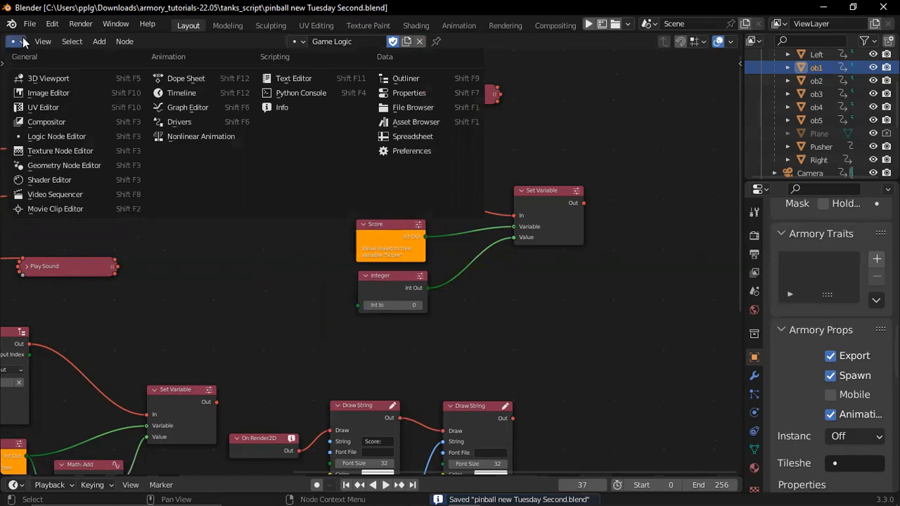
pyautogui.click(59, 80)
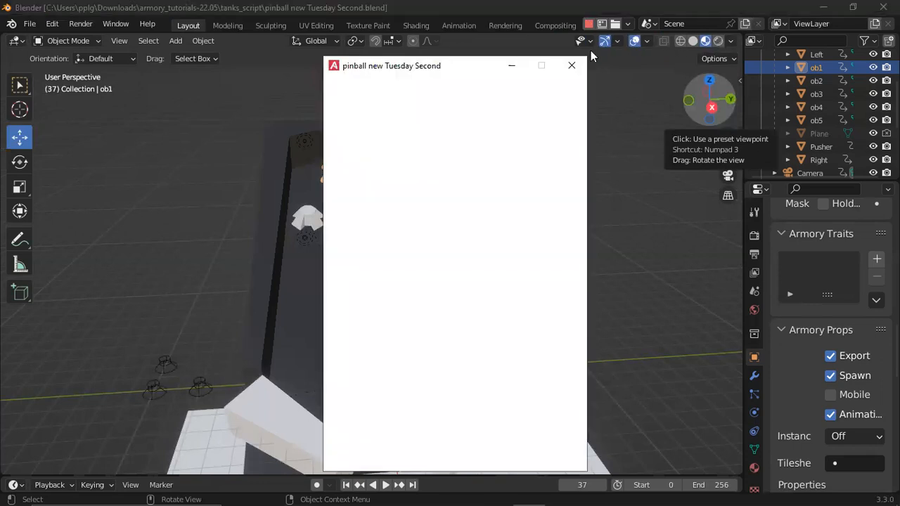
pyautogui.click(825, 8)
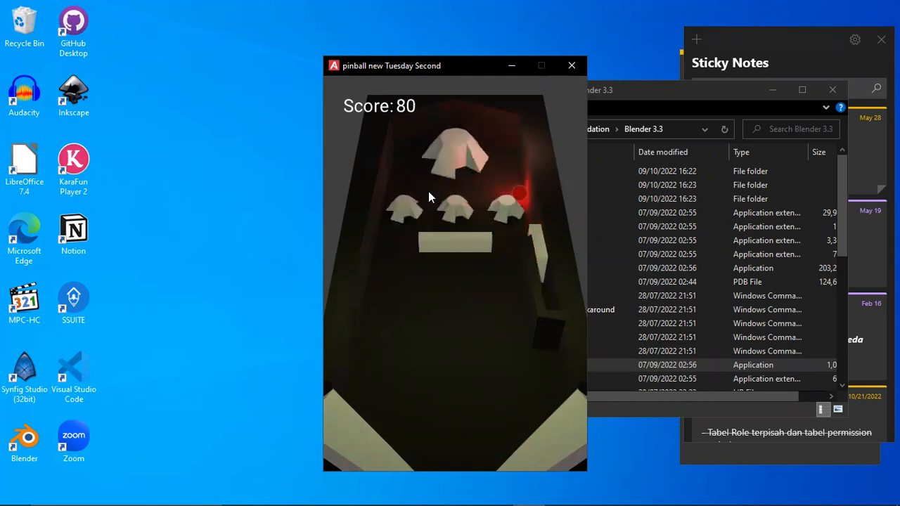
pyautogui.press('Left')
pyautogui.press('Right')
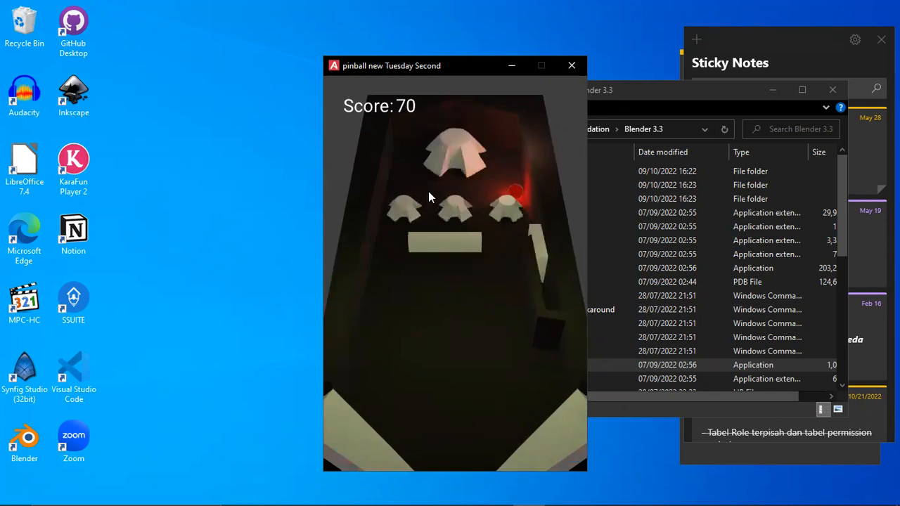
pyautogui.press('Left')
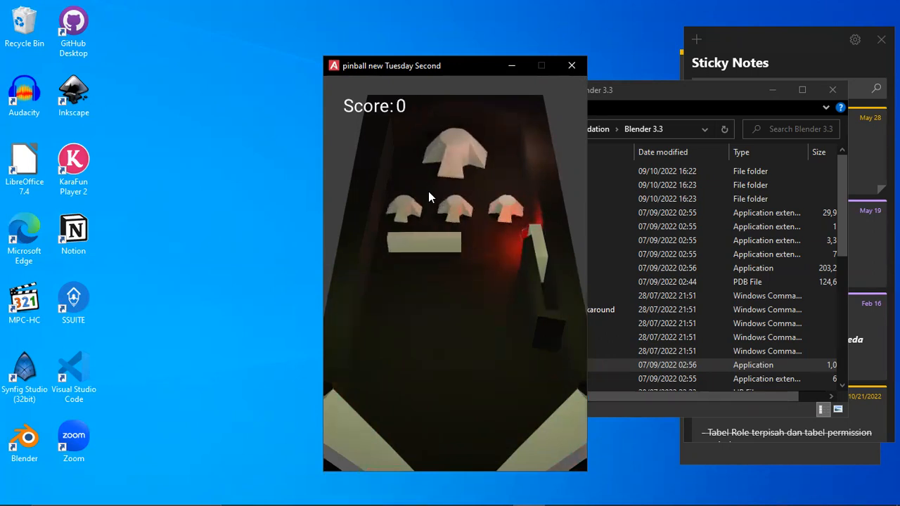
pyautogui.click(573, 68)
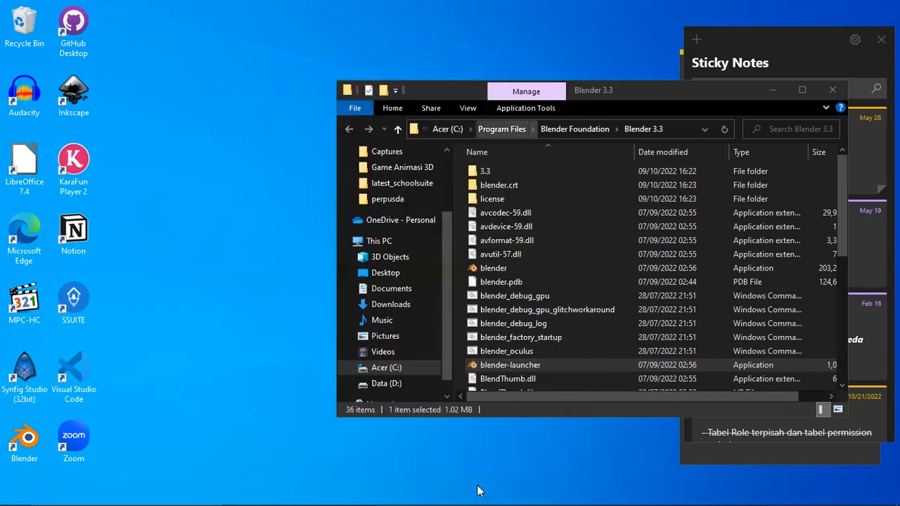
# Step: Switch back to Blender and widen the Outliner and Properties area beside the 3D view
pyautogui.click(465, 494)
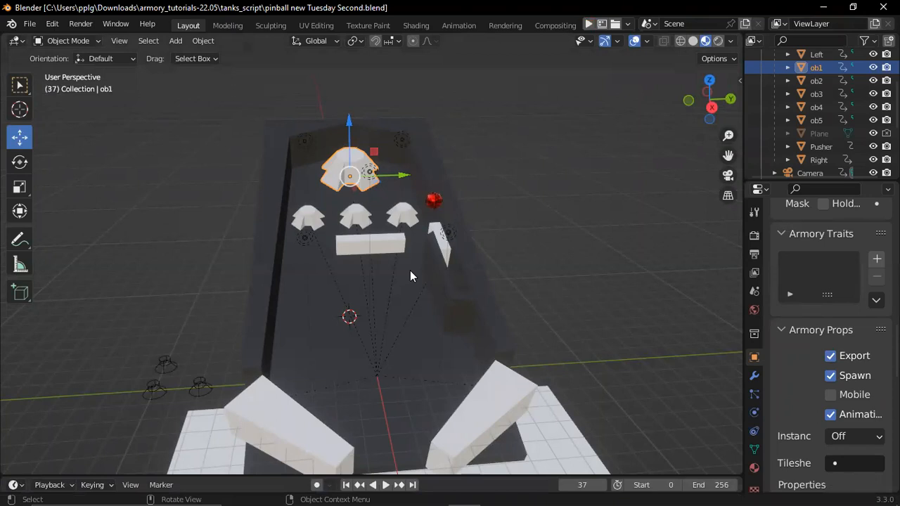
pyautogui.moveTo(410, 270); pyautogui.dragTo(500, 274, button='middle')
pyautogui.moveTo(410, 270)
pyautogui.mouseDown(button='middle')
pyautogui.moveTo(485, 272)
pyautogui.moveTo(422, 272)
pyautogui.moveTo(478, 273)
pyautogui.moveTo(450, 273)
pyautogui.moveTo(465, 273)
pyautogui.mouseUp(button='middle')
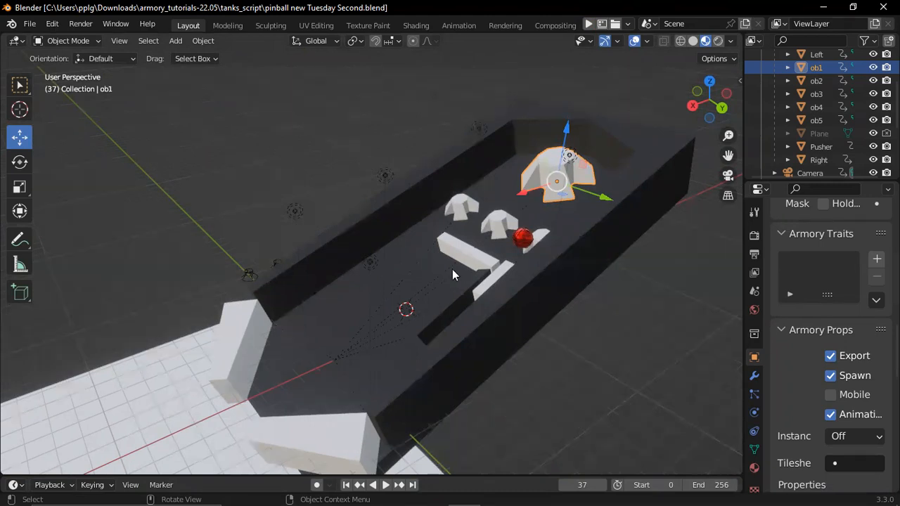
pyautogui.moveTo(452, 274); pyautogui.dragTo(454, 274, button='middle')
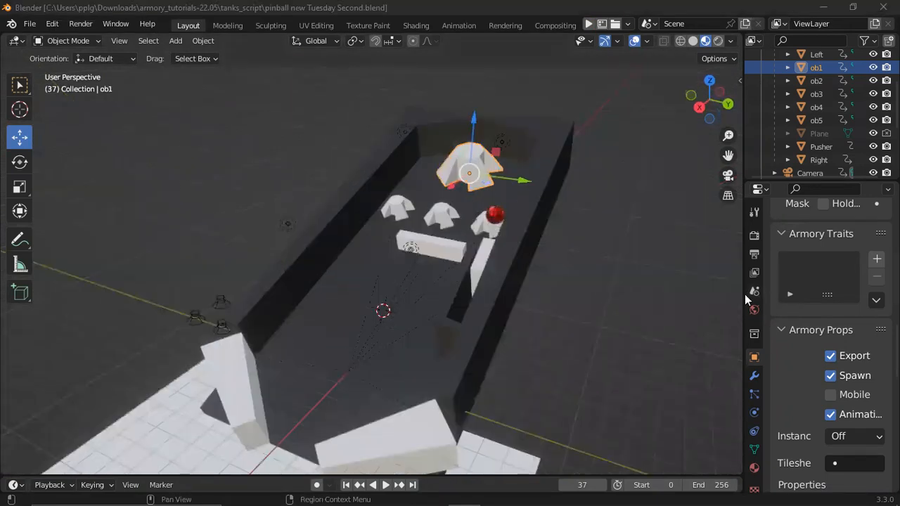
pyautogui.moveTo(742, 294); pyautogui.dragTo(603, 297)
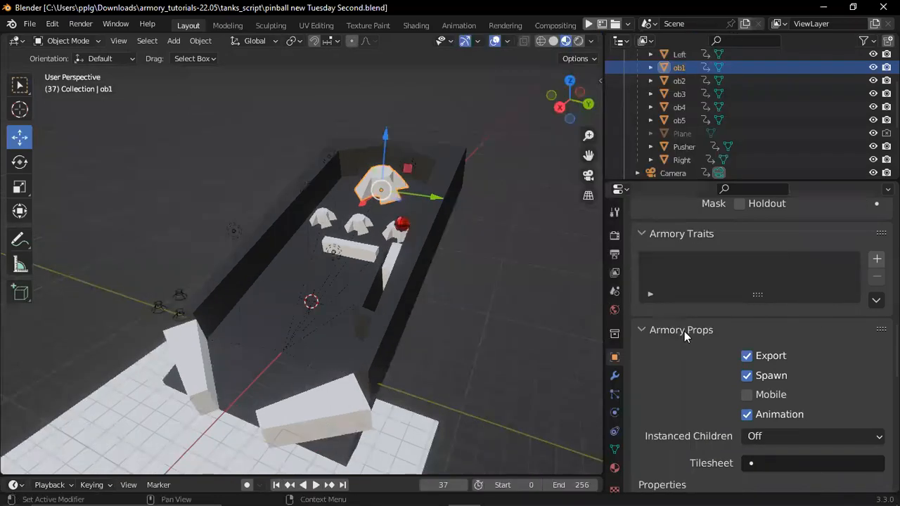
# Step: Show the scene's render properties and expand the Armory Exporter settings
pyautogui.scroll(8, 685, 332)
pyautogui.scroll(10, 685, 331)
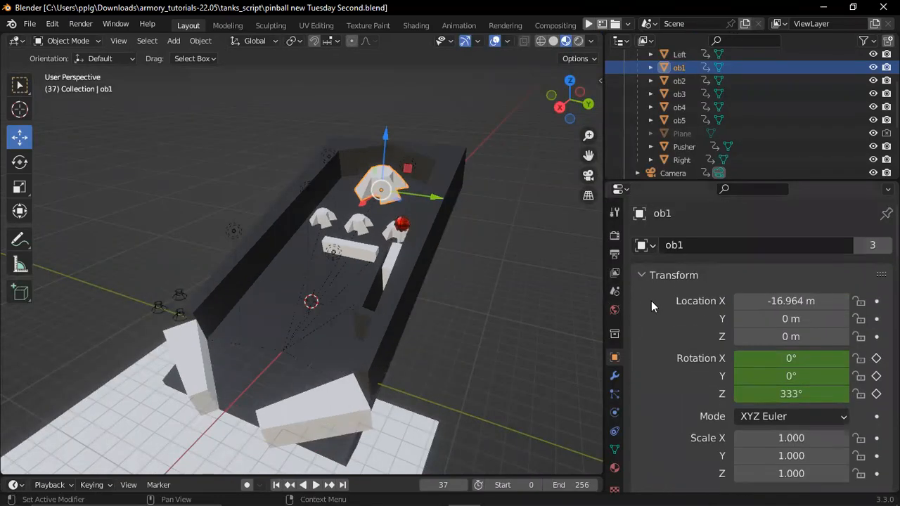
pyautogui.click(611, 235)
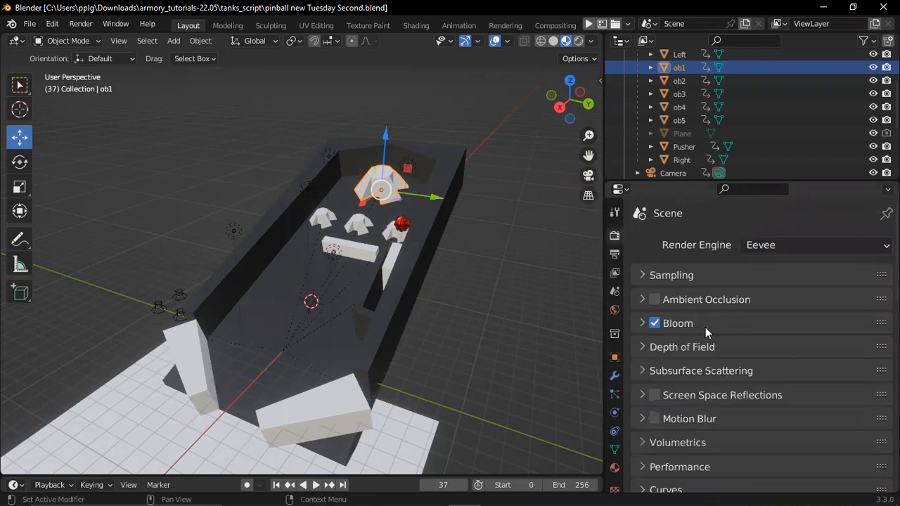
pyautogui.scroll(-5, 705, 327)
pyautogui.scroll(-2, 706, 327)
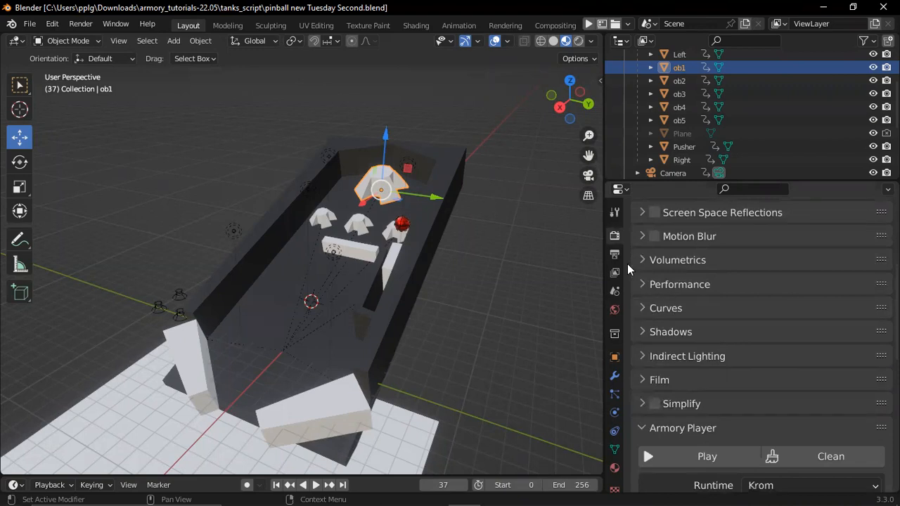
pyautogui.scroll(-8, 727, 346)
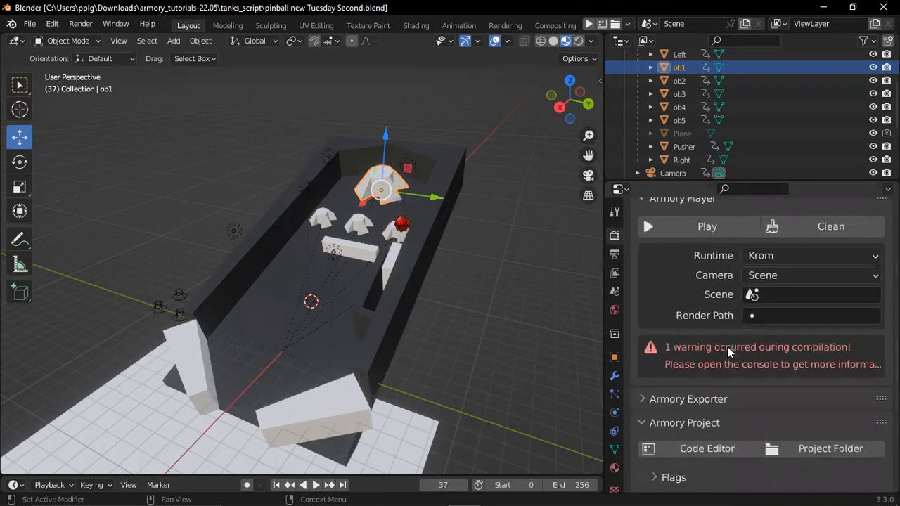
pyautogui.scroll(-6, 728, 352)
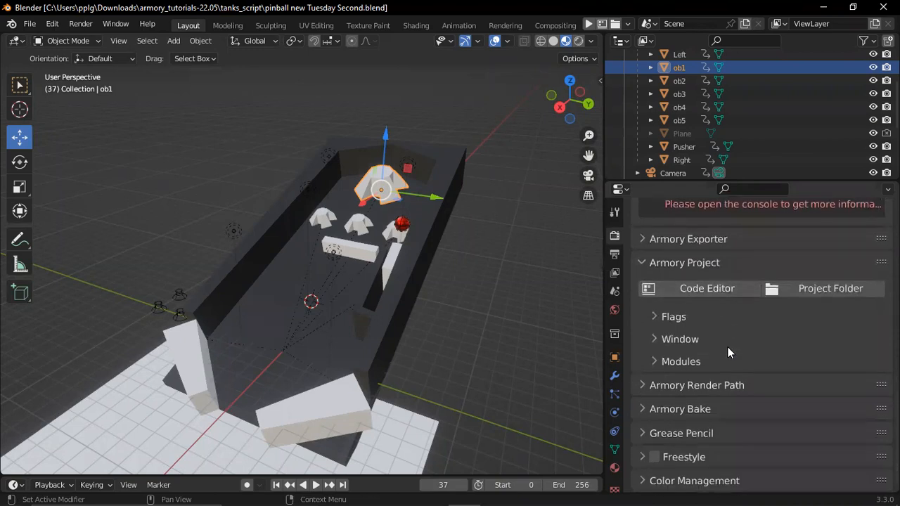
pyautogui.scroll(2, 728, 352)
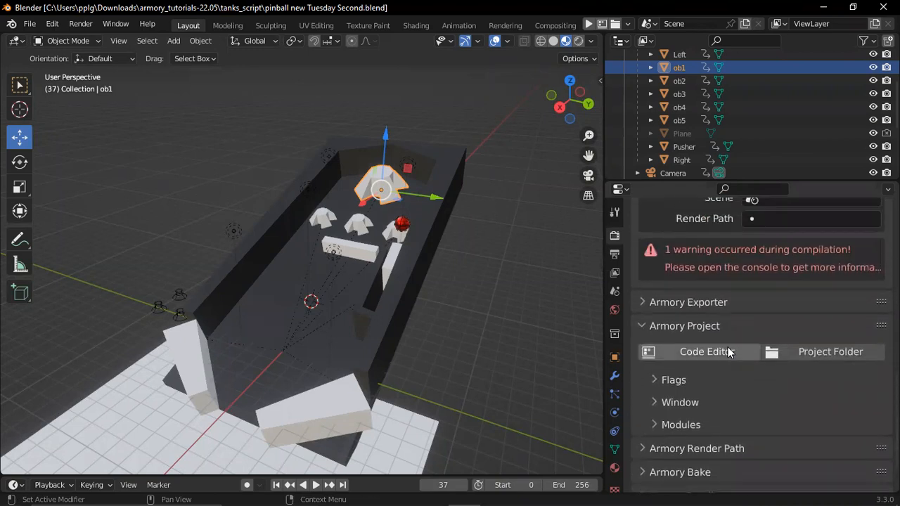
pyautogui.click(641, 302)
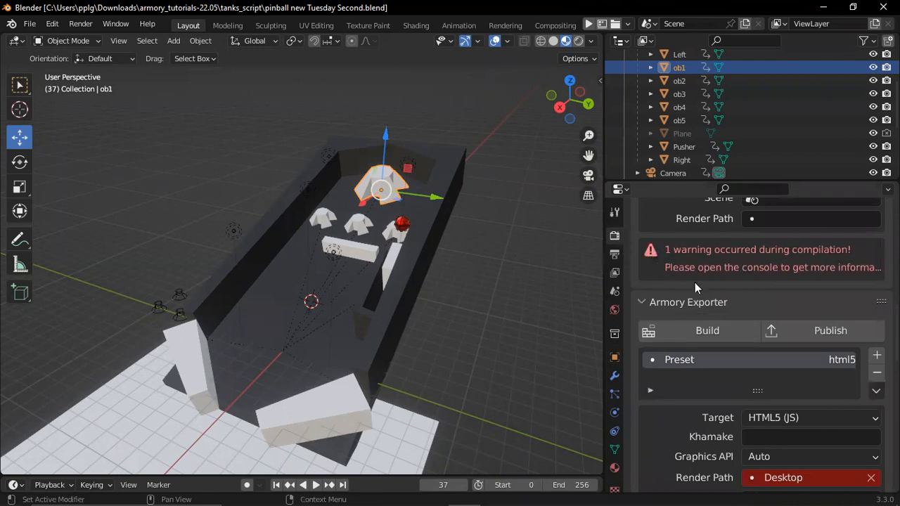
# Step: Remove the existing html5 preset from the Armory Exporter, enlarge the preset list, and add a new preset
pyautogui.scroll(1, 695, 282)
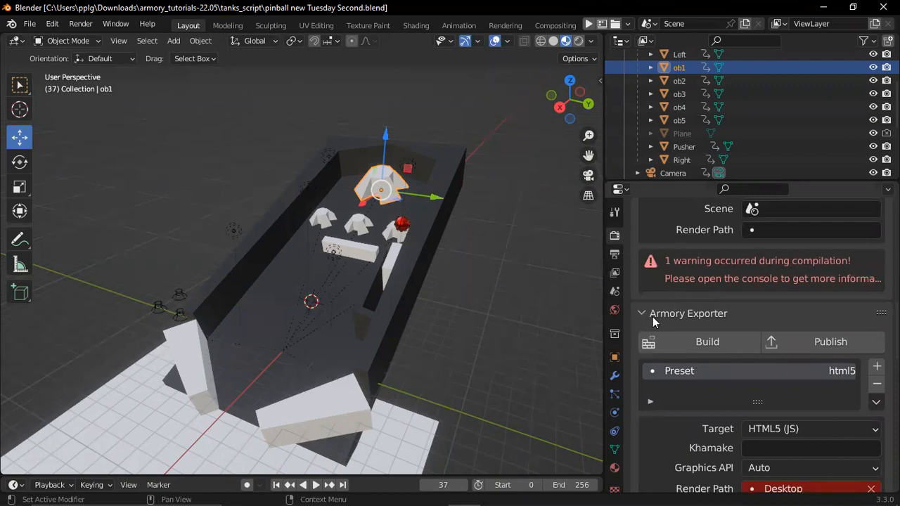
pyautogui.scroll(-2, 653, 316)
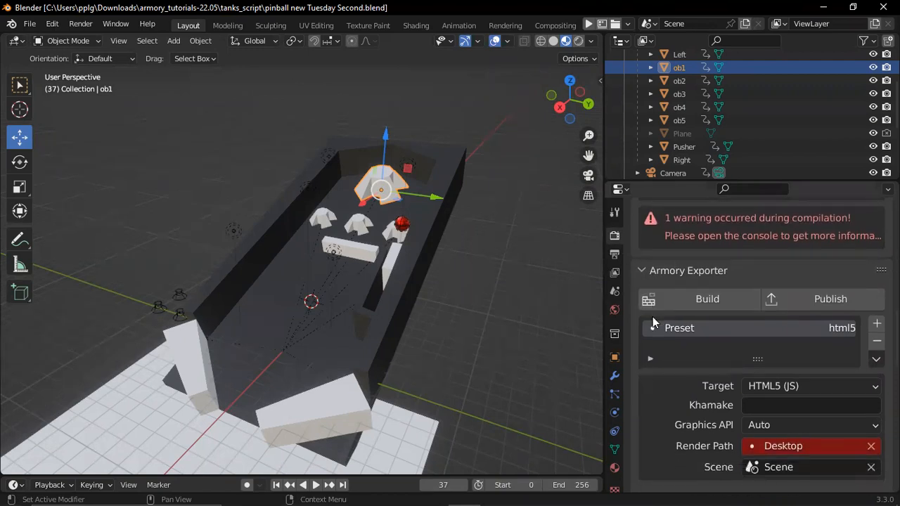
pyautogui.click(877, 341)
pyautogui.scroll(-1, 772, 337)
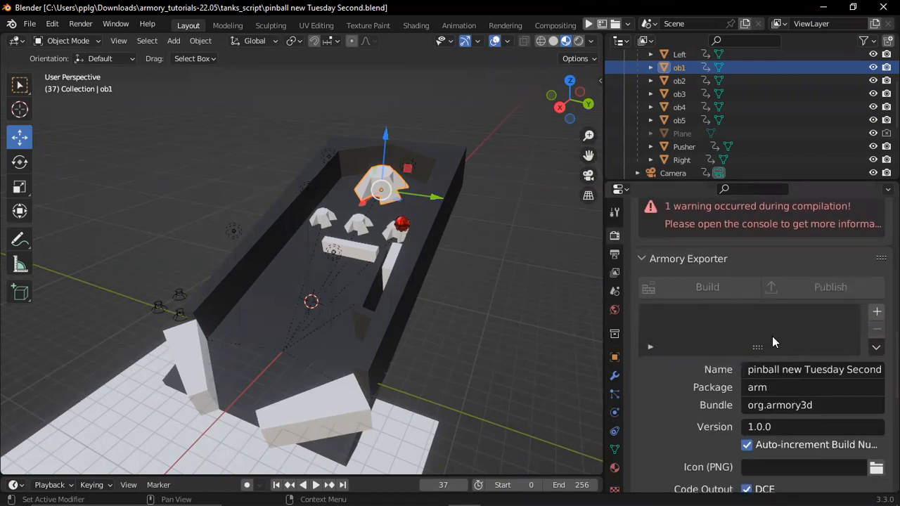
pyautogui.moveTo(757, 344); pyautogui.dragTo(757, 391)
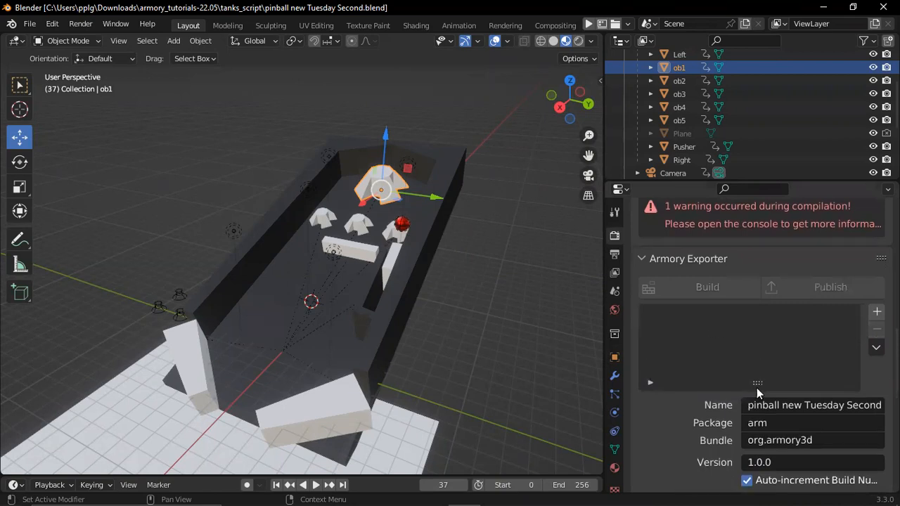
pyautogui.scroll(-2, 754, 325)
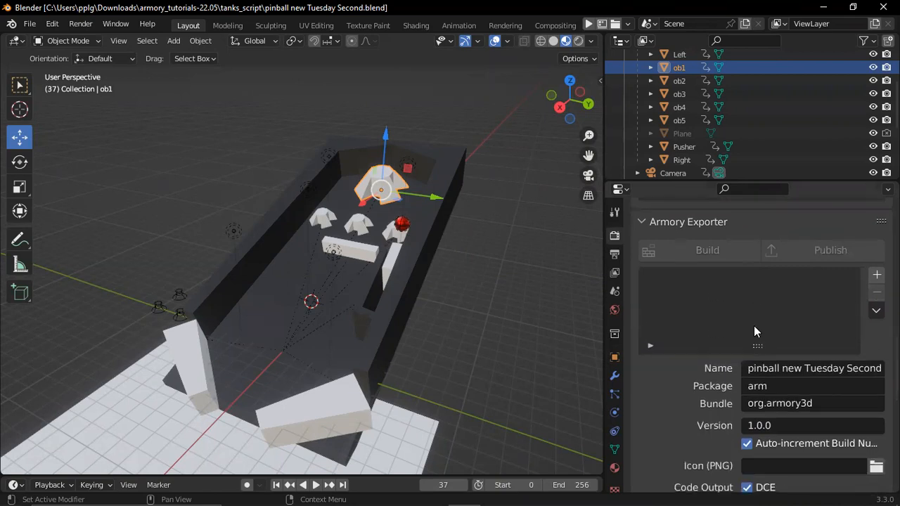
pyautogui.click(877, 275)
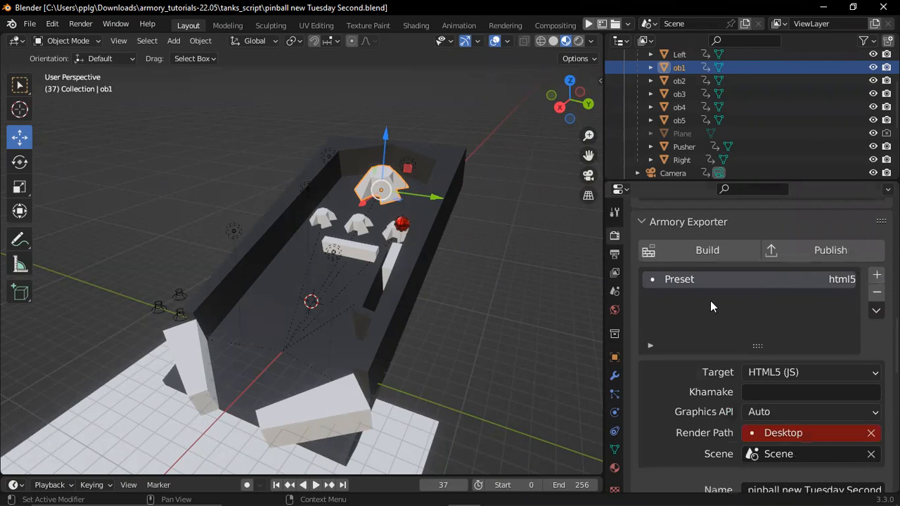
# Step: Choose HTML5 (JS) as the new export preset's target
pyautogui.scroll(-2, 711, 301)
pyautogui.click(771, 339)
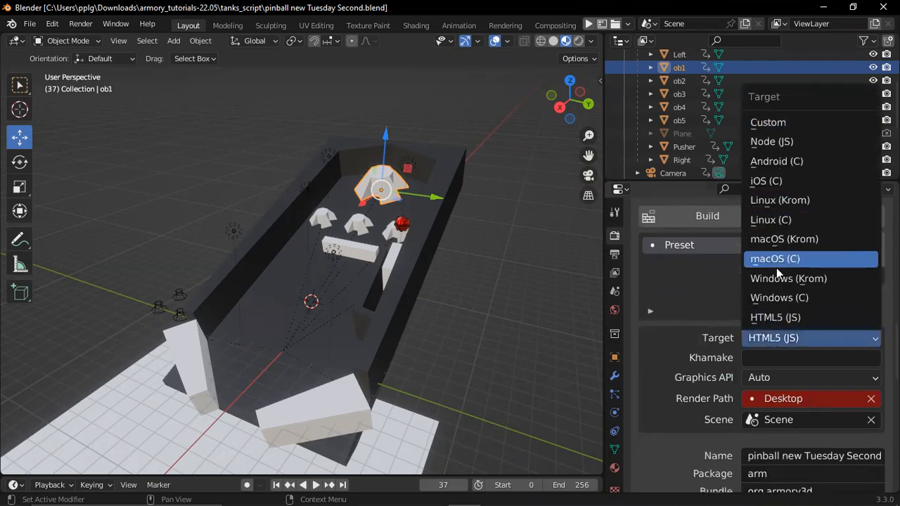
pyautogui.click(769, 318)
pyautogui.click(769, 317)
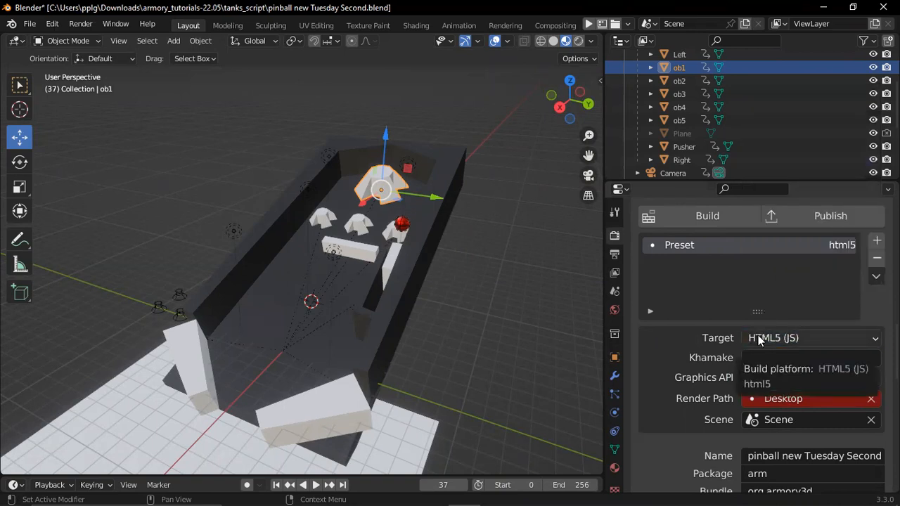
pyautogui.click(760, 341)
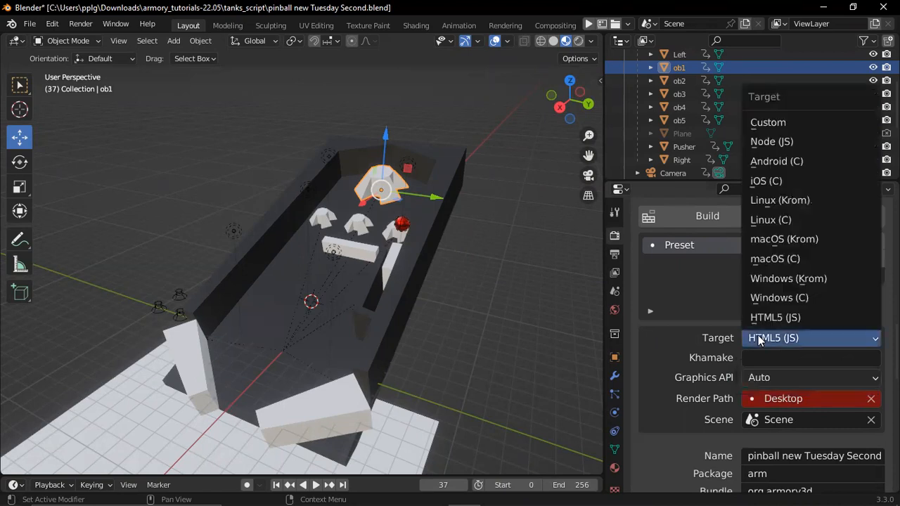
pyautogui.click(758, 341)
pyautogui.scroll(-2, 758, 335)
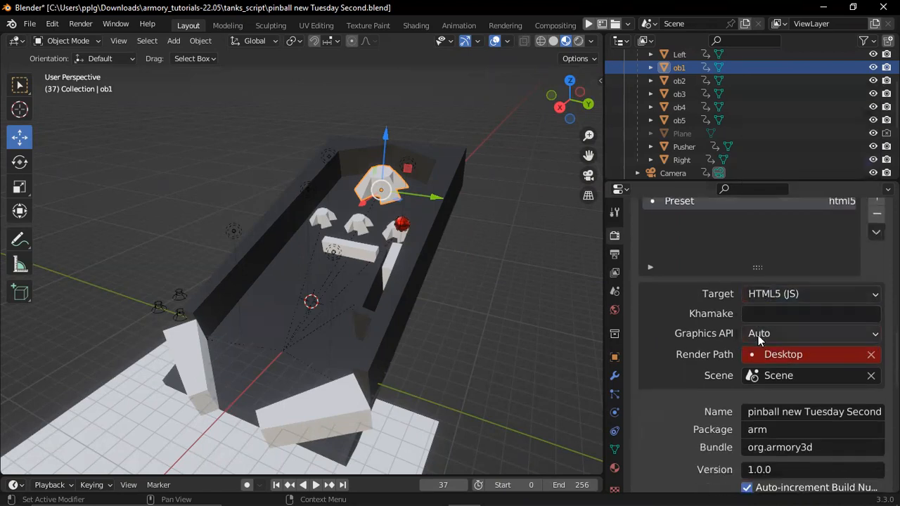
pyautogui.scroll(-3, 744, 394)
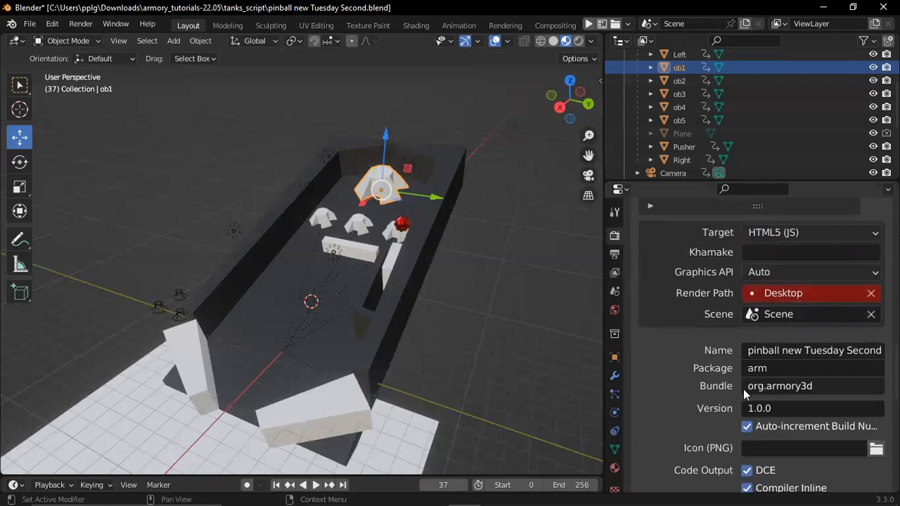
# Step: Examine the project name in the Armory project settings below the export preset, without changing it
pyautogui.click(764, 350)
pyautogui.doubleClick(759, 348)
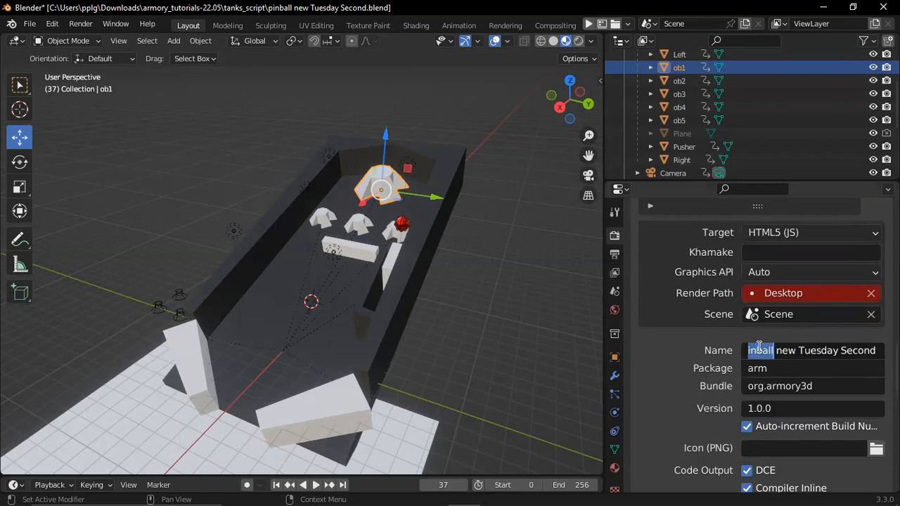
pyautogui.click(759, 347)
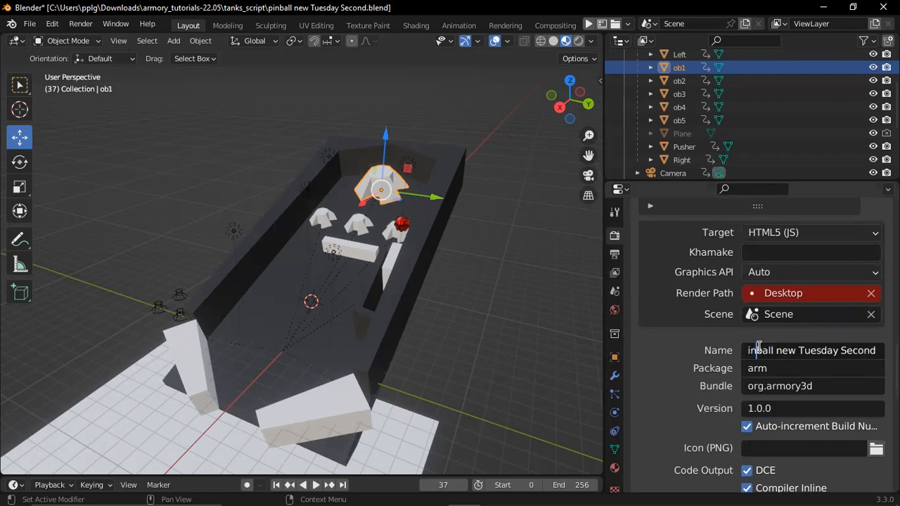
pyautogui.moveTo(757, 348); pyautogui.dragTo(729, 349)
pyautogui.doubleClick(764, 349)
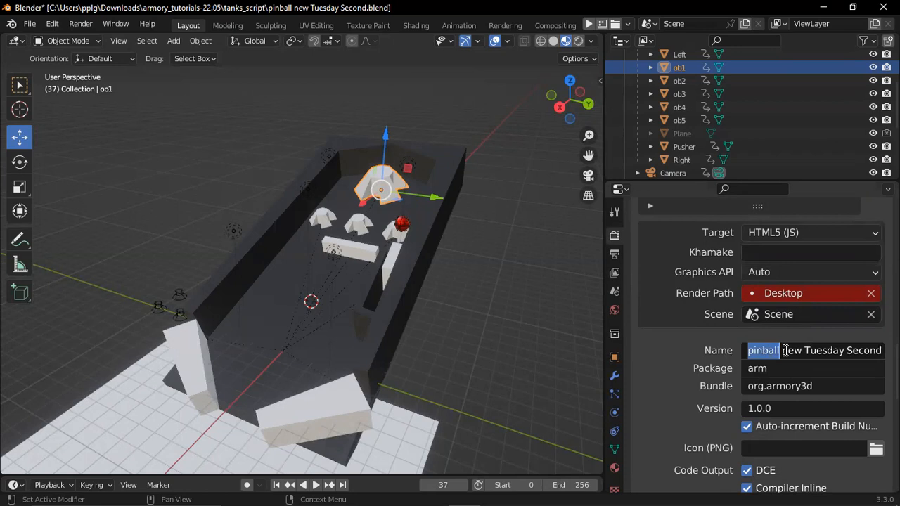
pyautogui.doubleClick(764, 350)
pyautogui.click(782, 353)
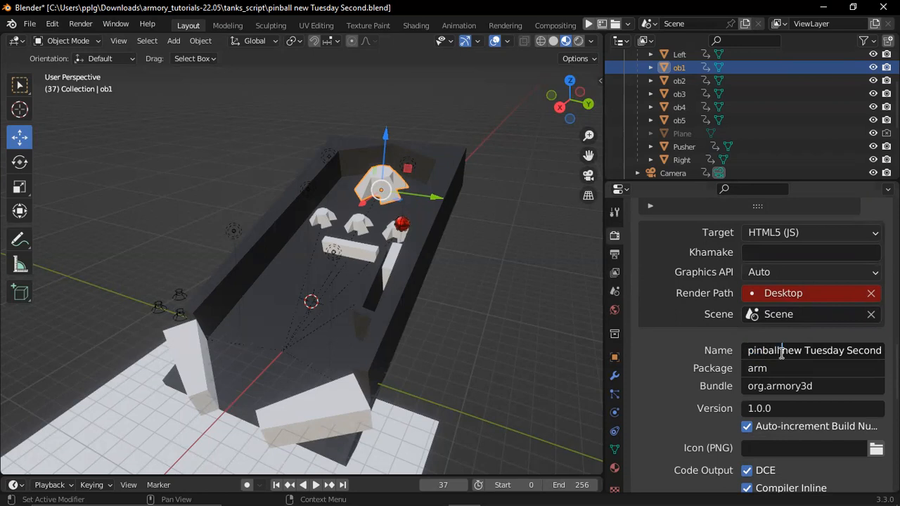
pyautogui.moveTo(782, 353); pyautogui.dragTo(880, 360)
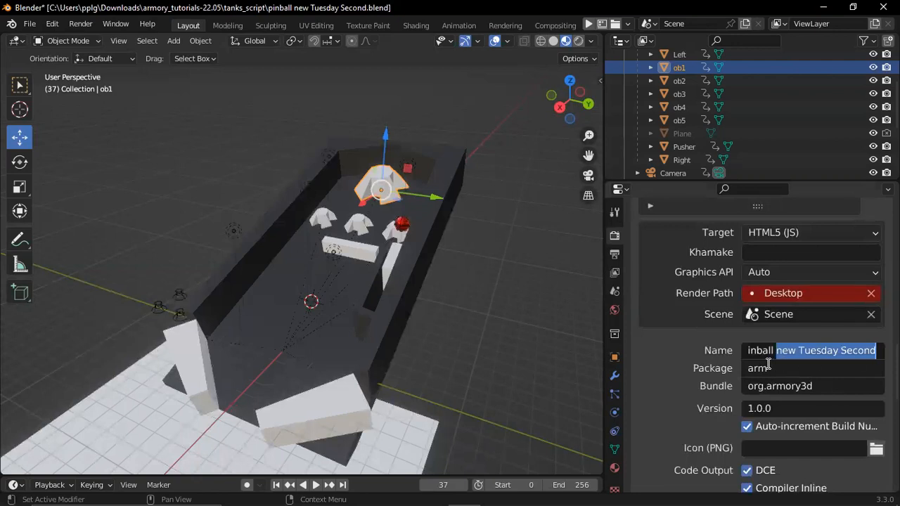
pyautogui.click(679, 353)
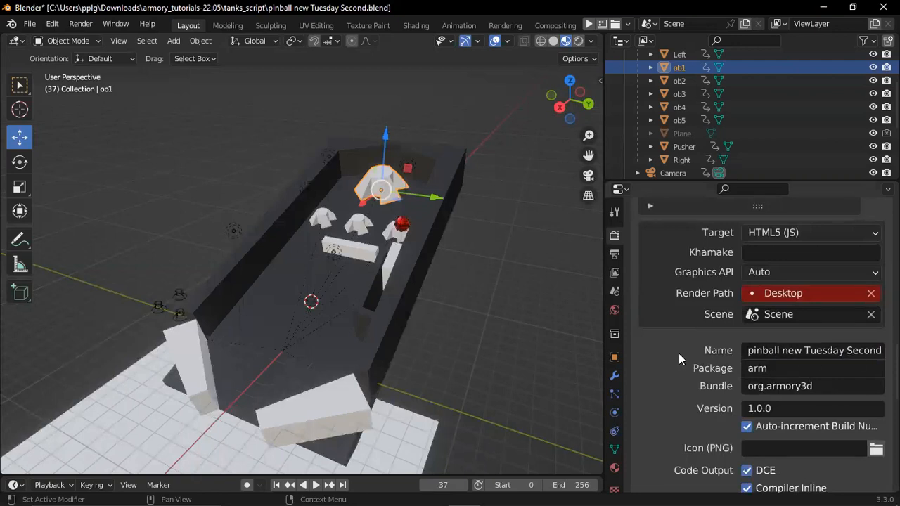
pyautogui.rightClick(679, 353)
pyautogui.scroll(5, 676, 389)
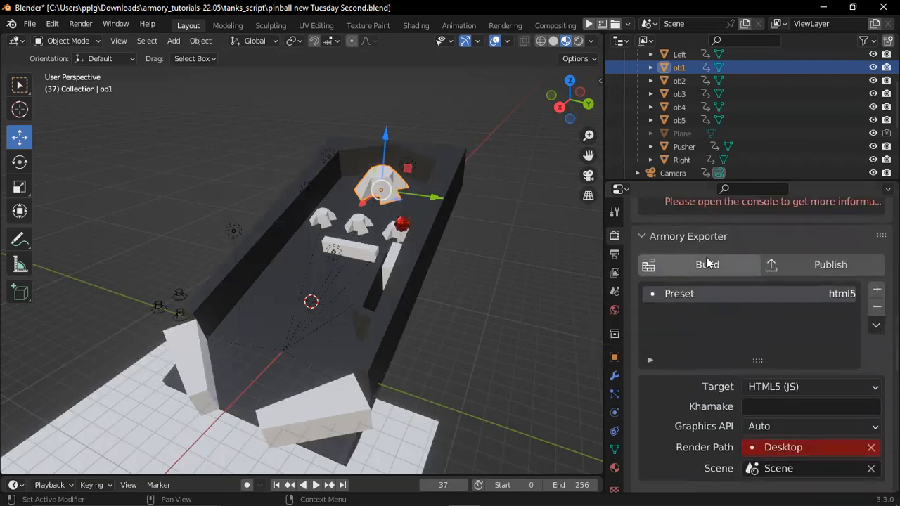
pyautogui.moveTo(418, 277); pyautogui.dragTo(418, 277, button='middle')
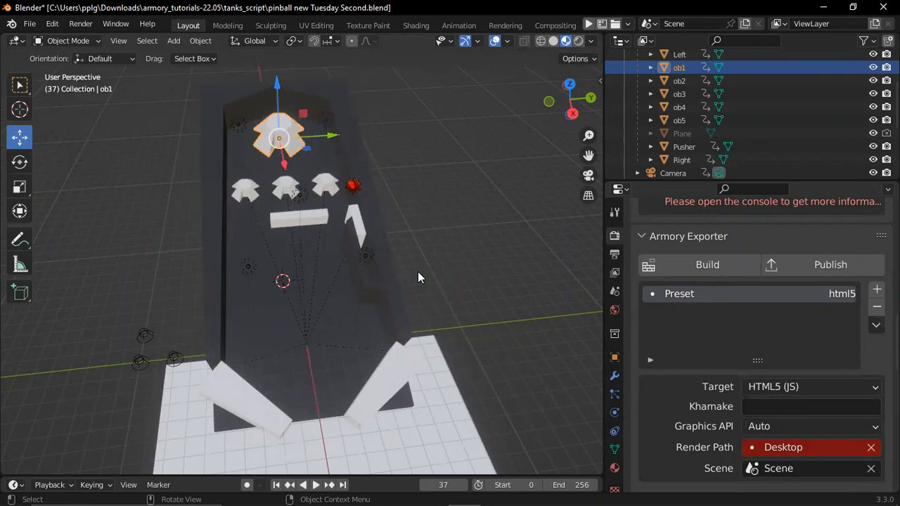
pyautogui.moveTo(418, 271); pyautogui.dragTo(496, 198, button='middle')
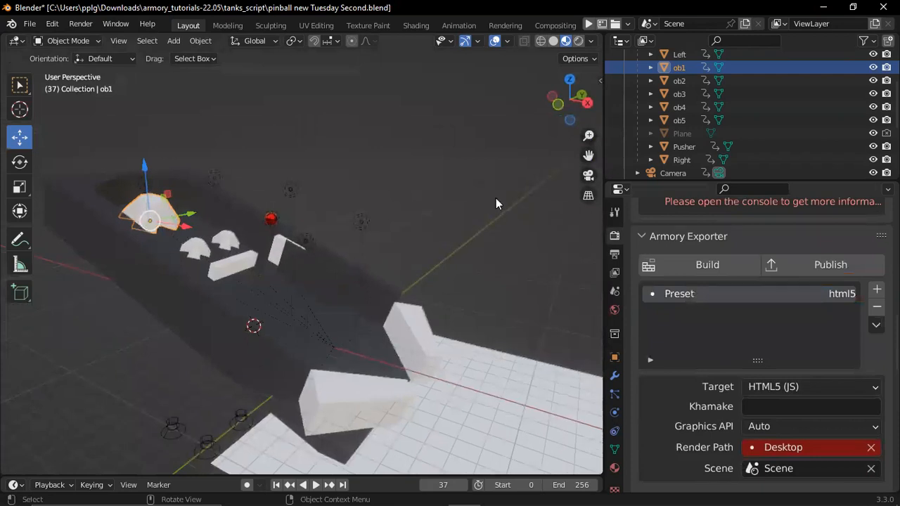